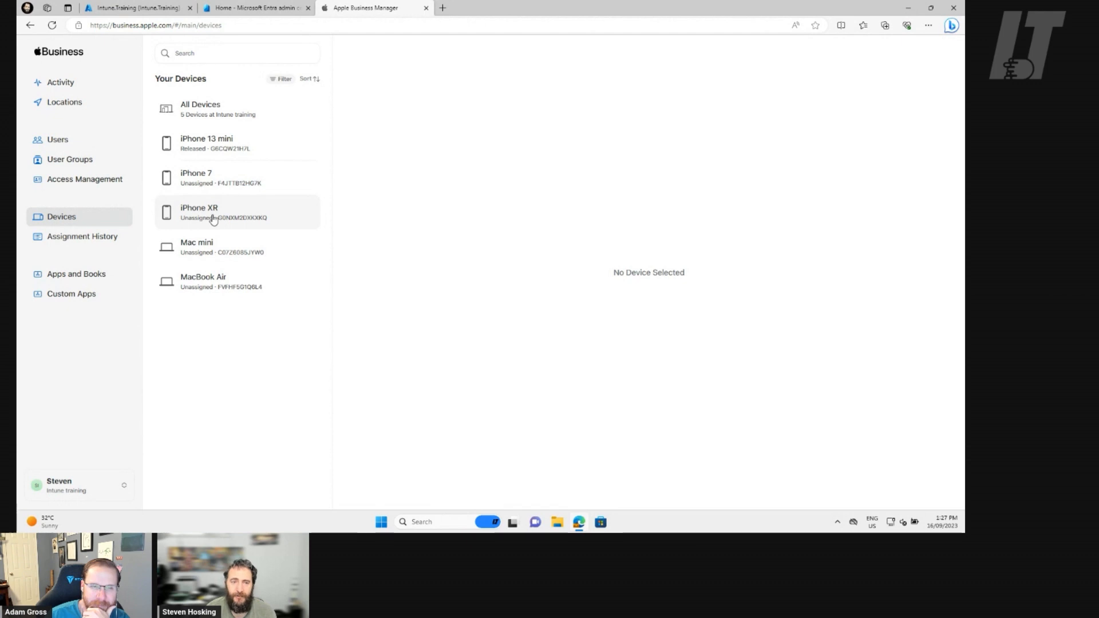
# Assign the iPhone XR to the Intune.Training Reboot MDM server and confirm the assignment change.
pyautogui.click(251, 218)
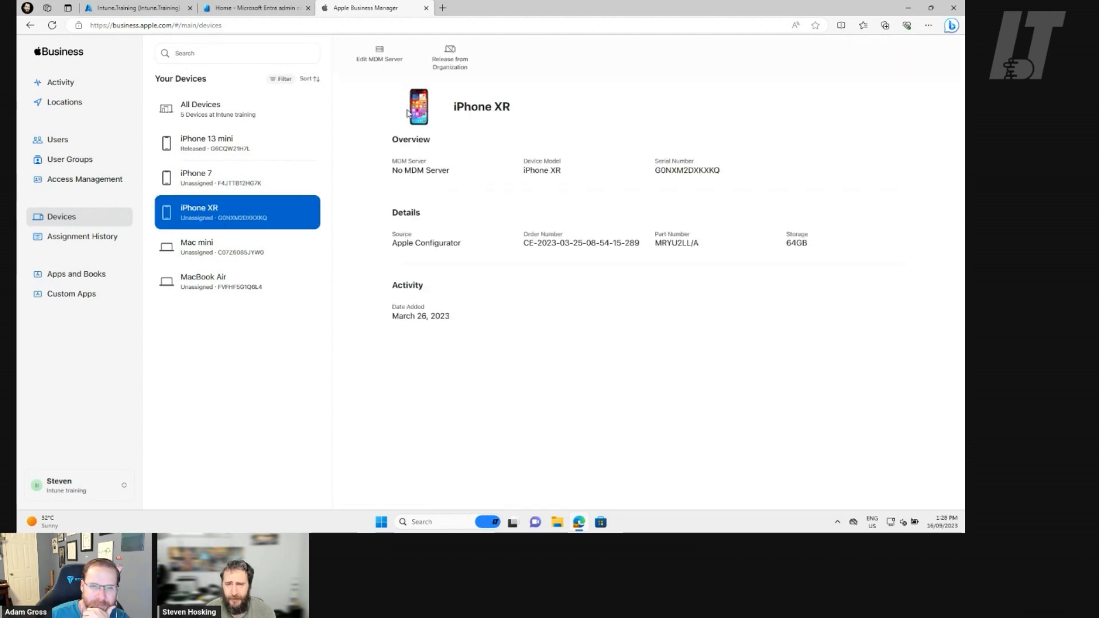
pyautogui.click(379, 54)
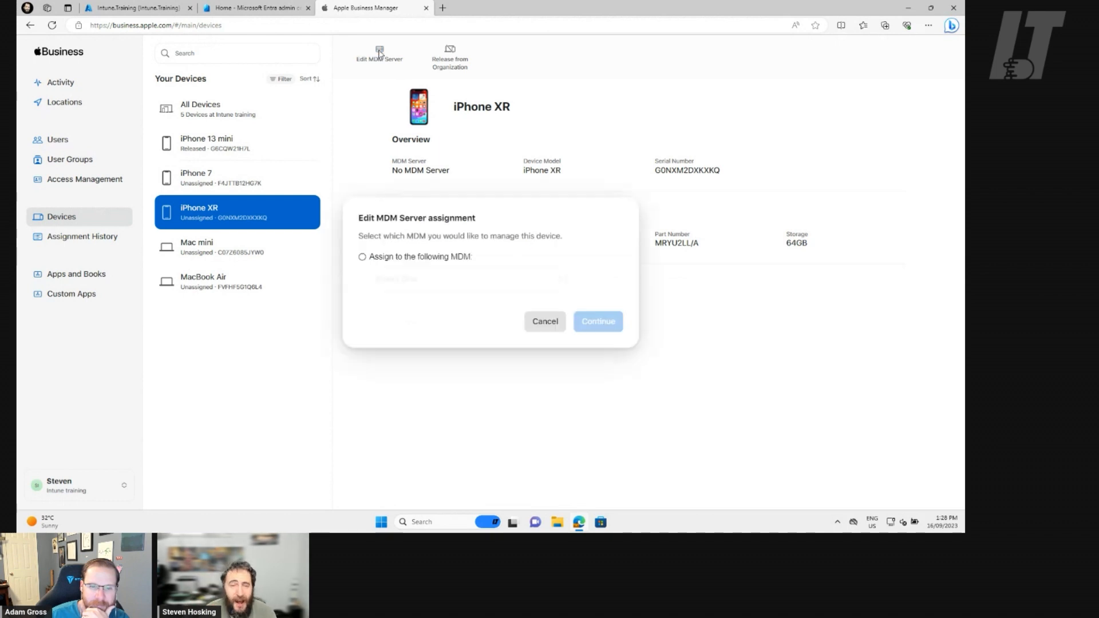
pyautogui.click(414, 263)
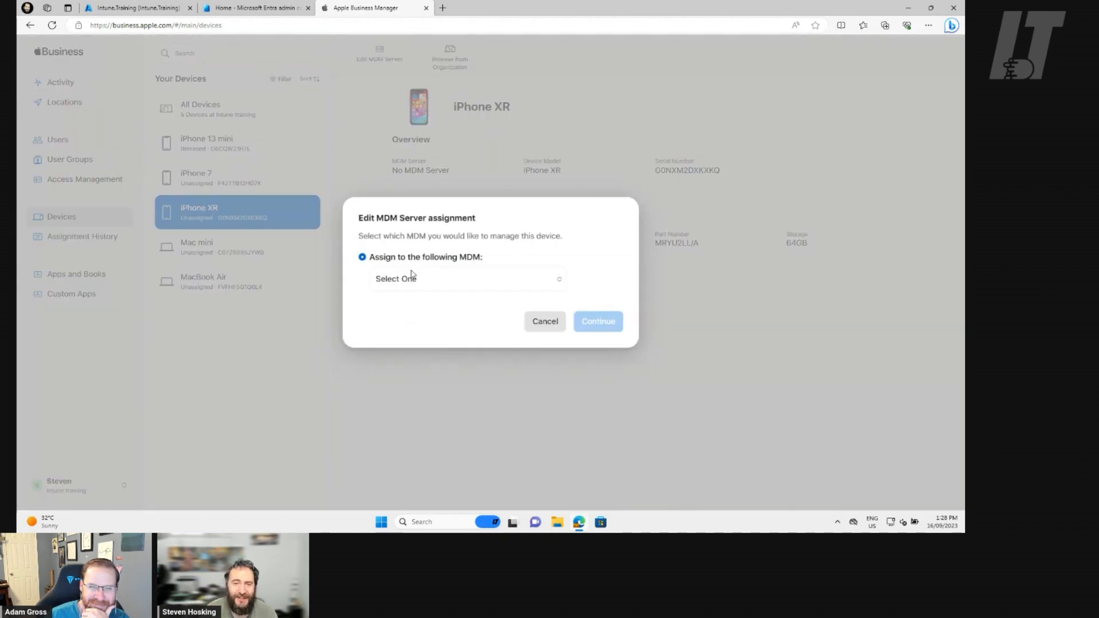
pyautogui.click(462, 284)
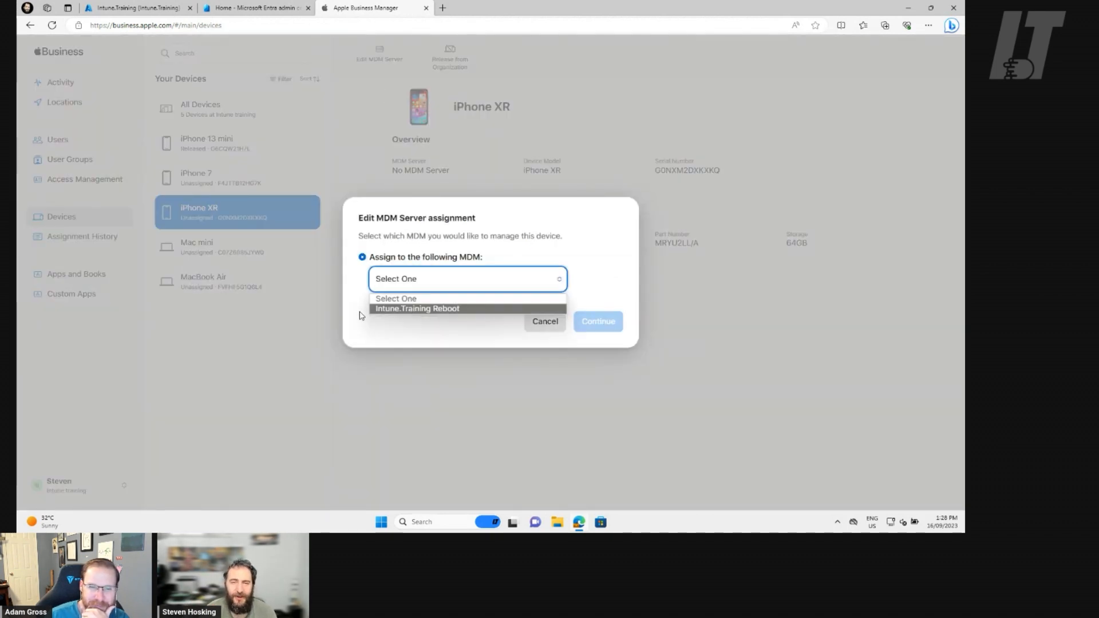
pyautogui.click(426, 310)
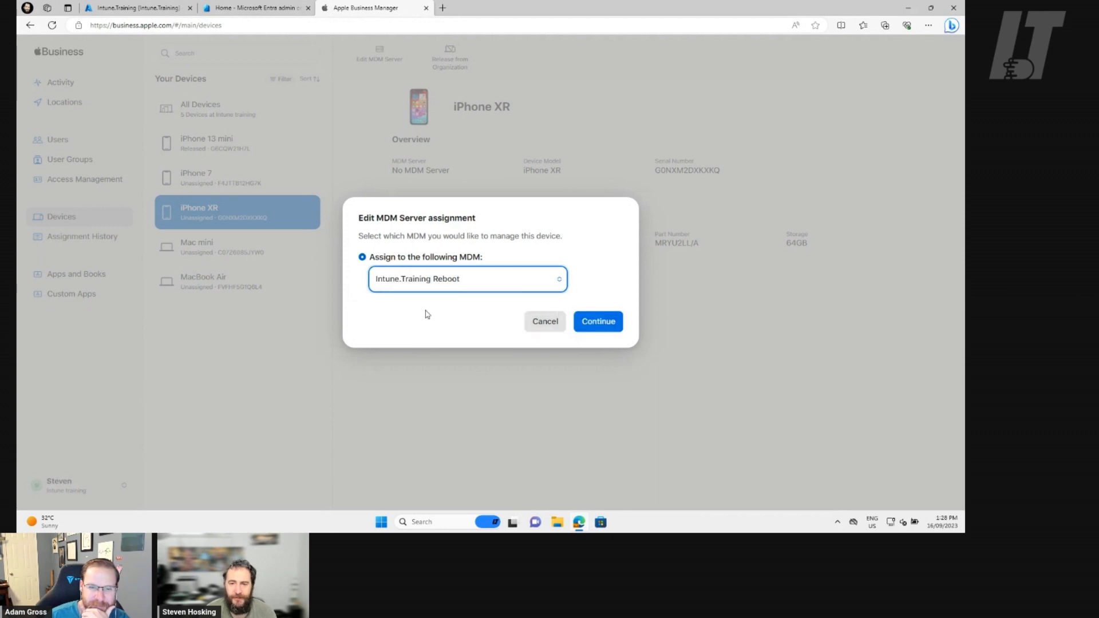
pyautogui.click(595, 321)
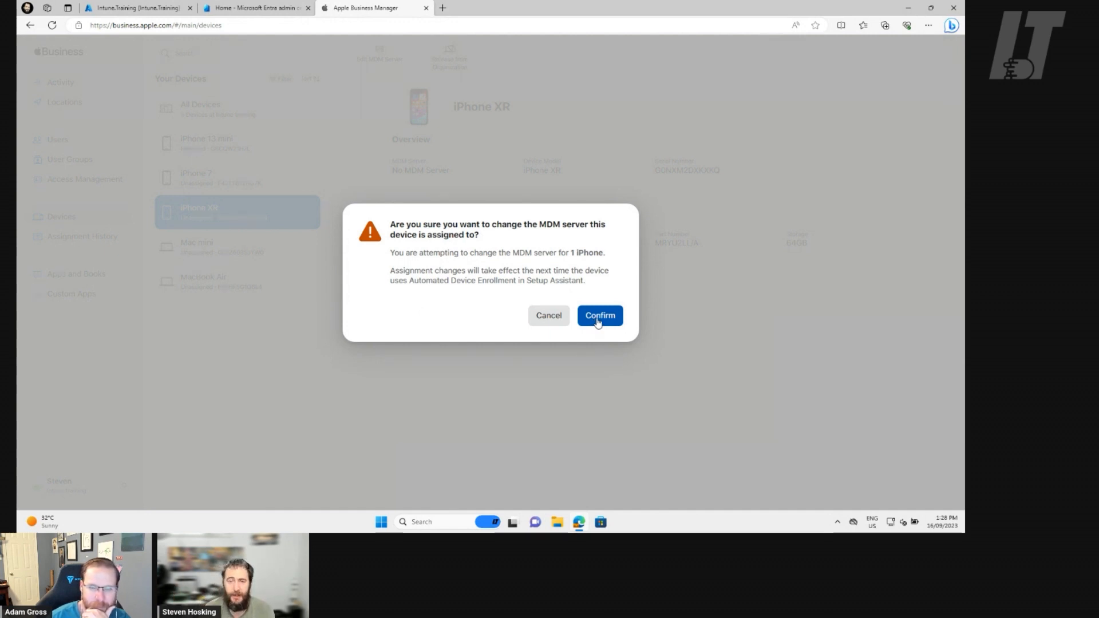
pyautogui.click(597, 322)
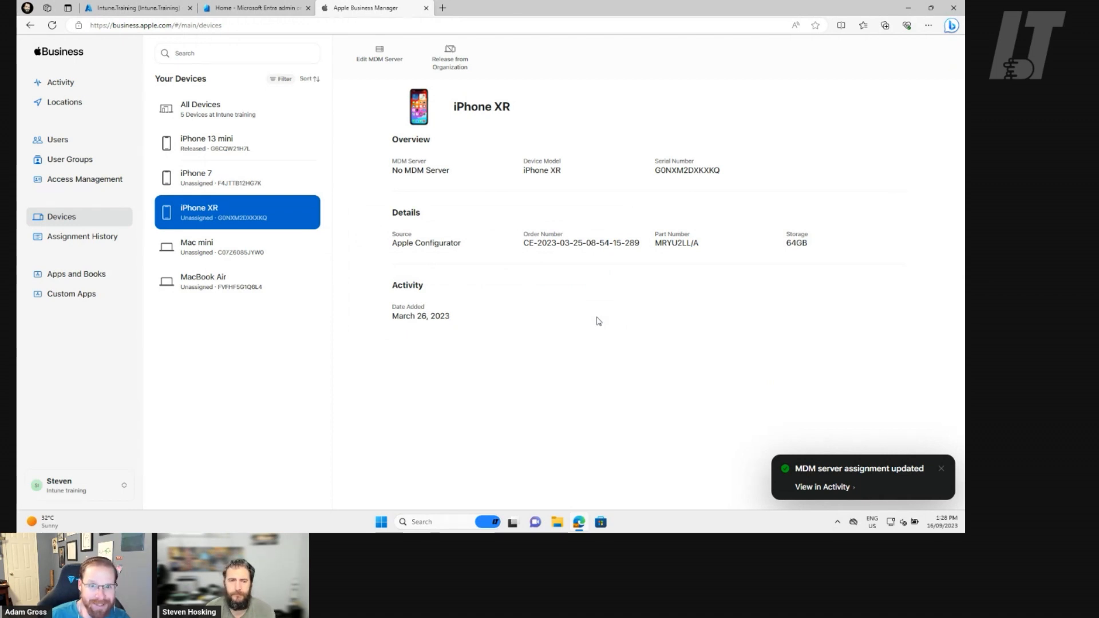
# Review the default MDM server assignment for each device type in the organization's preferences, keeping the existing selections.
pyautogui.click(66, 497)
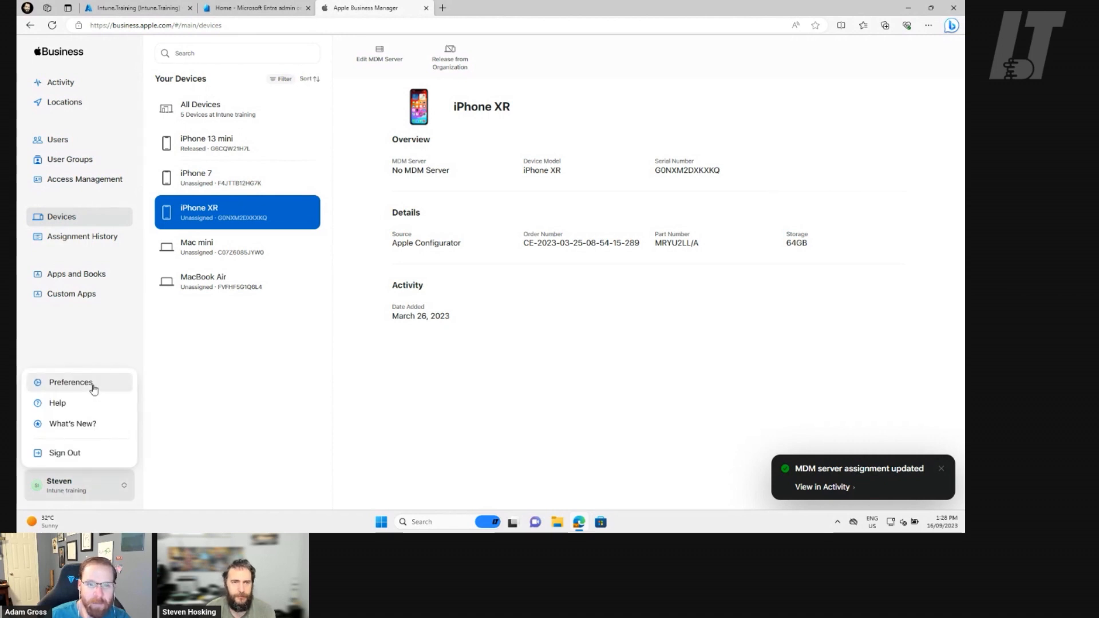
pyautogui.click(271, 462)
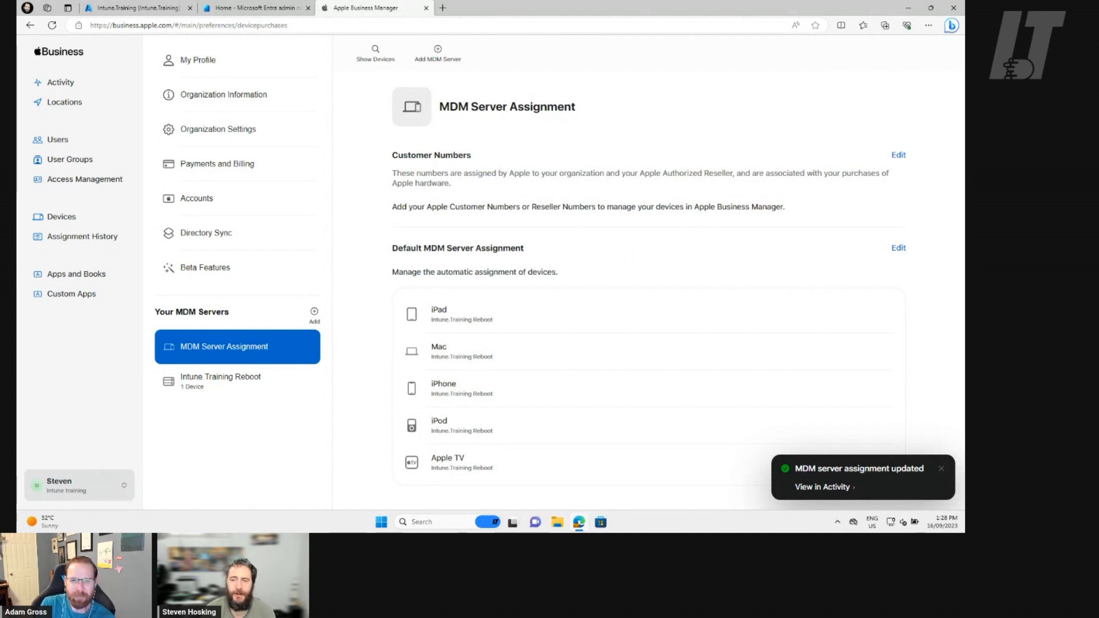
pyautogui.click(898, 248)
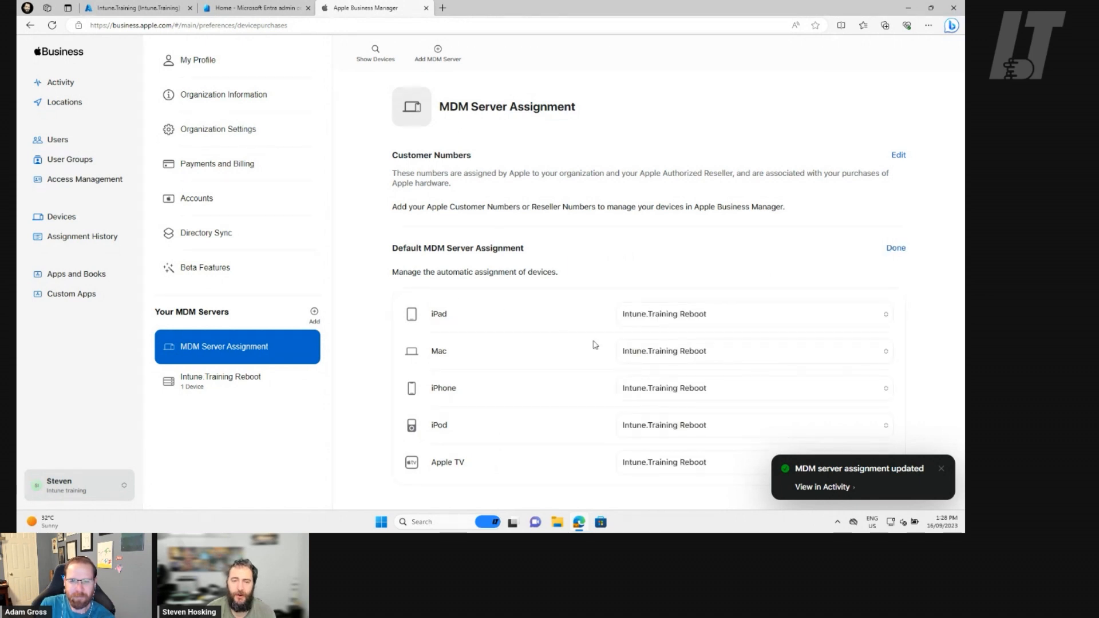
pyautogui.click(672, 313)
pyautogui.click(527, 305)
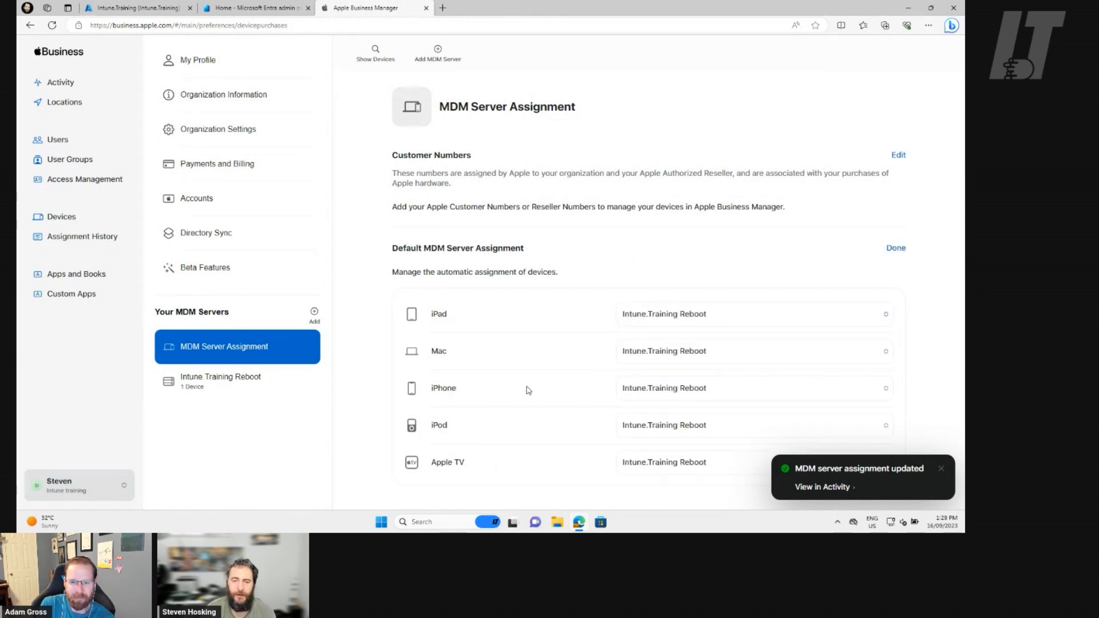
pyautogui.click(941, 469)
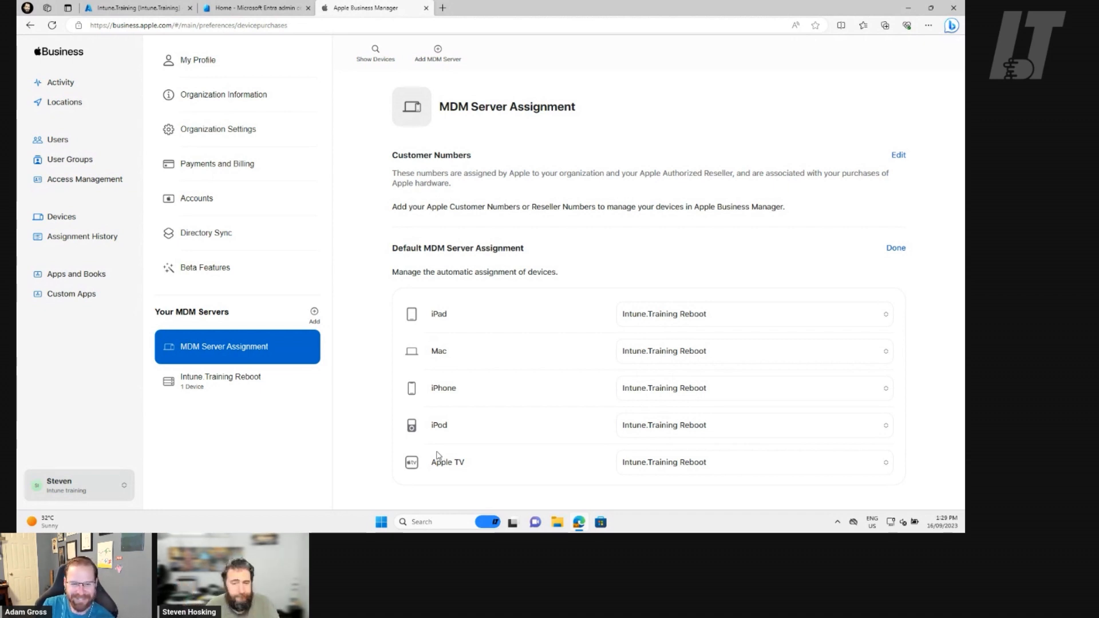
pyautogui.click(896, 249)
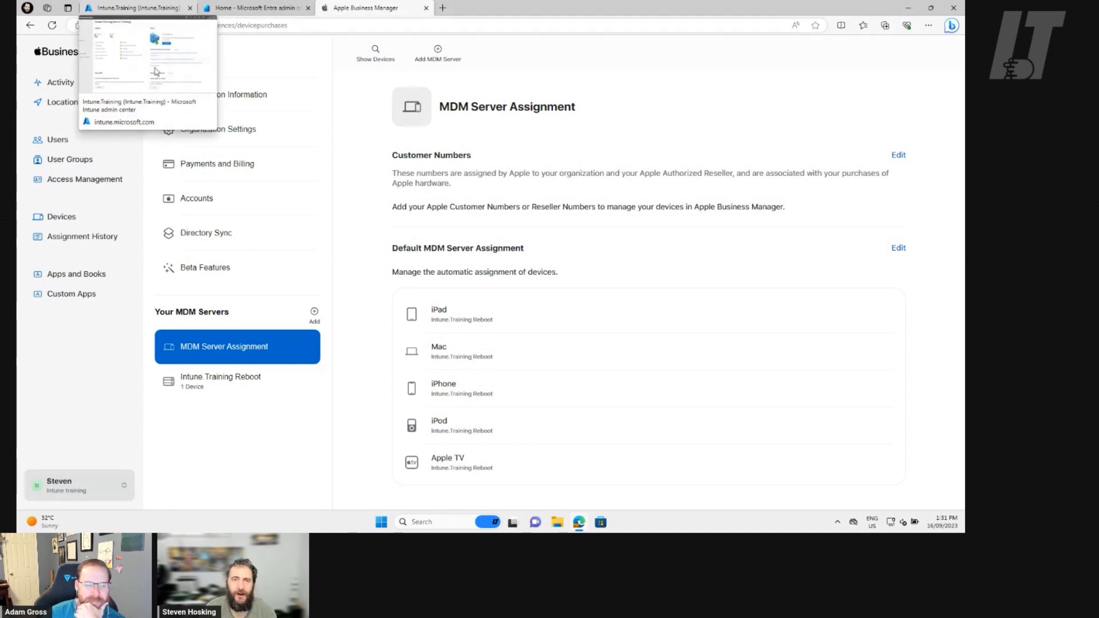
# Switch to the Microsoft Intune admin center and view the devices synced under the iOS/iPadOS enrollment program token Intune.Training Reboot.
pyautogui.click(115, 15)
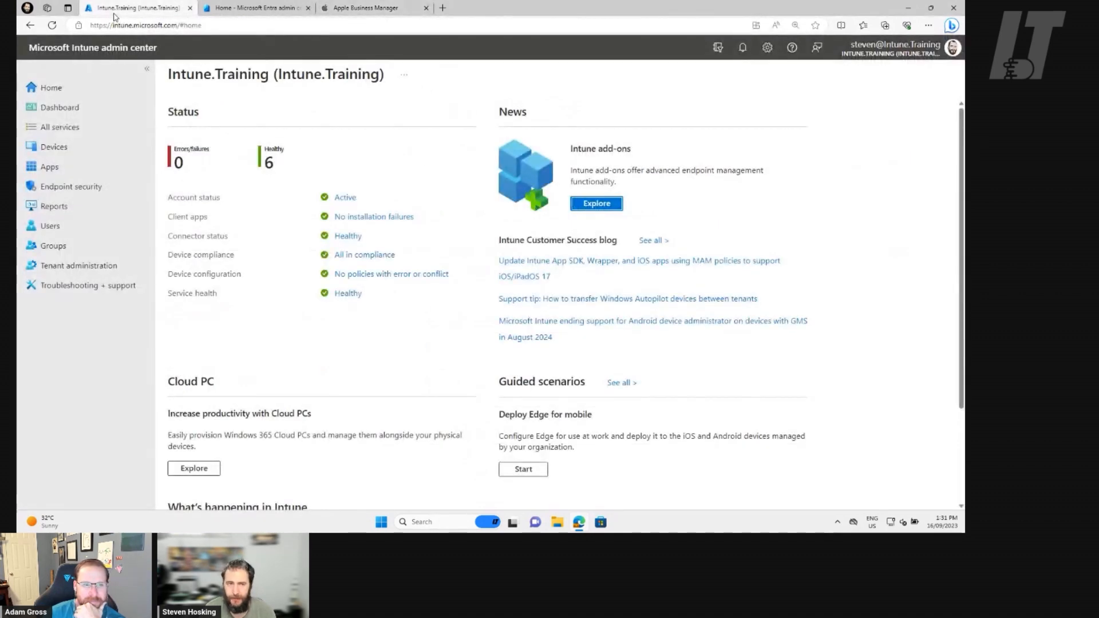
pyautogui.click(51, 150)
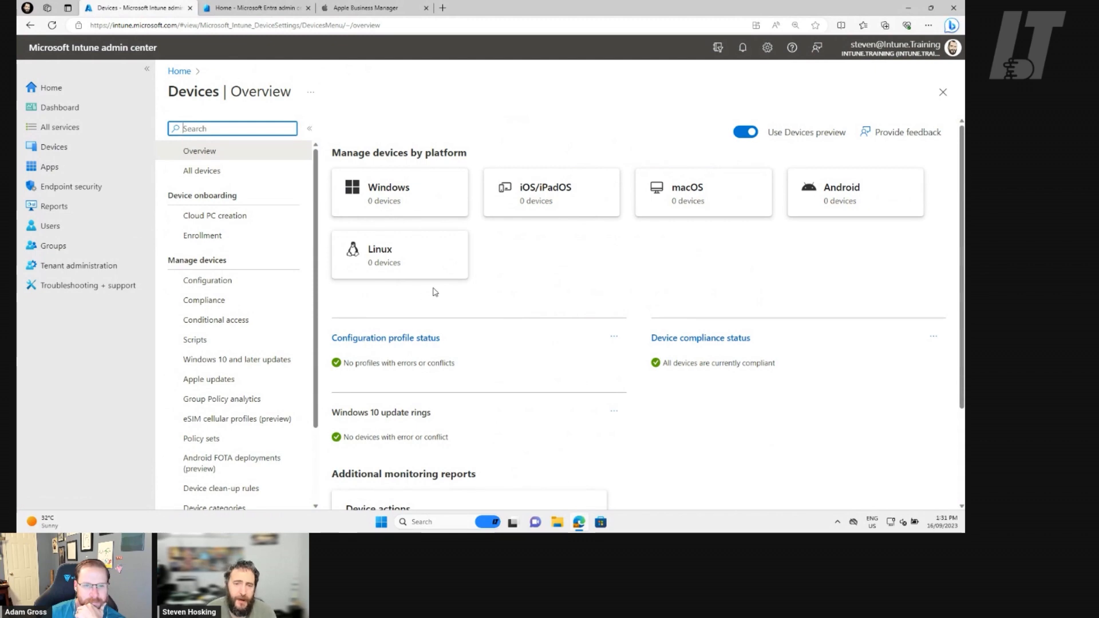
pyautogui.click(571, 204)
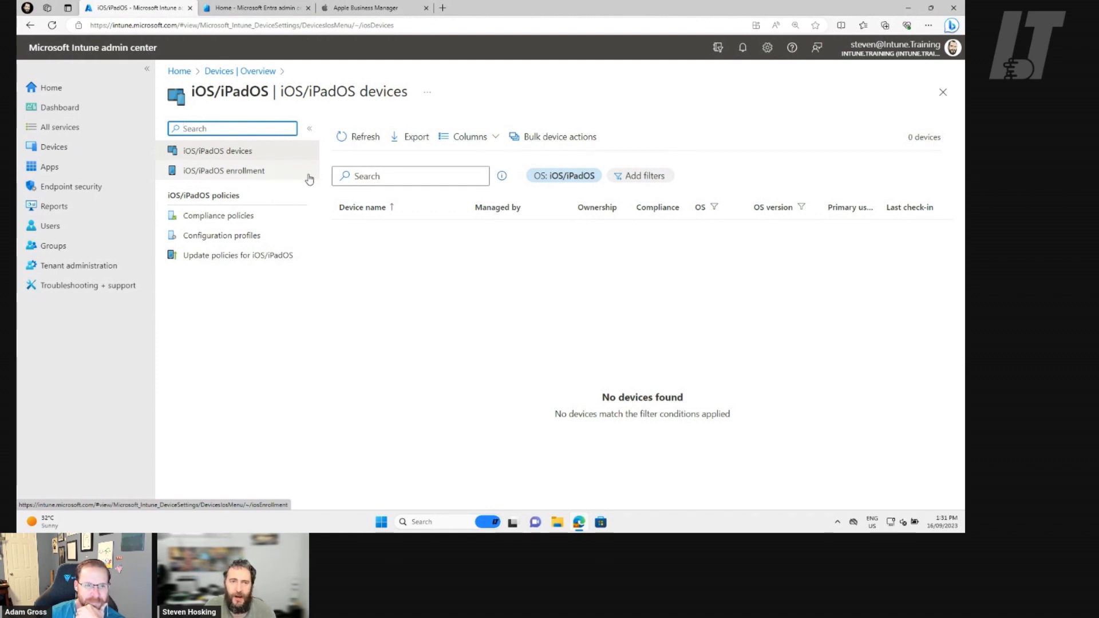
pyautogui.click(278, 176)
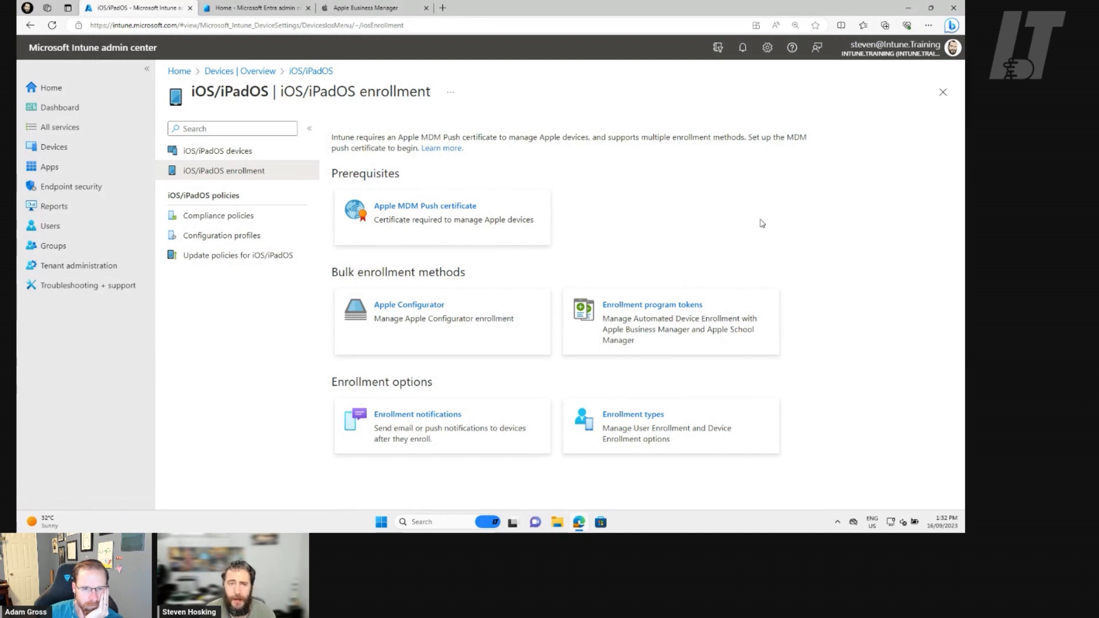
pyautogui.click(666, 309)
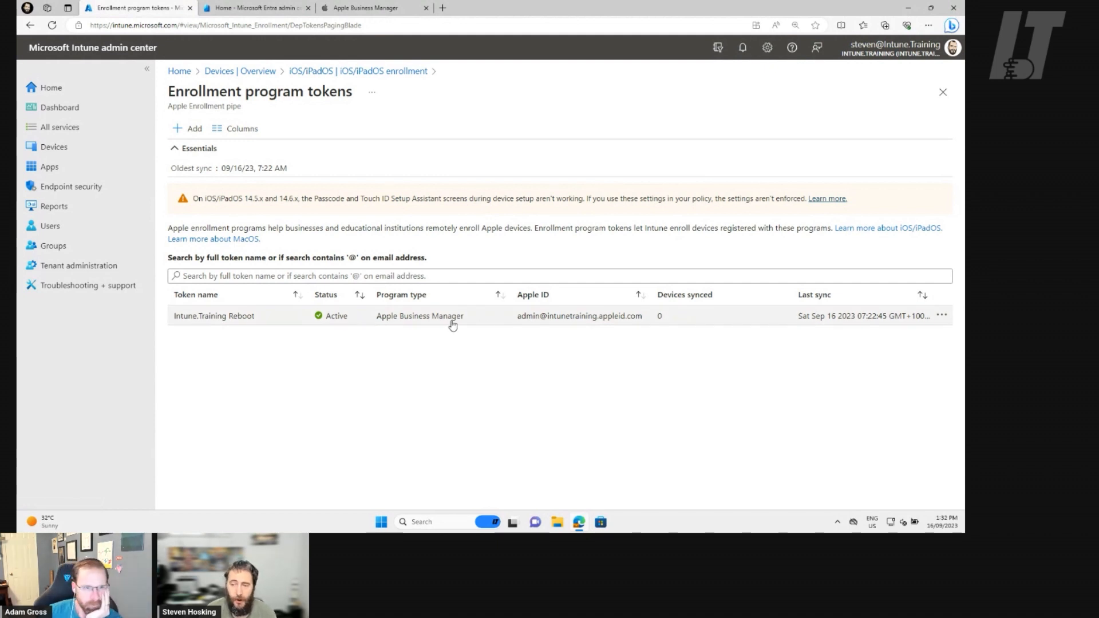
pyautogui.click(453, 323)
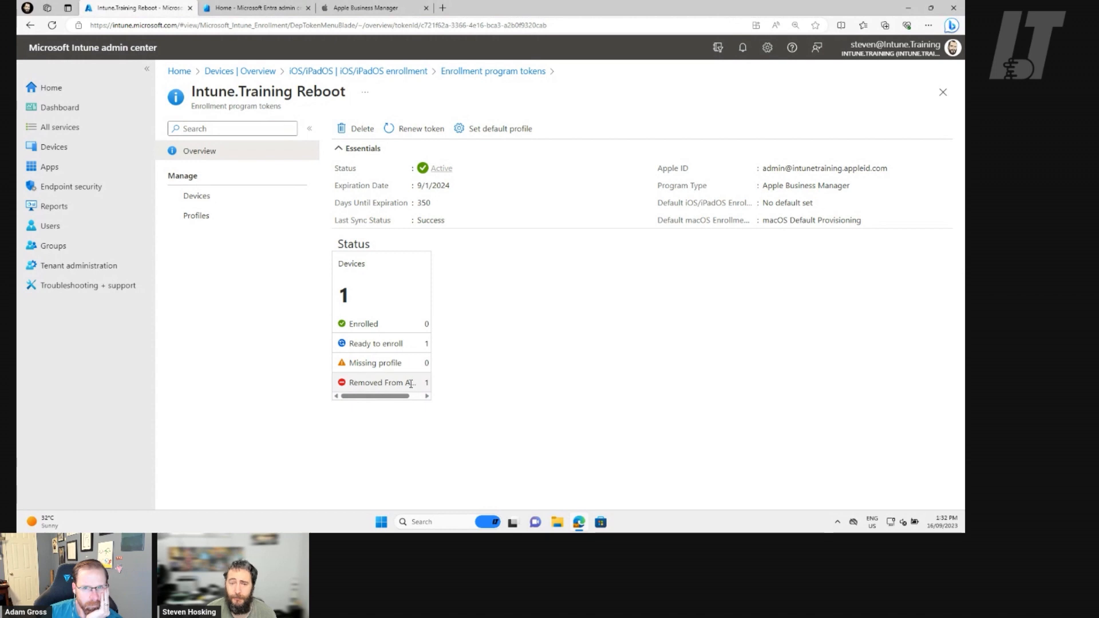
pyautogui.click(220, 197)
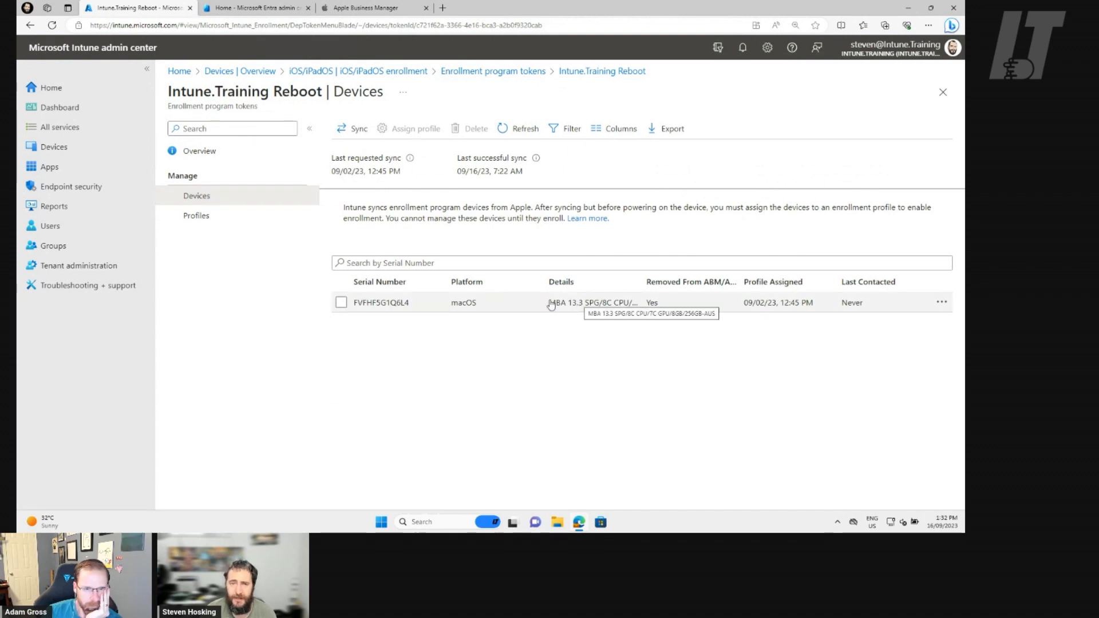
# Start a new iOS/iPadOS enrollment profile for the token, name it iOS Default Profile, and proceed to its management settings.
pyautogui.click(248, 215)
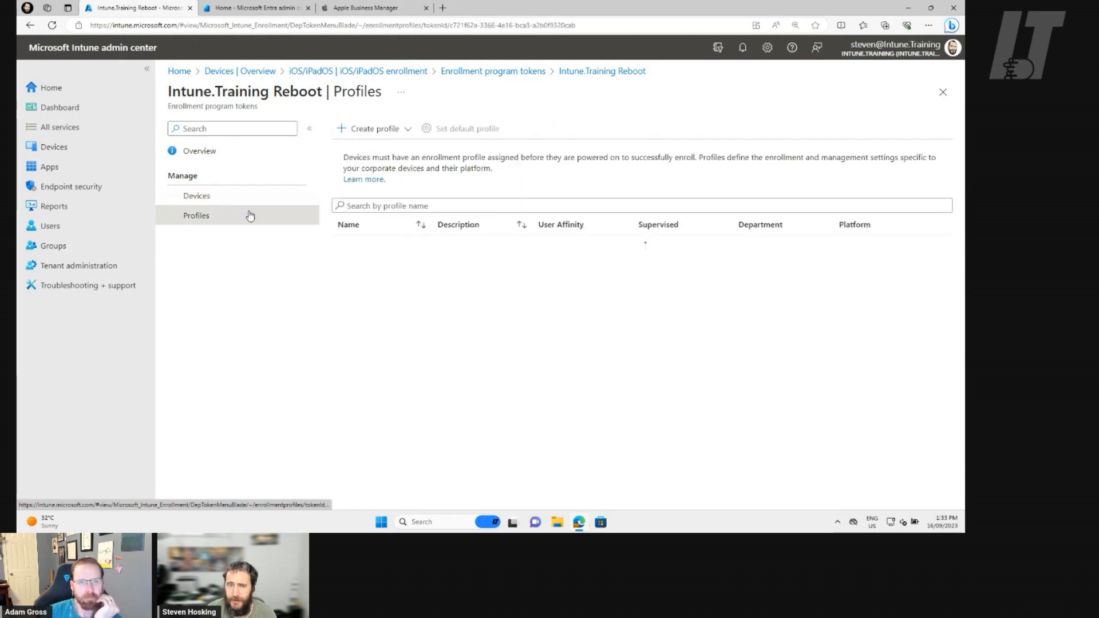
pyautogui.click(365, 129)
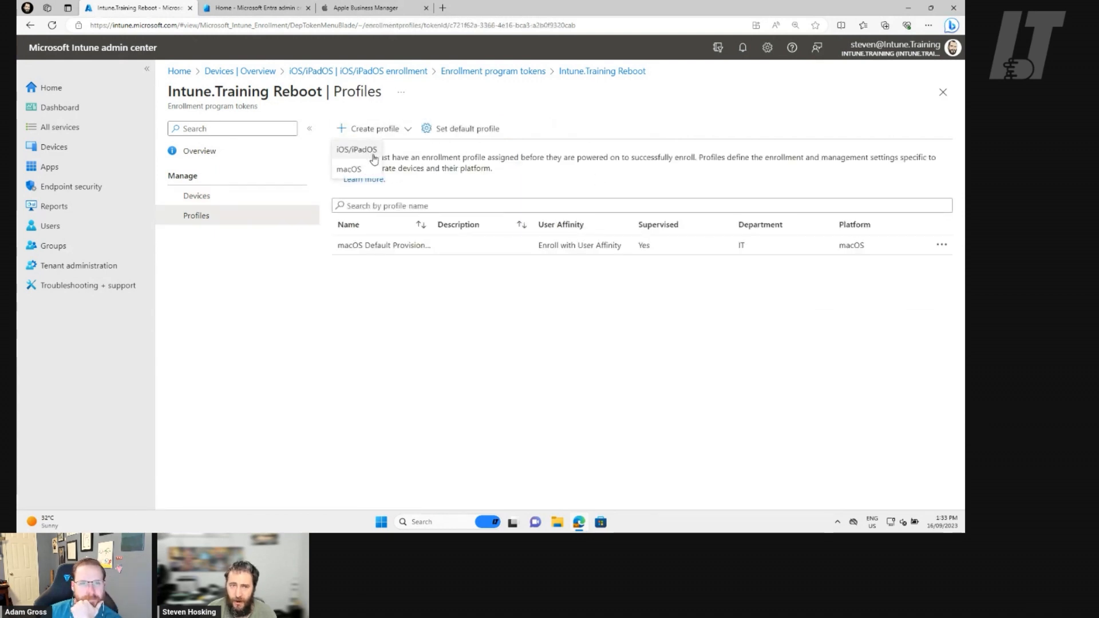
pyautogui.click(371, 155)
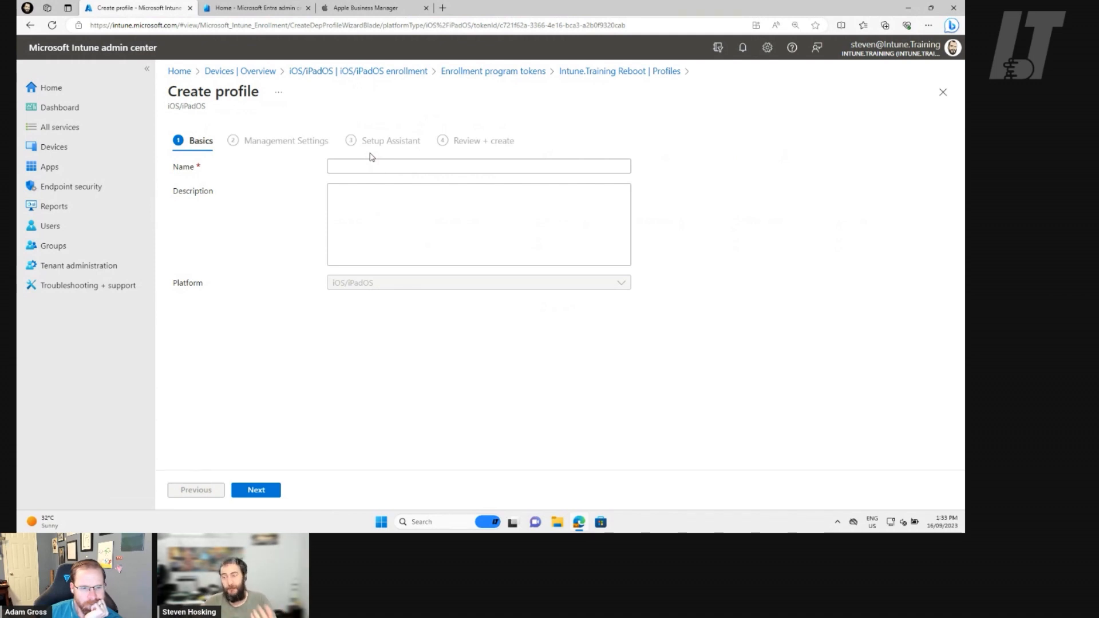
pyautogui.click(374, 167)
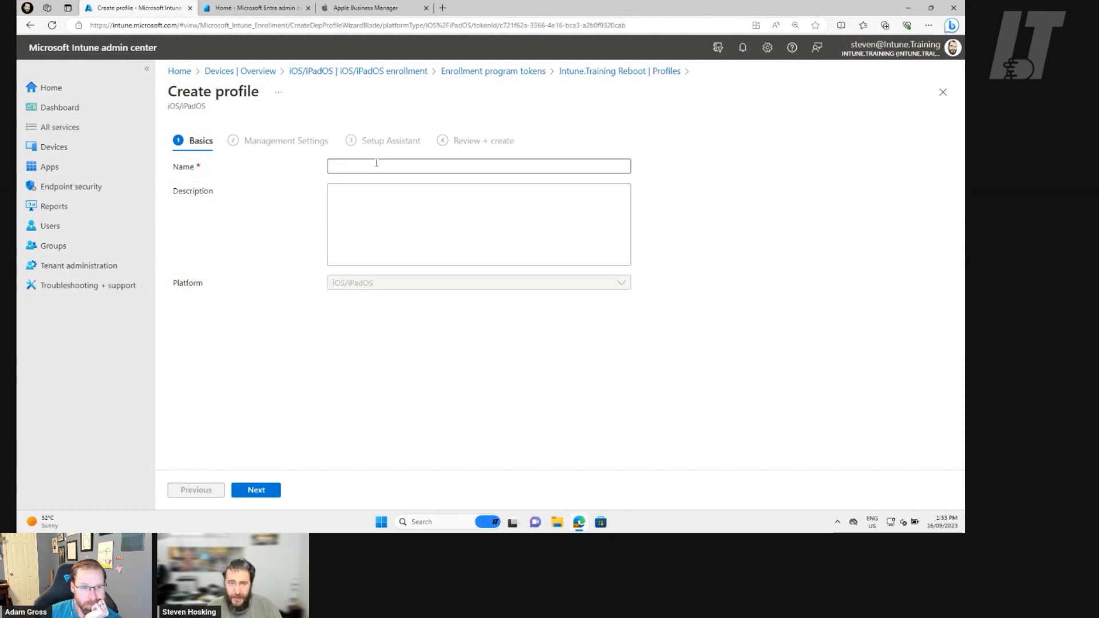
pyautogui.click(374, 166)
pyautogui.write('iOS')
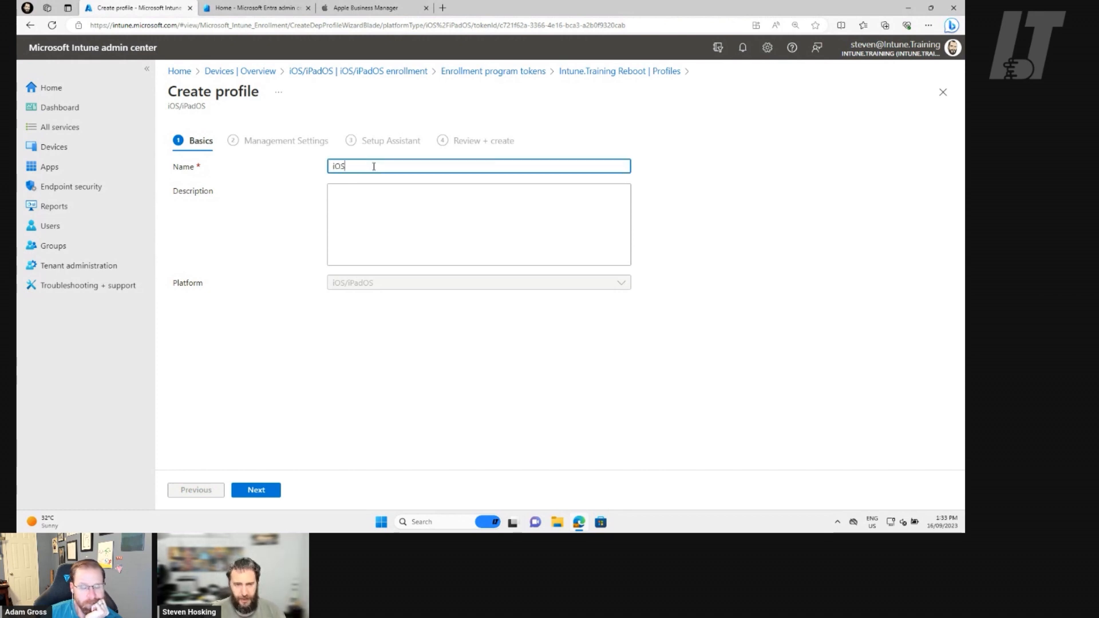
pyautogui.write(' Default Profile')
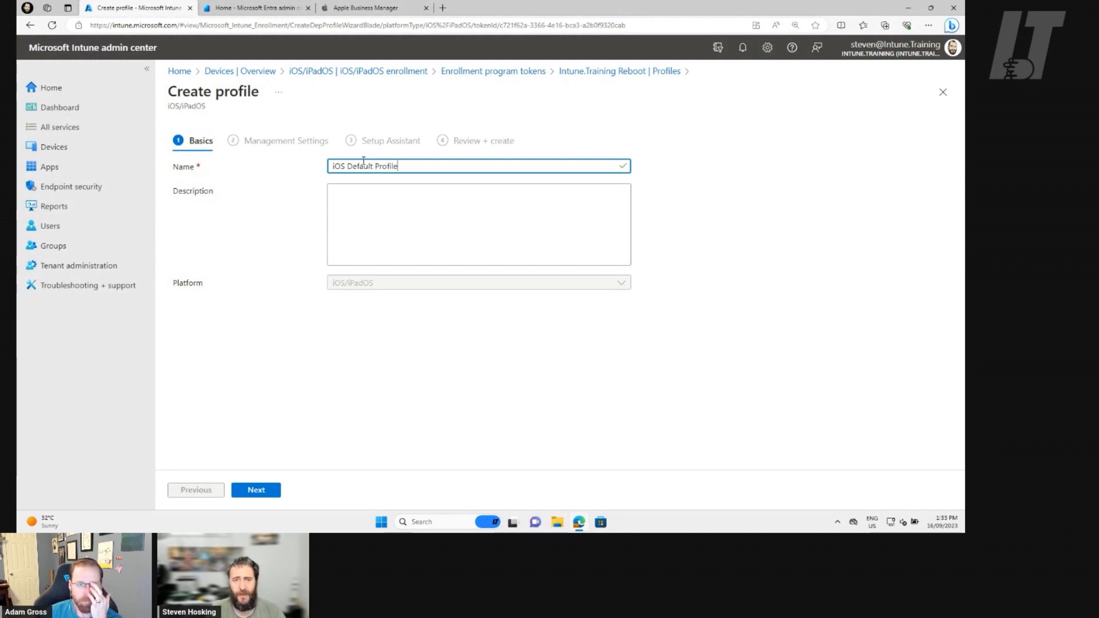
pyautogui.click(256, 490)
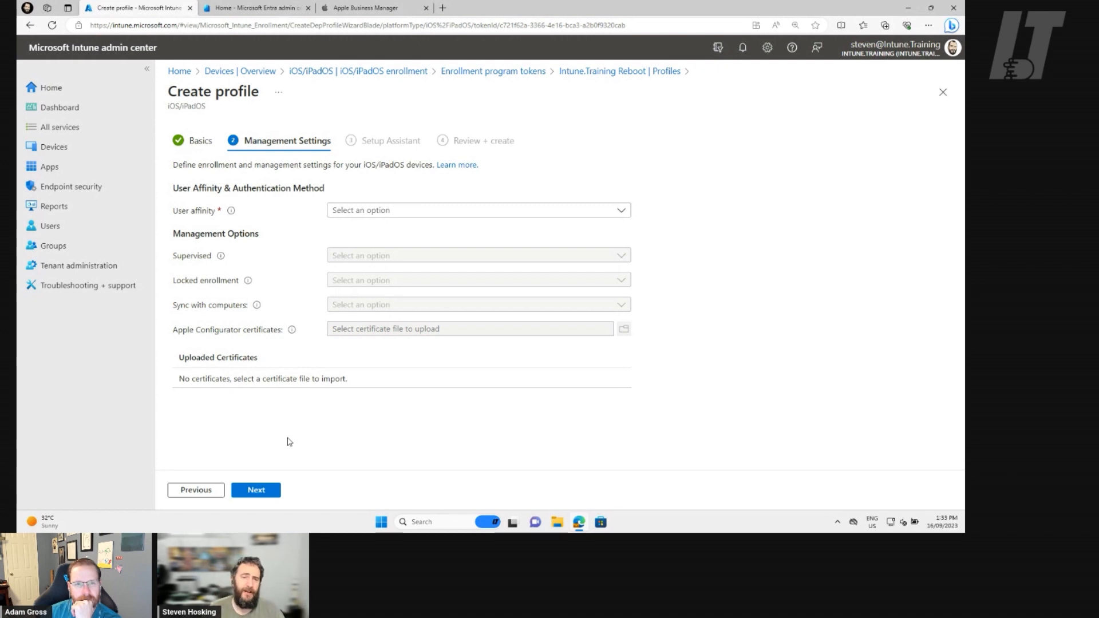
# Try the user affinity options in turn: Enroll with User Affinity, Enroll without User Affinity, and Enroll with Azure AD shared mode.
pyautogui.click(441, 218)
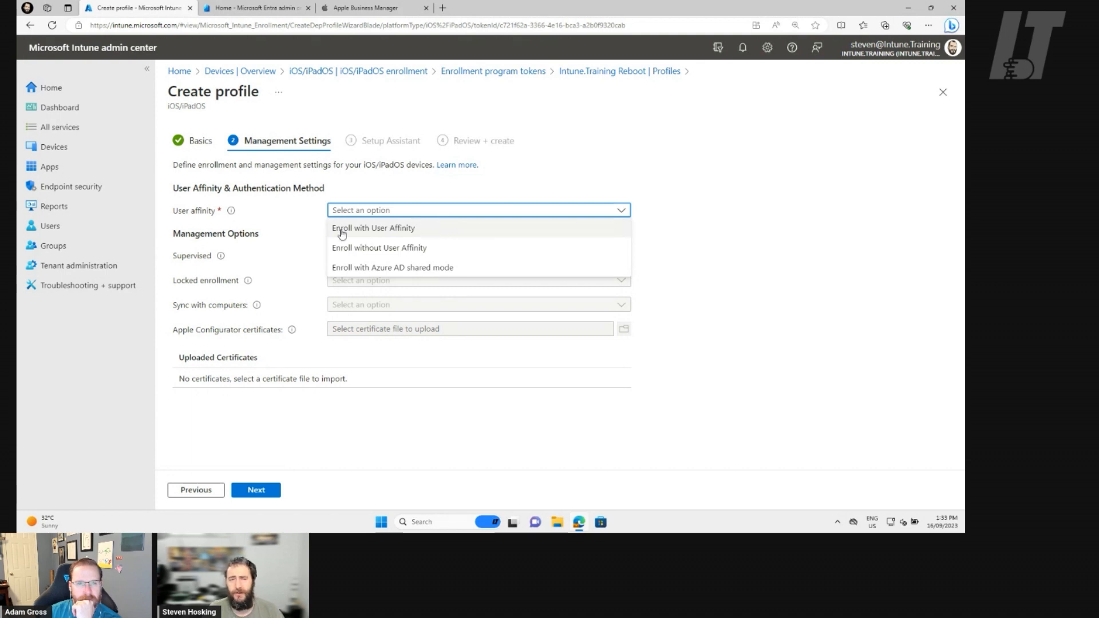
pyautogui.click(454, 231)
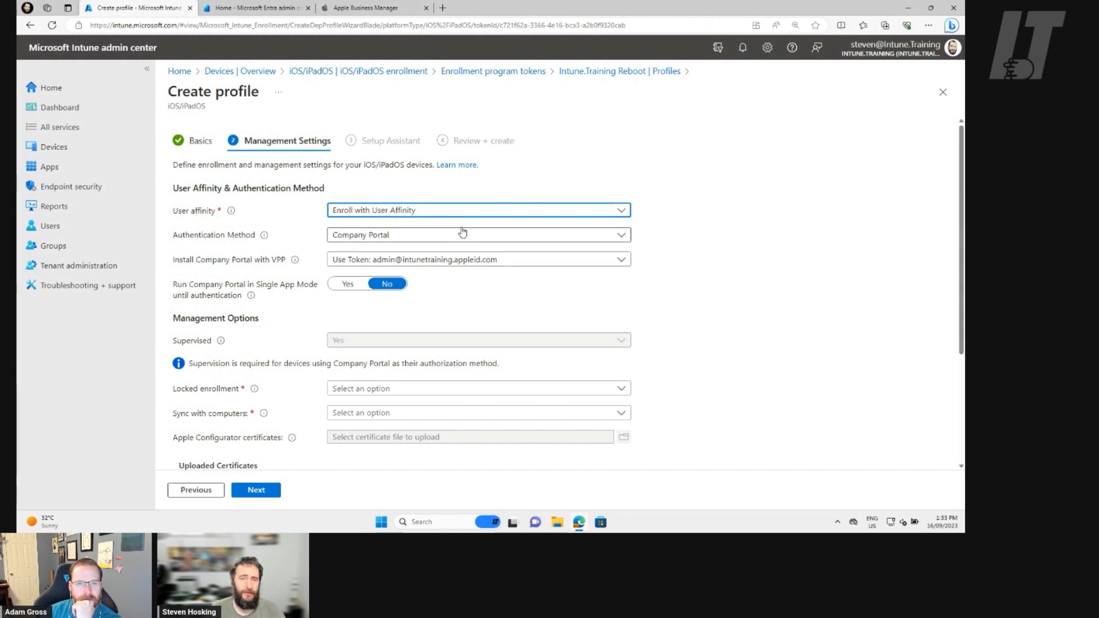
pyautogui.click(441, 210)
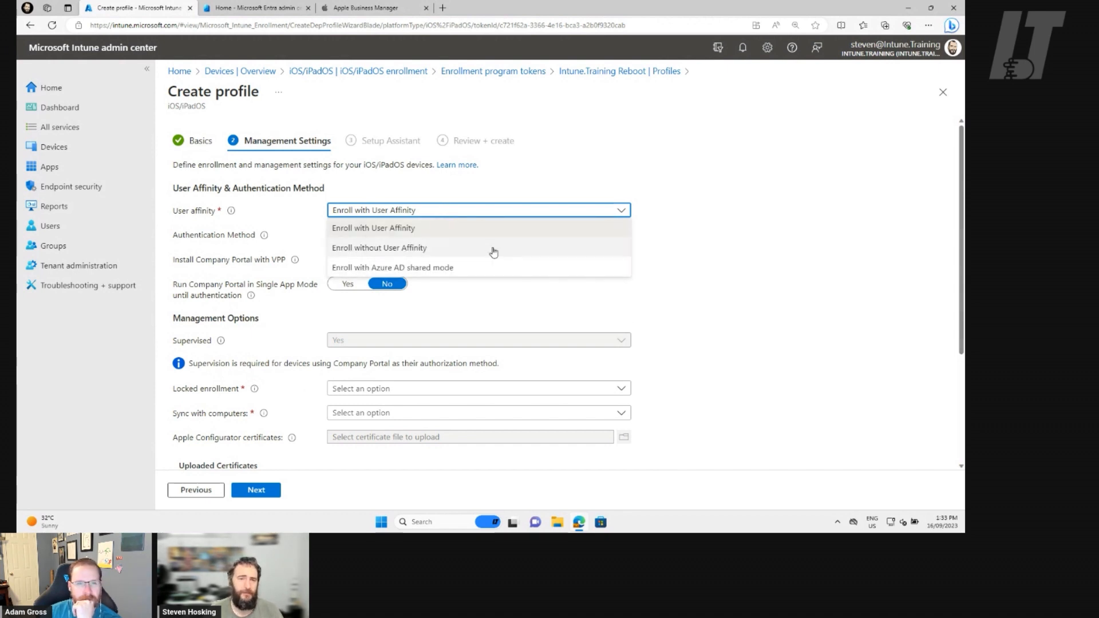
pyautogui.click(406, 250)
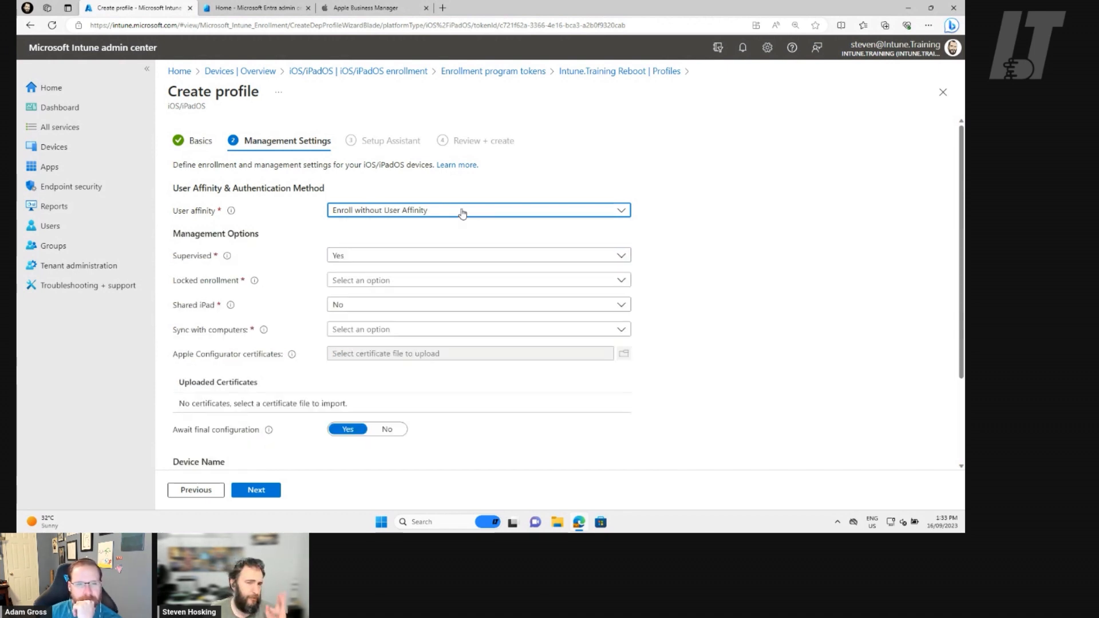
pyautogui.click(463, 212)
pyautogui.click(352, 269)
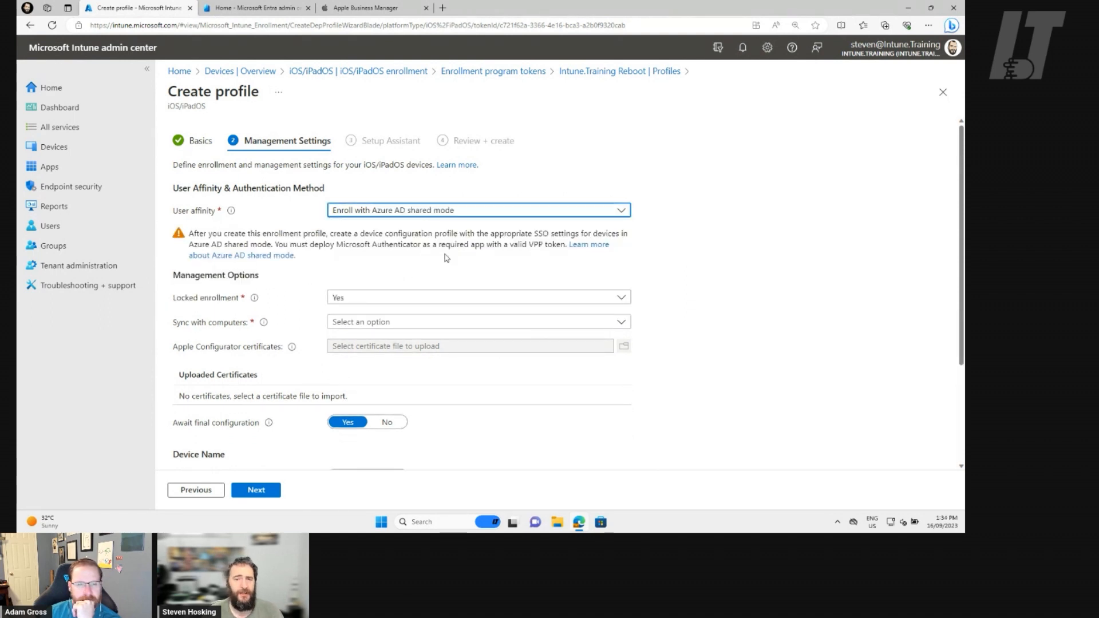
# Set the user affinity to Enroll with User Affinity and the authentication method to Setup Assistant with modern authentication.
pyautogui.click(452, 215)
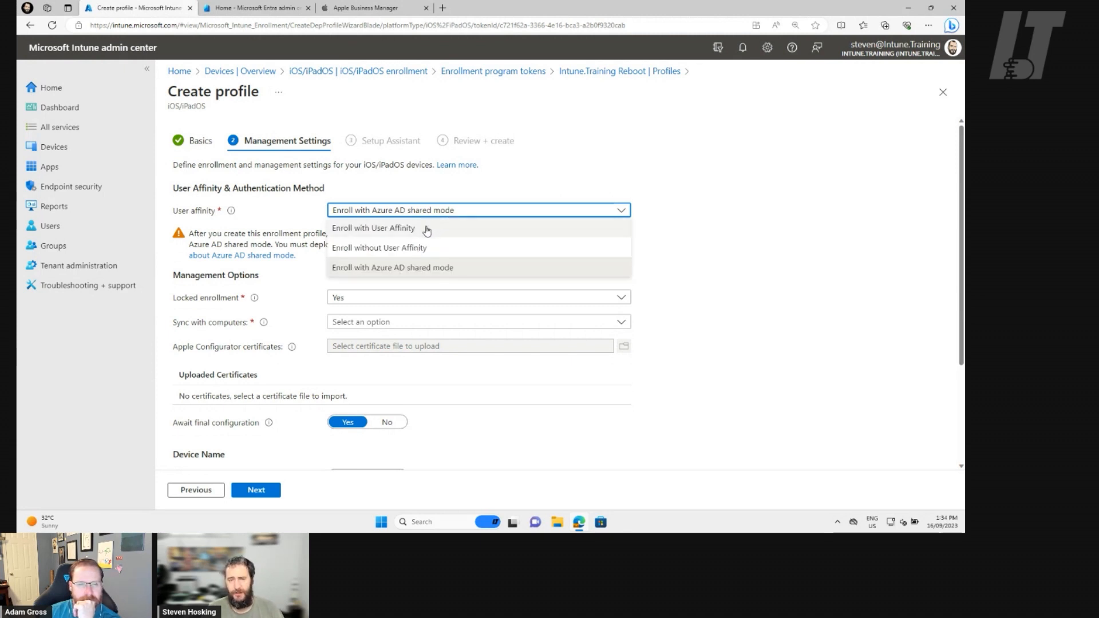
pyautogui.click(427, 229)
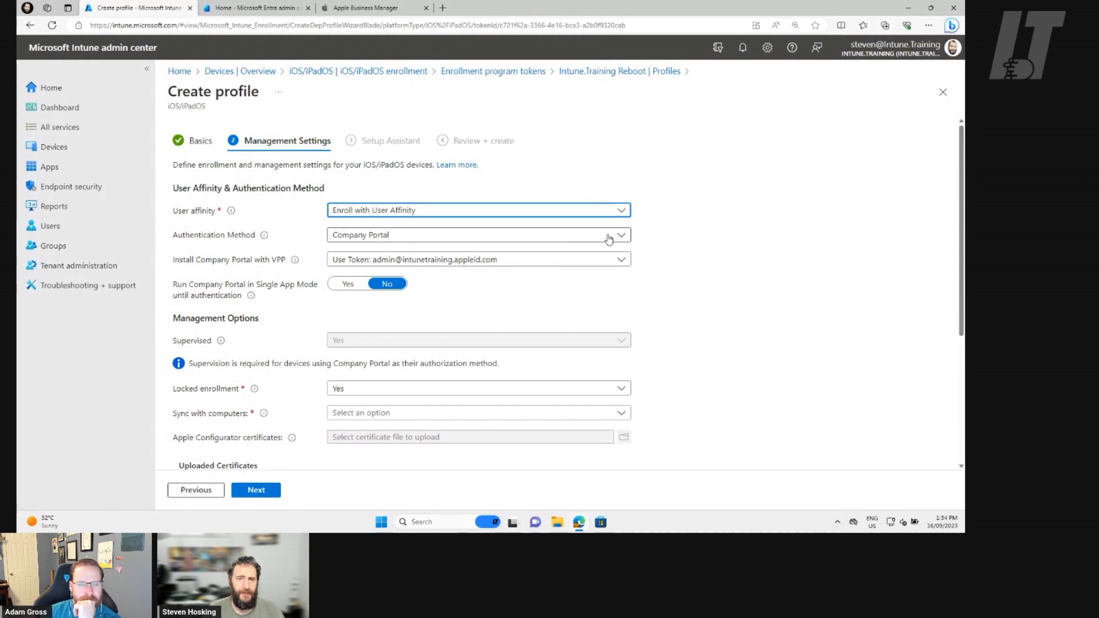
pyautogui.click(608, 239)
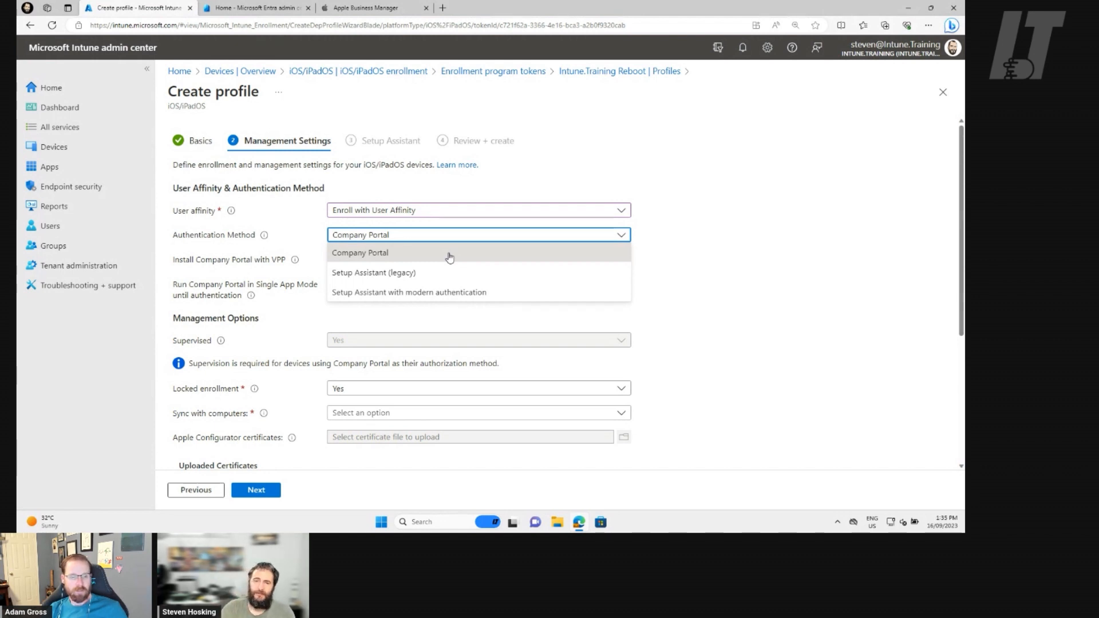
pyautogui.click(449, 295)
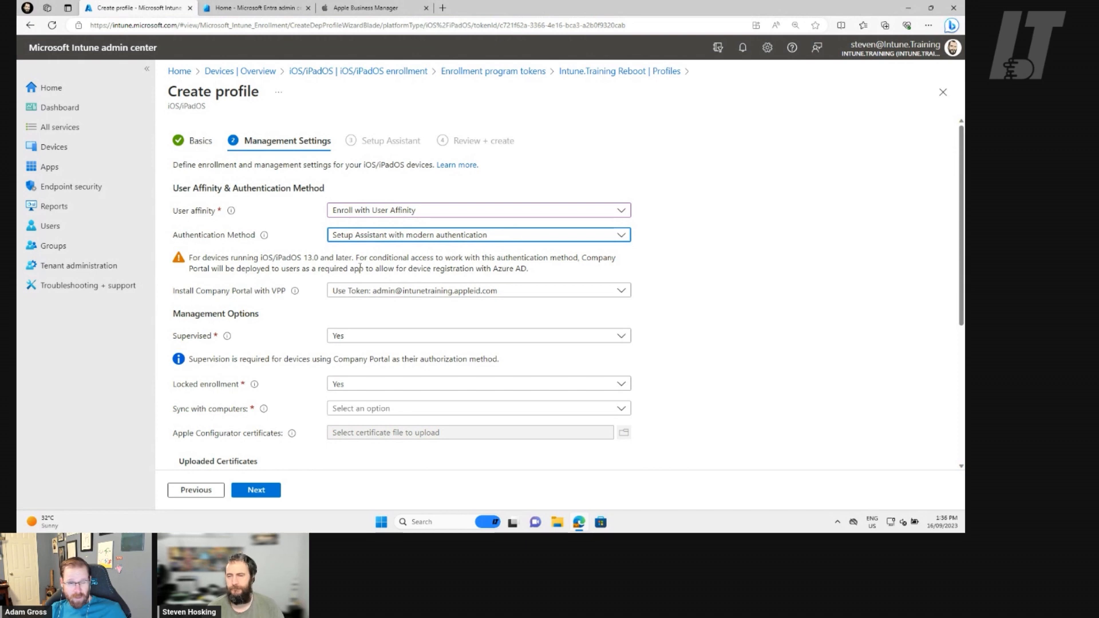
pyautogui.click(712, 256)
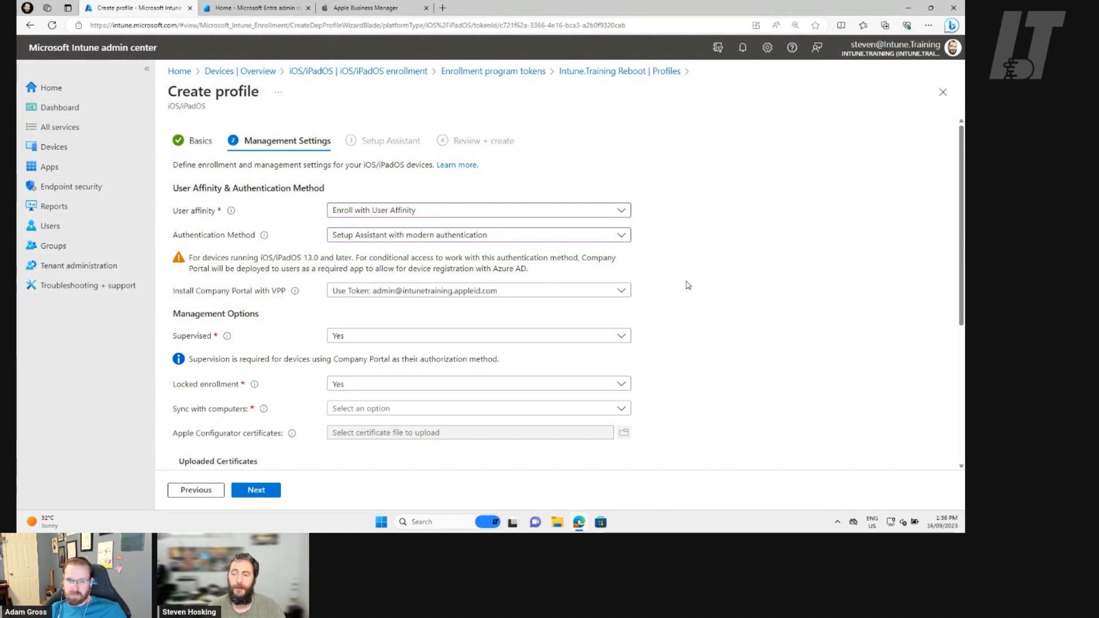
# View the choices for installing Company Portal with VPP, and switch to Apple Business Manager to examine the Intune Company Portal app's licenses.
pyautogui.click(519, 294)
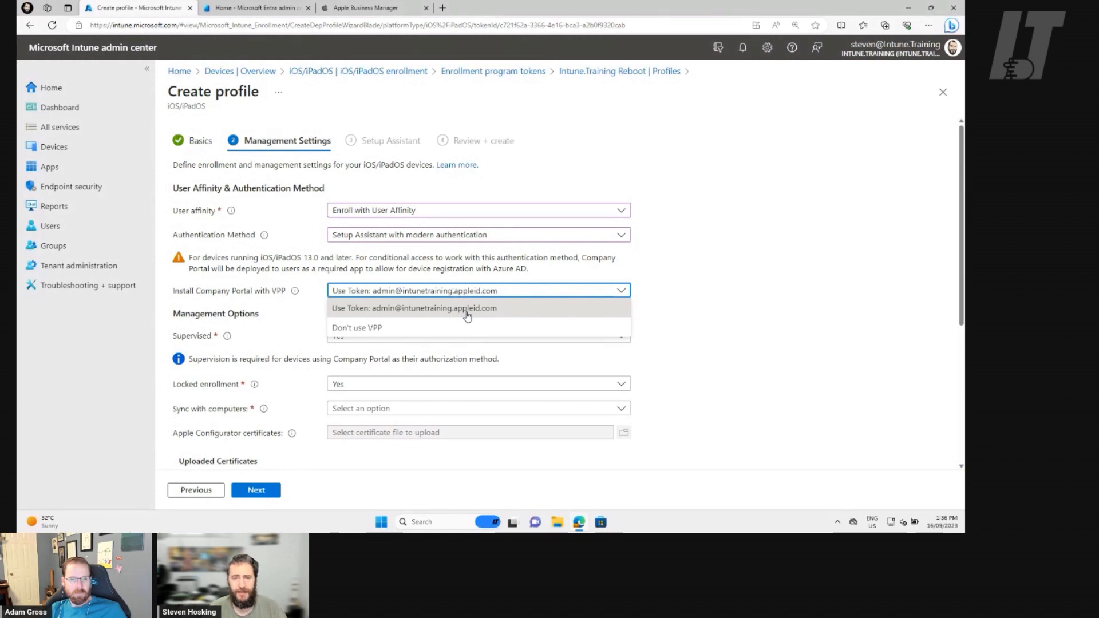
pyautogui.click(376, 10)
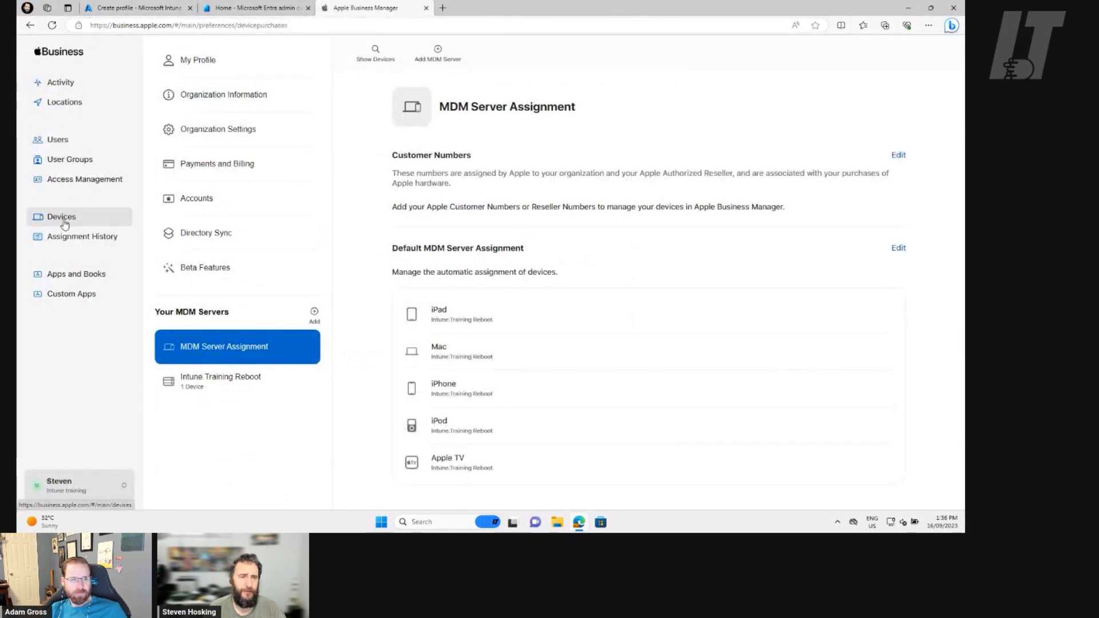
pyautogui.click(64, 274)
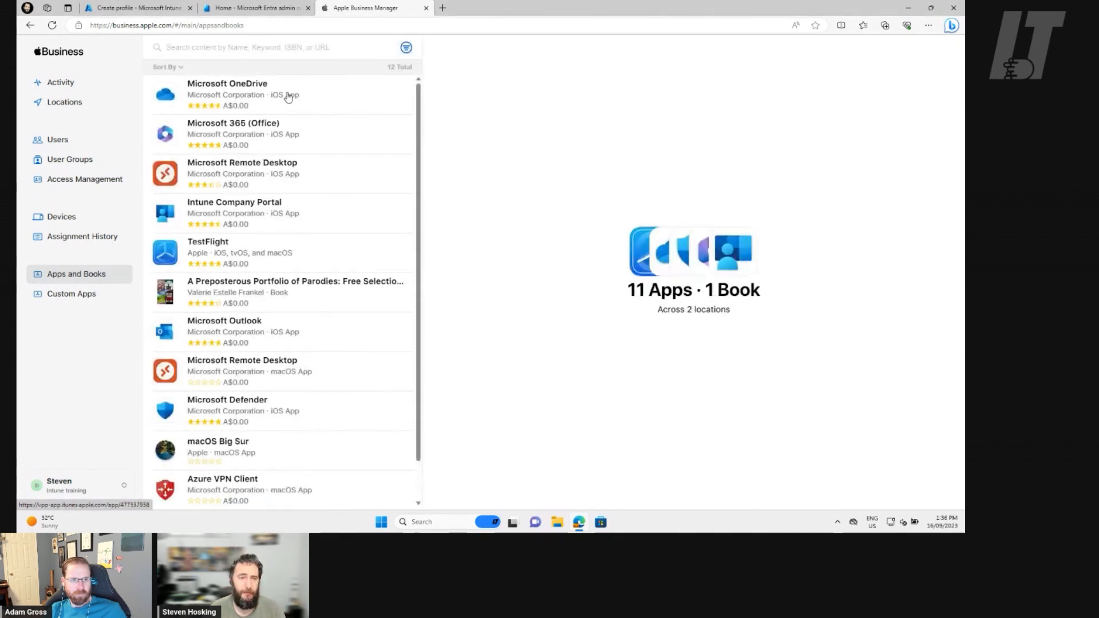
pyautogui.click(312, 224)
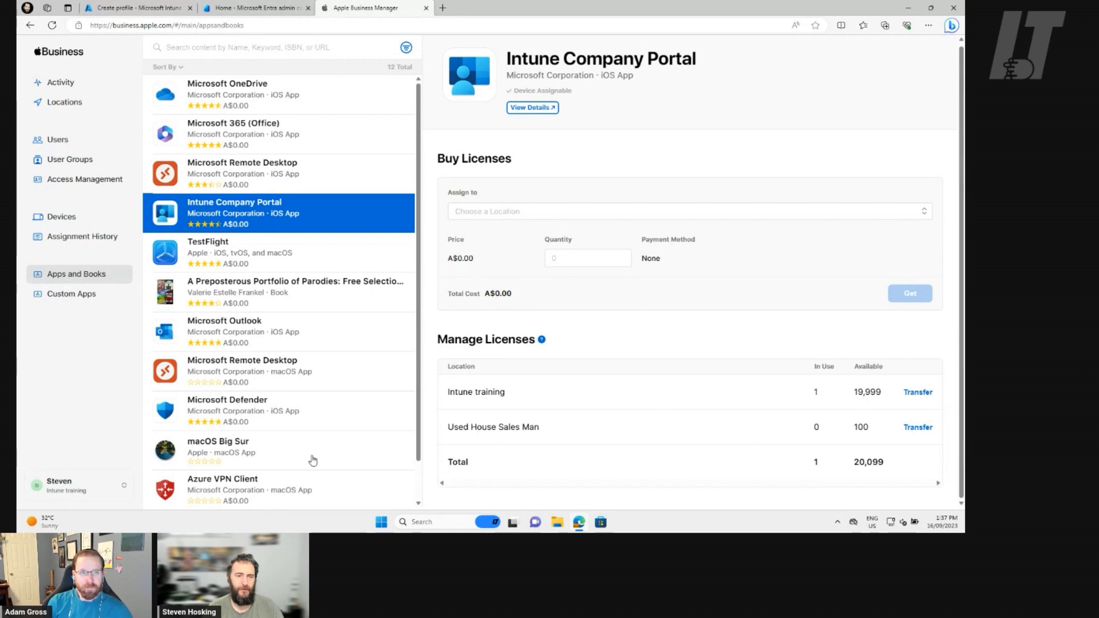
# Compare the license details of Apple Configurator and Intune Company Portal in the organization's app list.
pyautogui.scroll(-1, 367, 466)
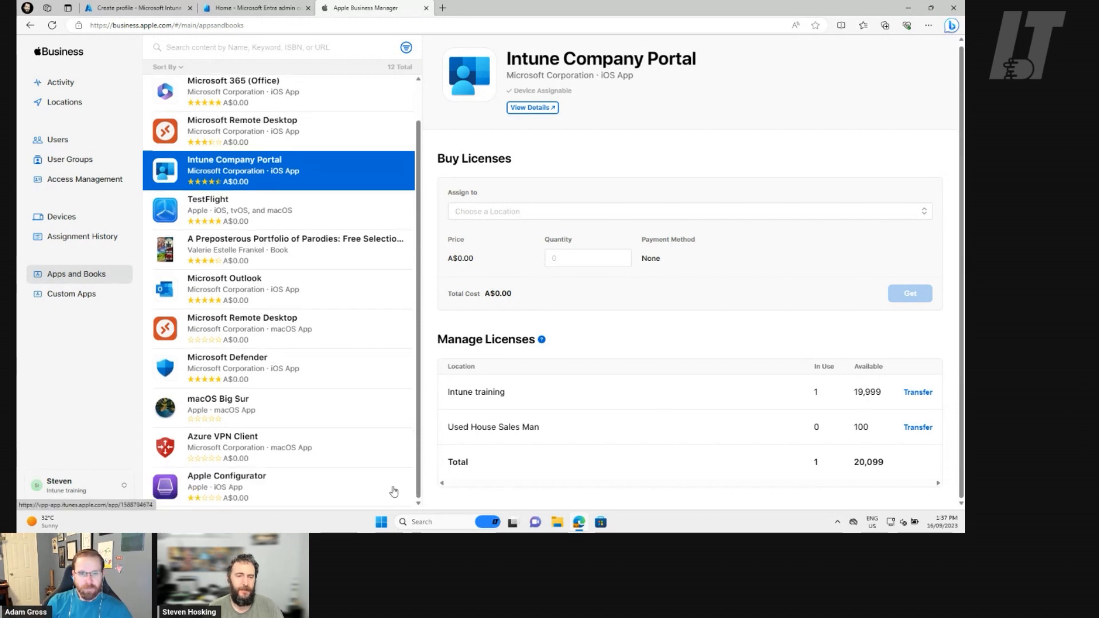
pyautogui.click(277, 490)
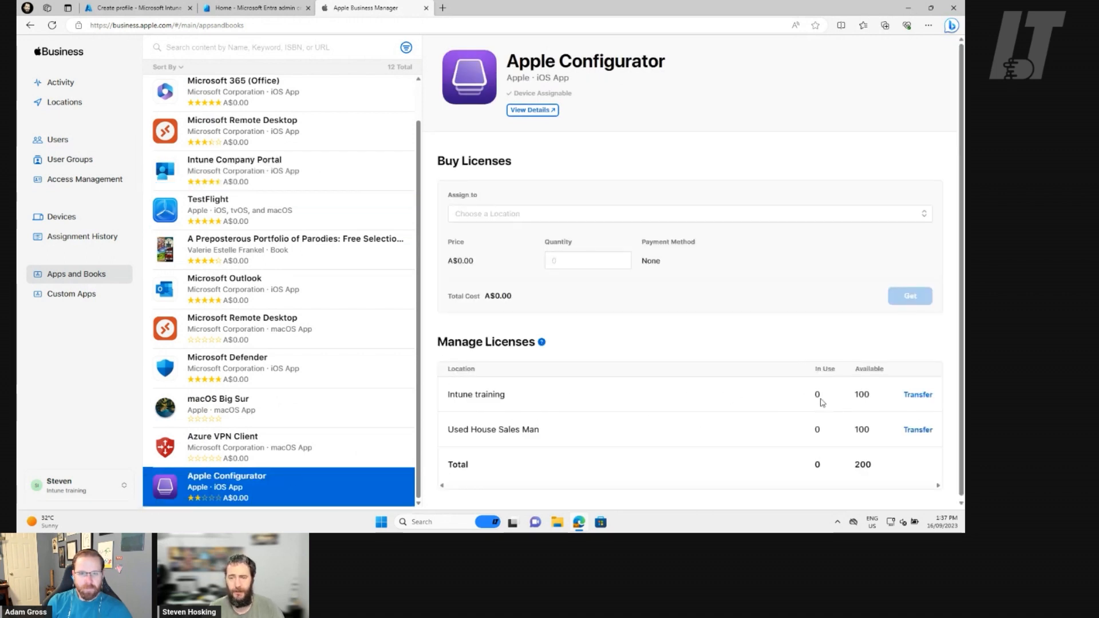
pyautogui.scroll(1, 277, 335)
pyautogui.scroll(1, 277, 336)
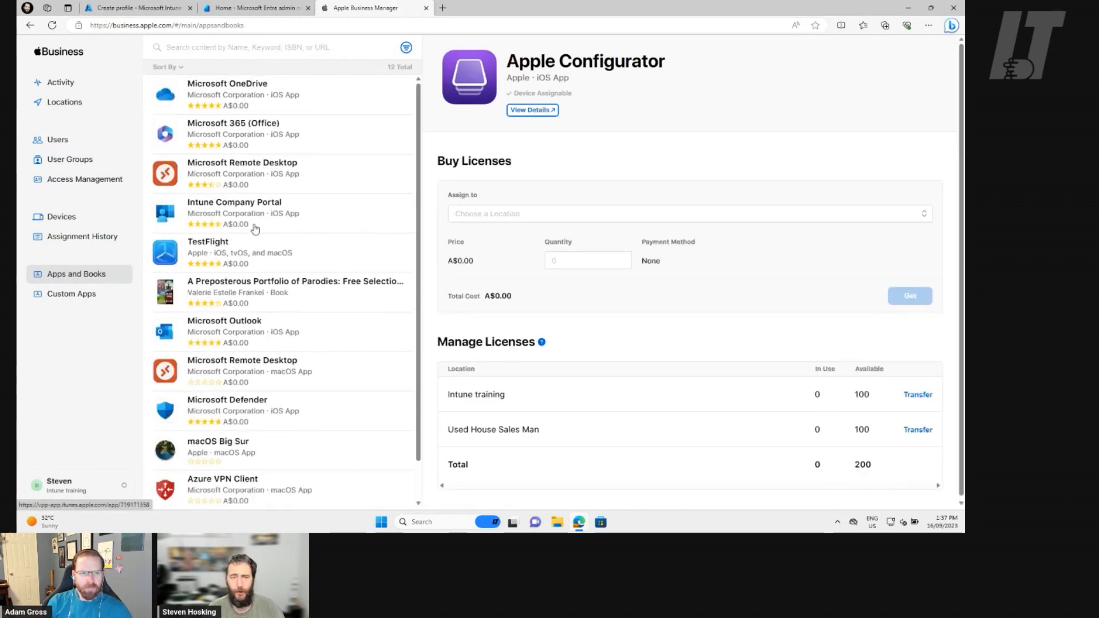
pyautogui.click(255, 227)
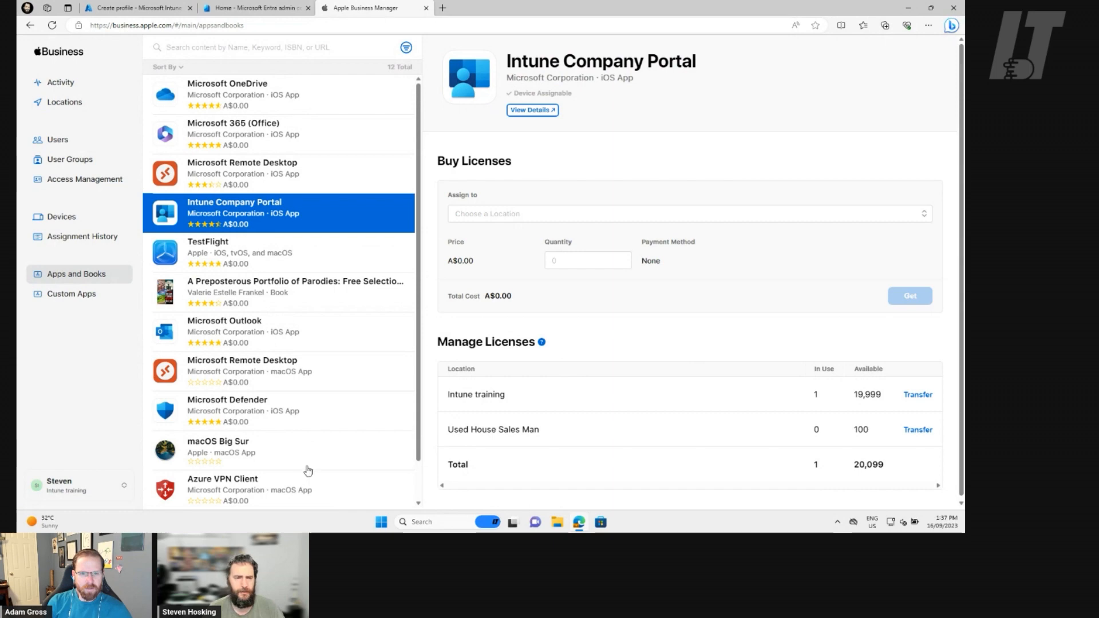
pyautogui.scroll(-1, 301, 477)
pyautogui.click(291, 484)
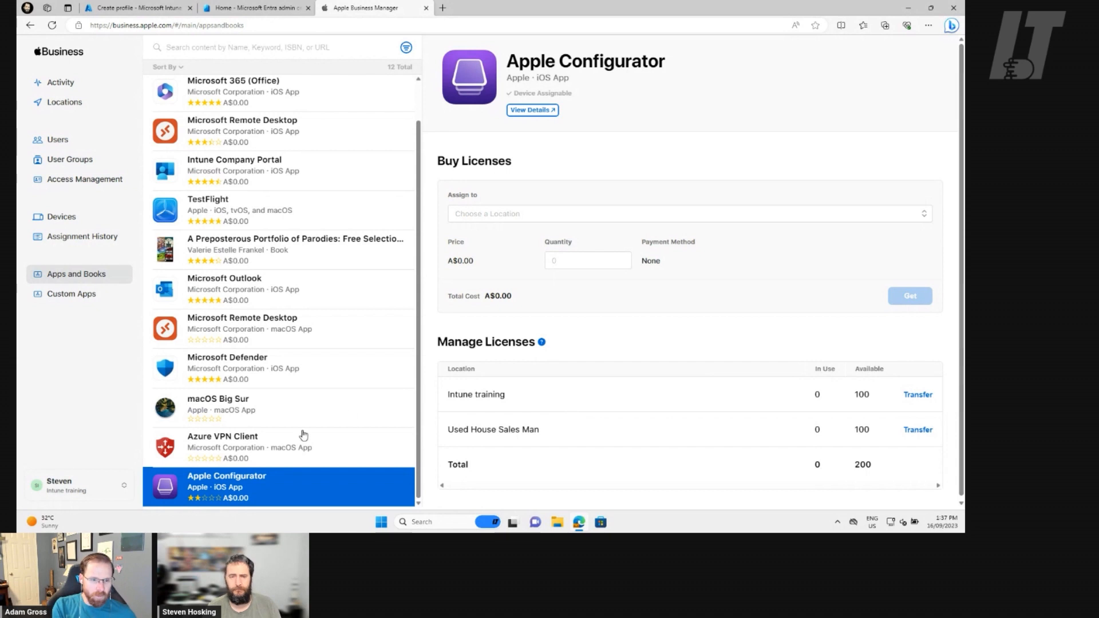
pyautogui.scroll(1, 303, 435)
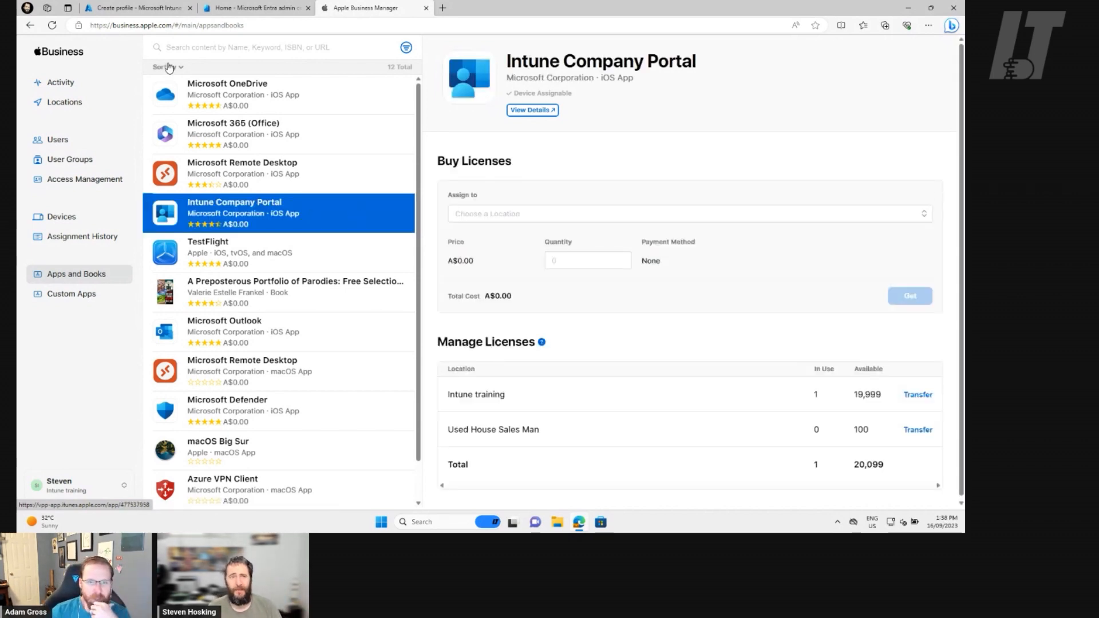
# Return to the Intune profile, select the VPP token for installing Company Portal, and keep Supervised set to Yes after reading its description.
pyautogui.click(152, 10)
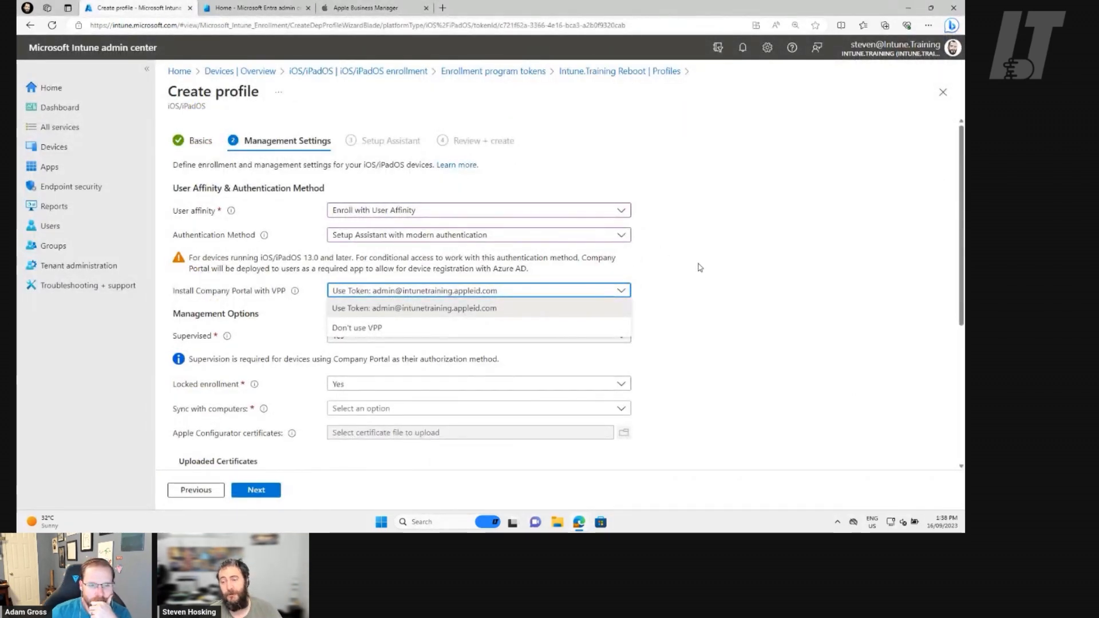
pyautogui.click(445, 309)
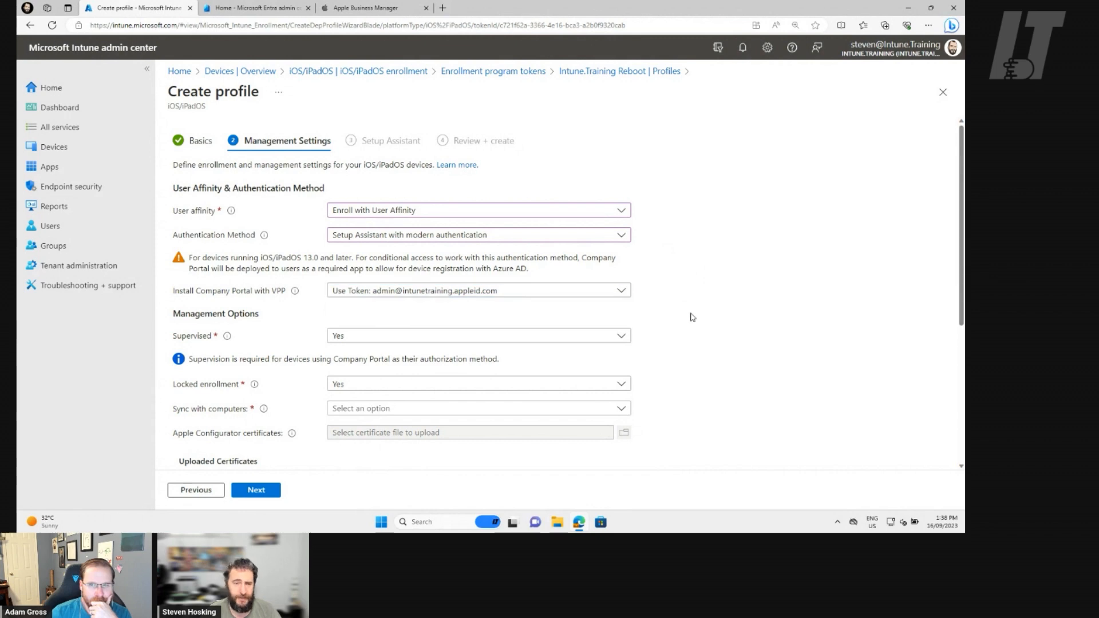
pyautogui.scroll(-1, 693, 316)
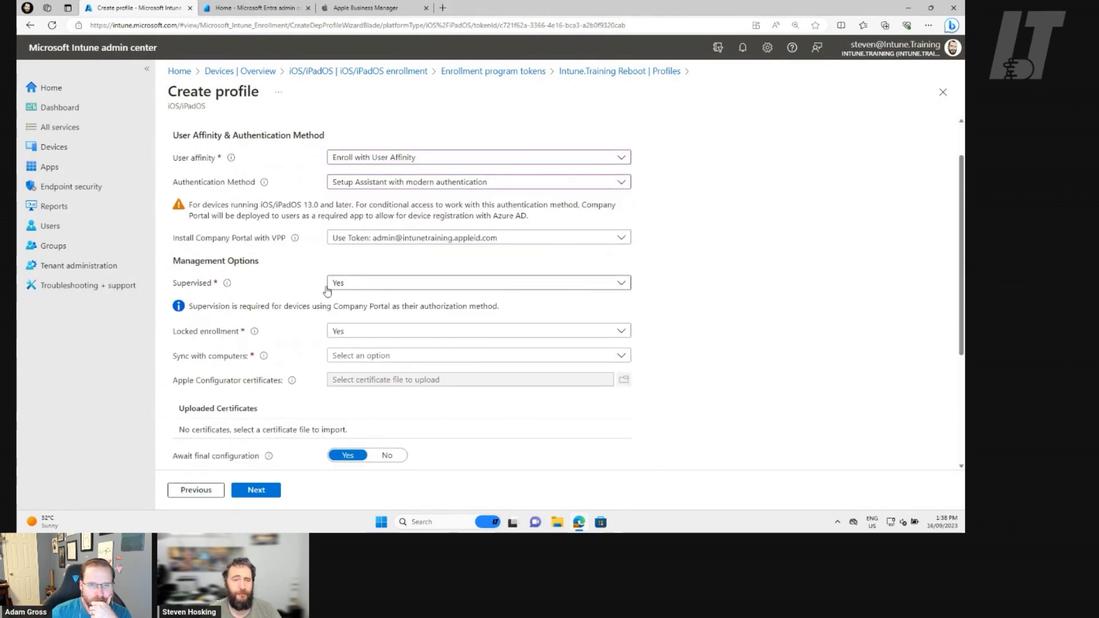
pyautogui.click(424, 284)
pyautogui.click(345, 284)
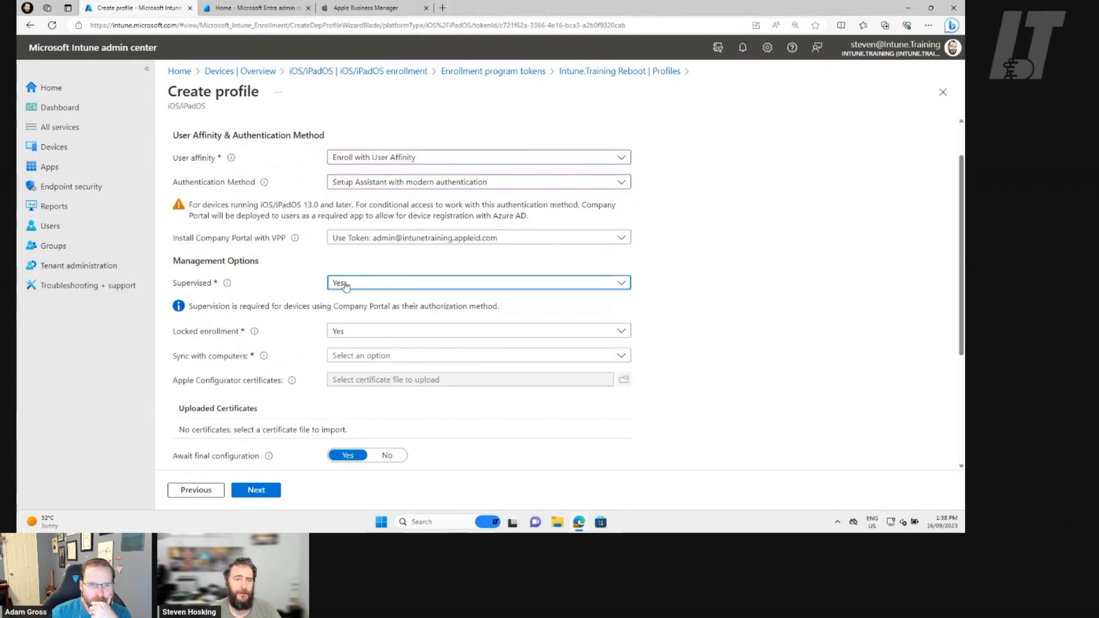
pyautogui.moveTo(231, 286)
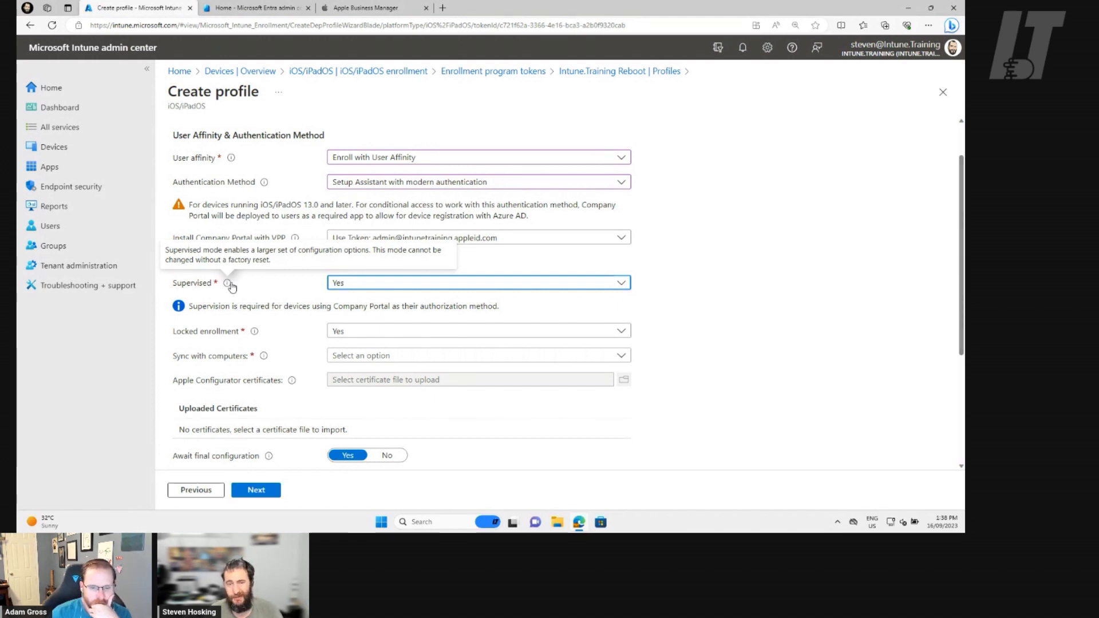
pyautogui.moveTo(255, 333)
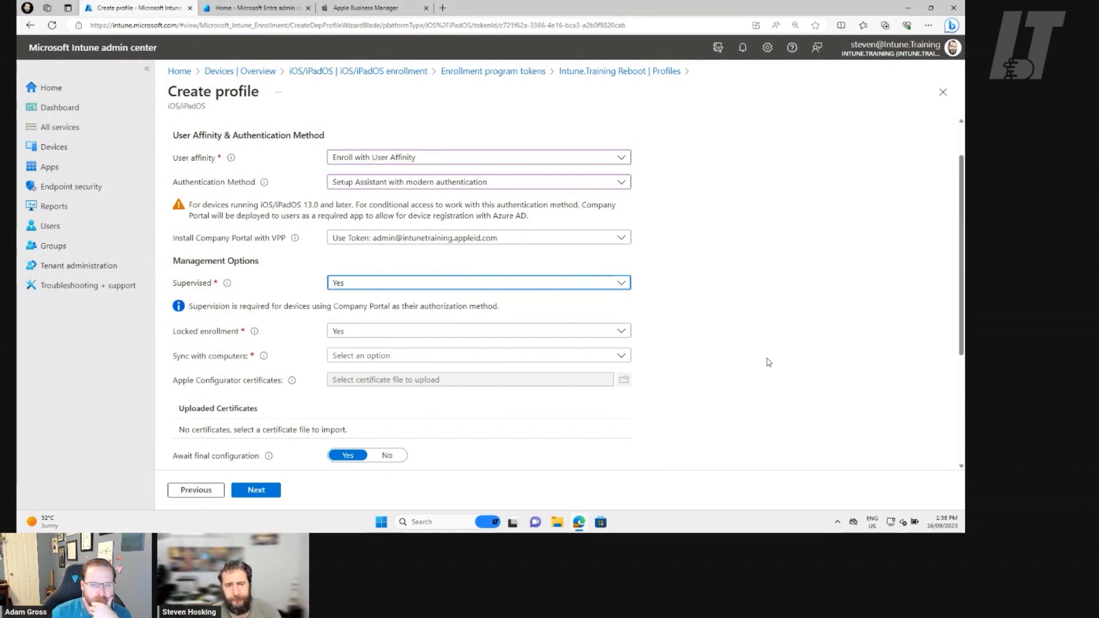
# Set Sync with computers to Allow All for the profile.
pyautogui.scroll(-1, 768, 362)
pyautogui.click(608, 307)
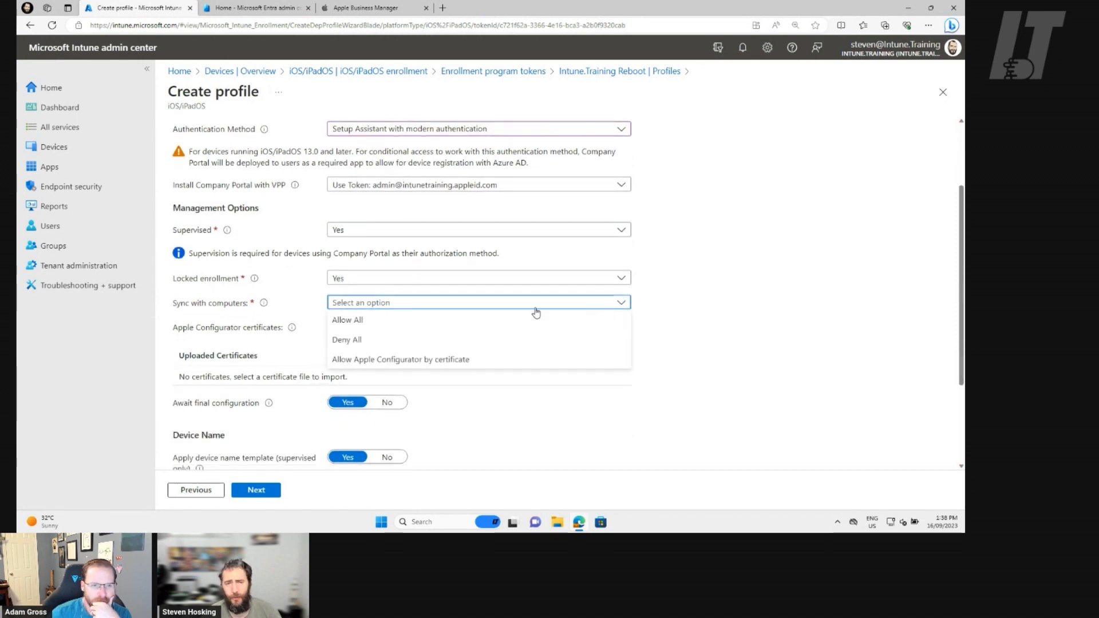
pyautogui.click(399, 327)
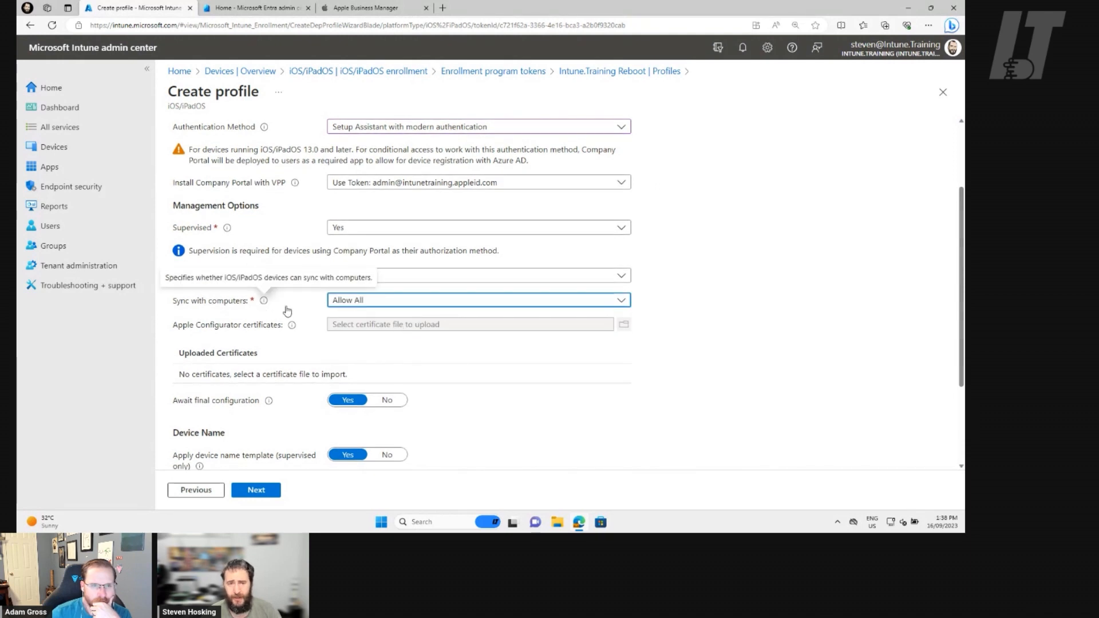
pyautogui.click(797, 358)
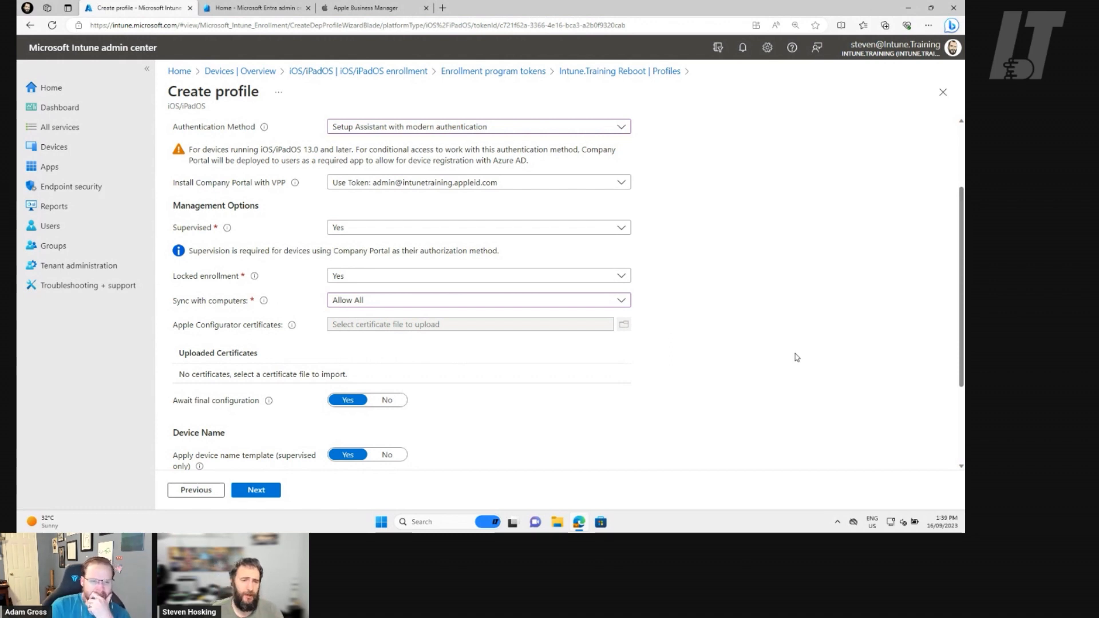
# Try Allow Apple Configurator by certificate as the computer sync option, and return it to Allow All.
pyautogui.click(428, 300)
pyautogui.click(370, 358)
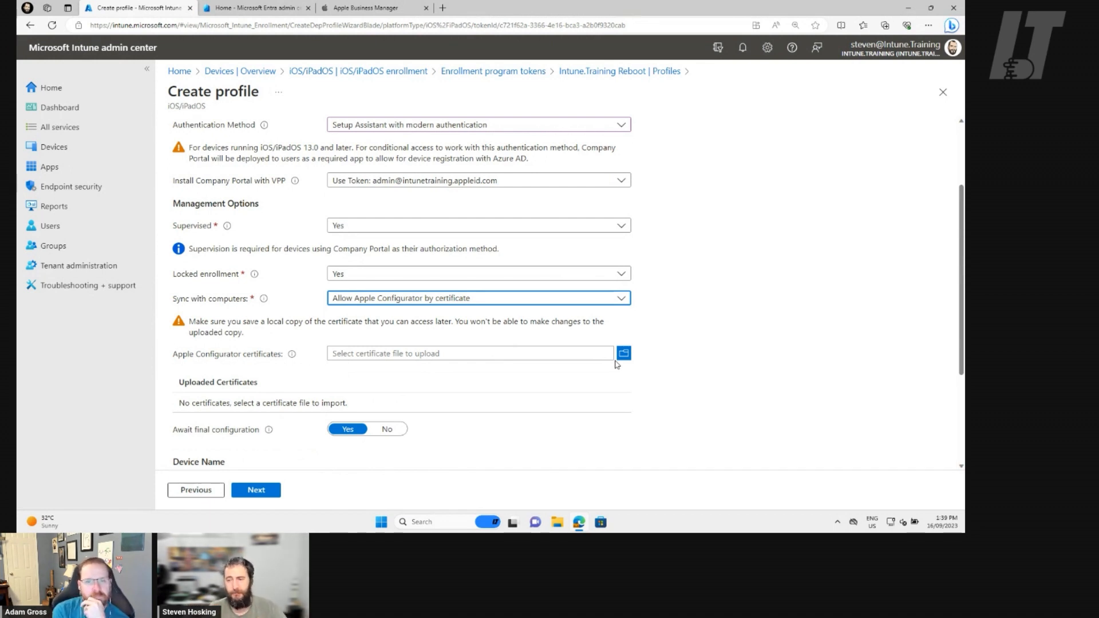
pyautogui.click(503, 299)
pyautogui.click(427, 314)
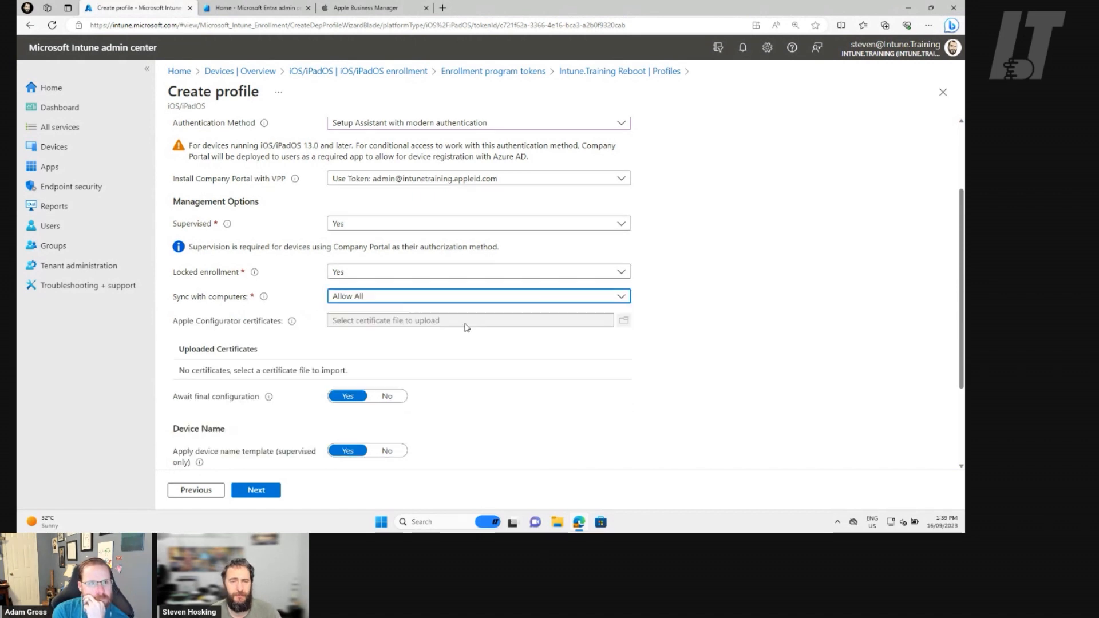
# Review the Await final configuration setting, try activating cellular data, read its description, and set it back to No.
pyautogui.scroll(-2, 373, 351)
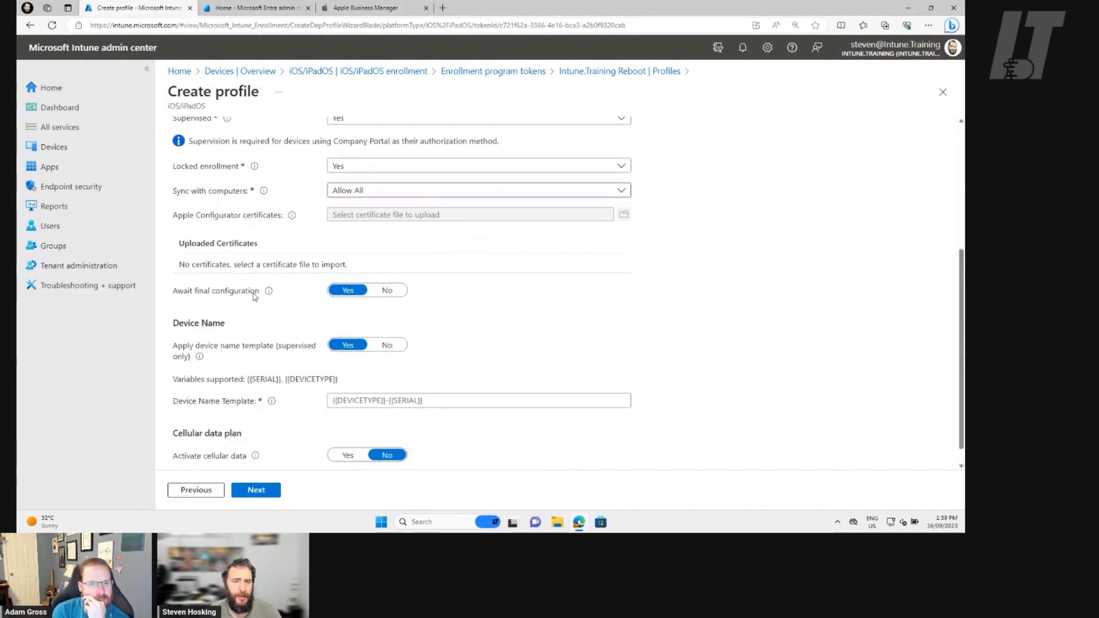
pyautogui.moveTo(269, 295)
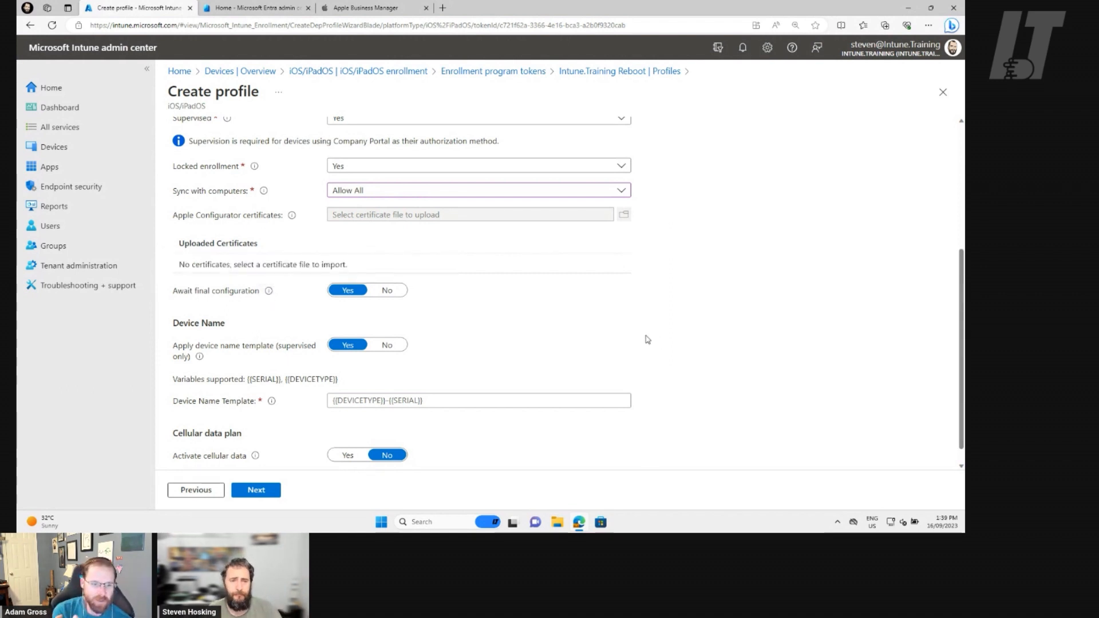
pyautogui.scroll(-1, 654, 337)
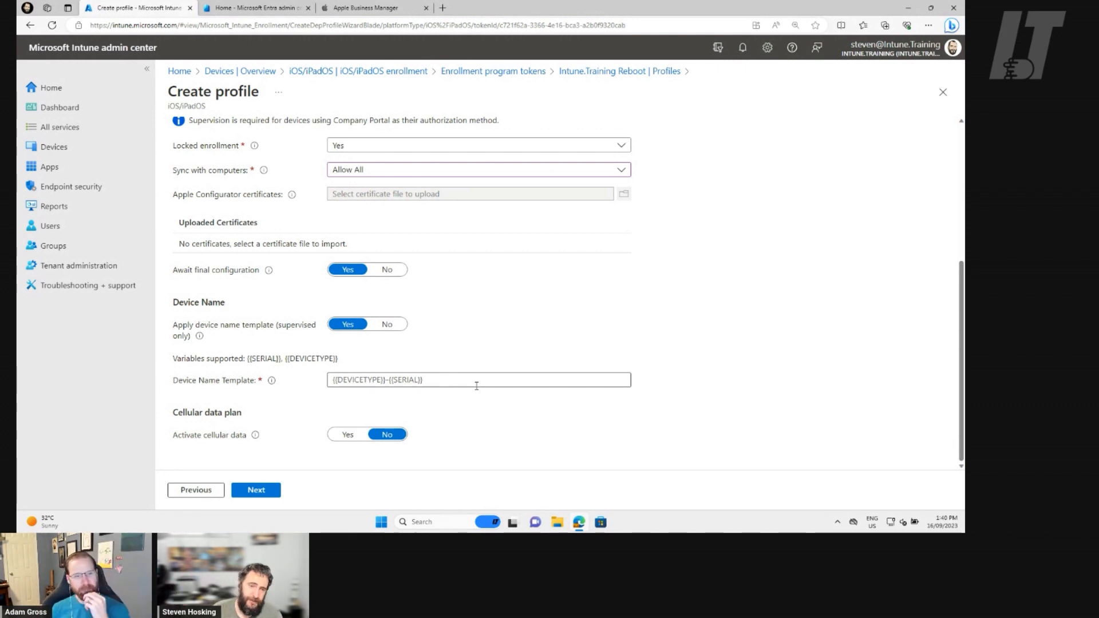
pyautogui.click(350, 433)
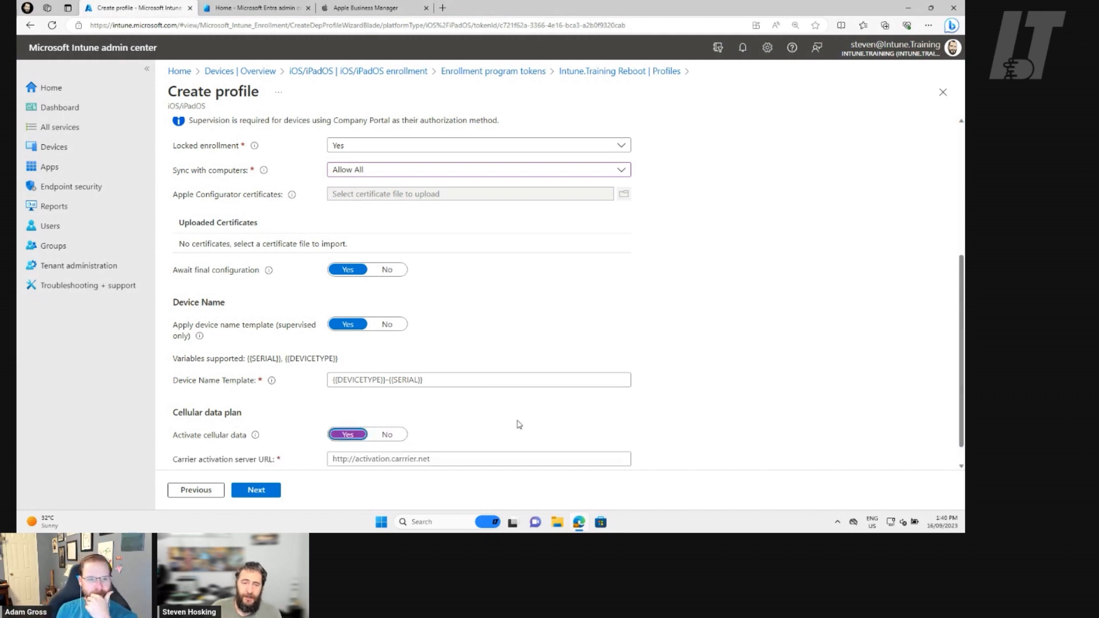
pyautogui.scroll(-1, 519, 425)
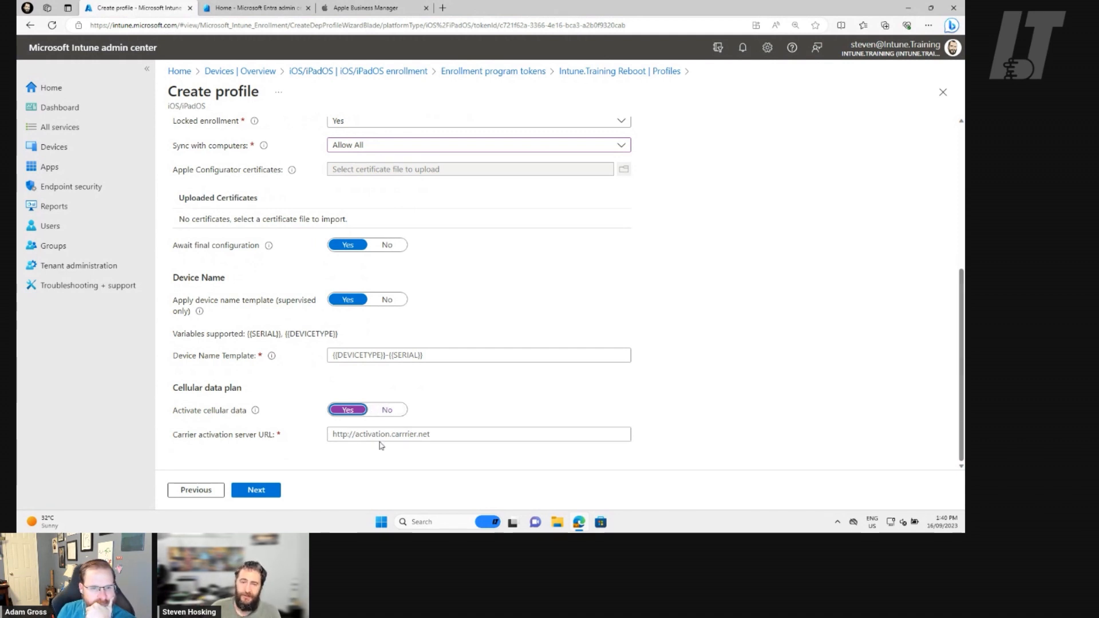
pyautogui.moveTo(257, 412)
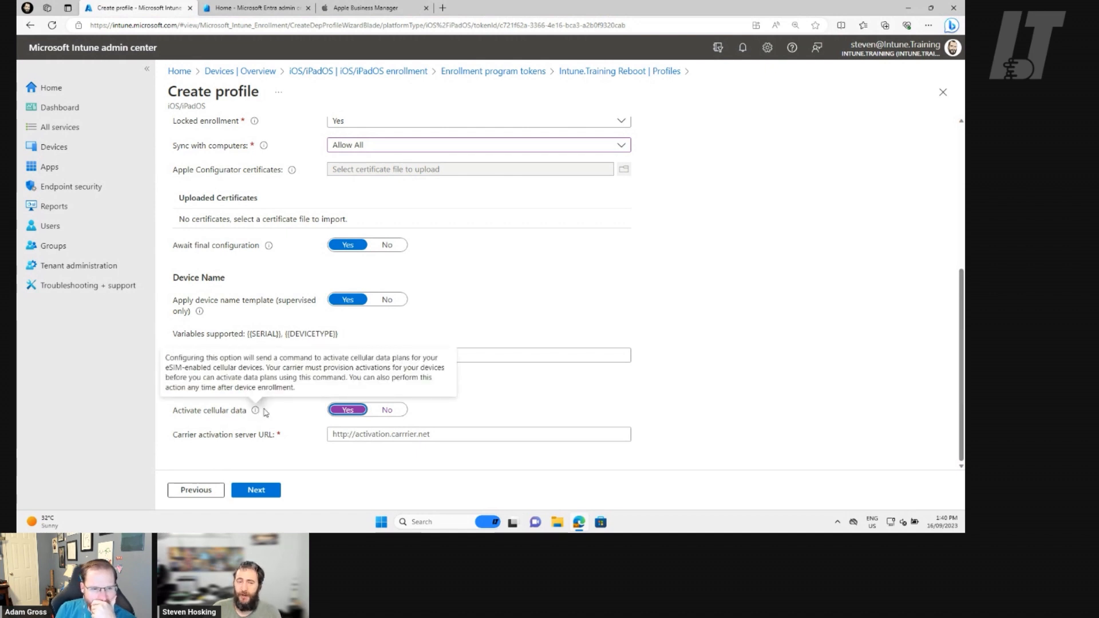
pyautogui.click(387, 410)
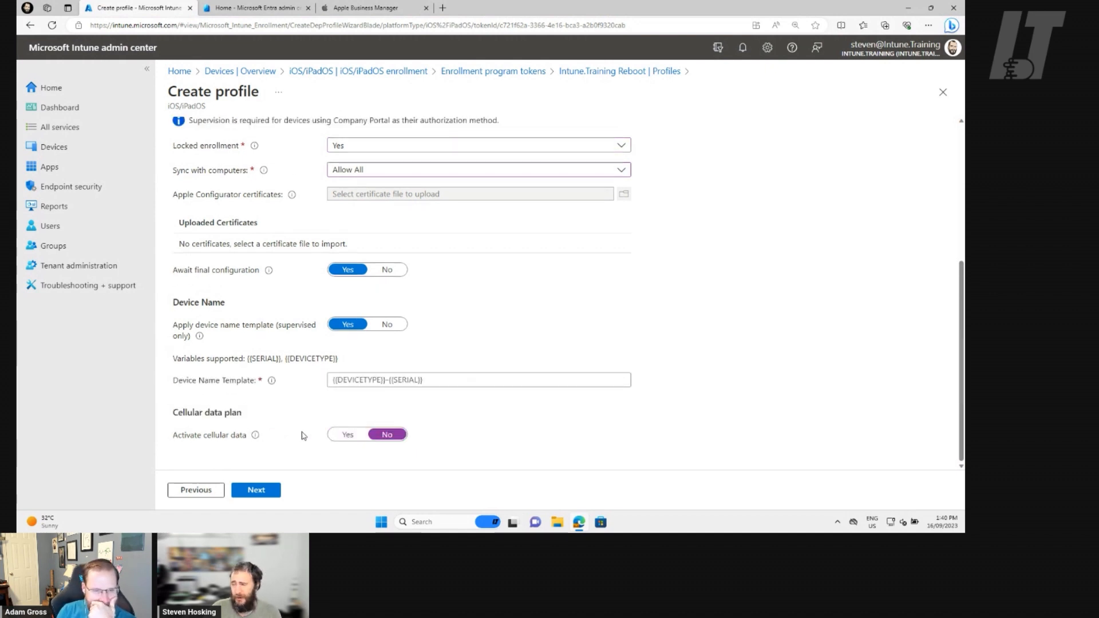
pyautogui.click(268, 493)
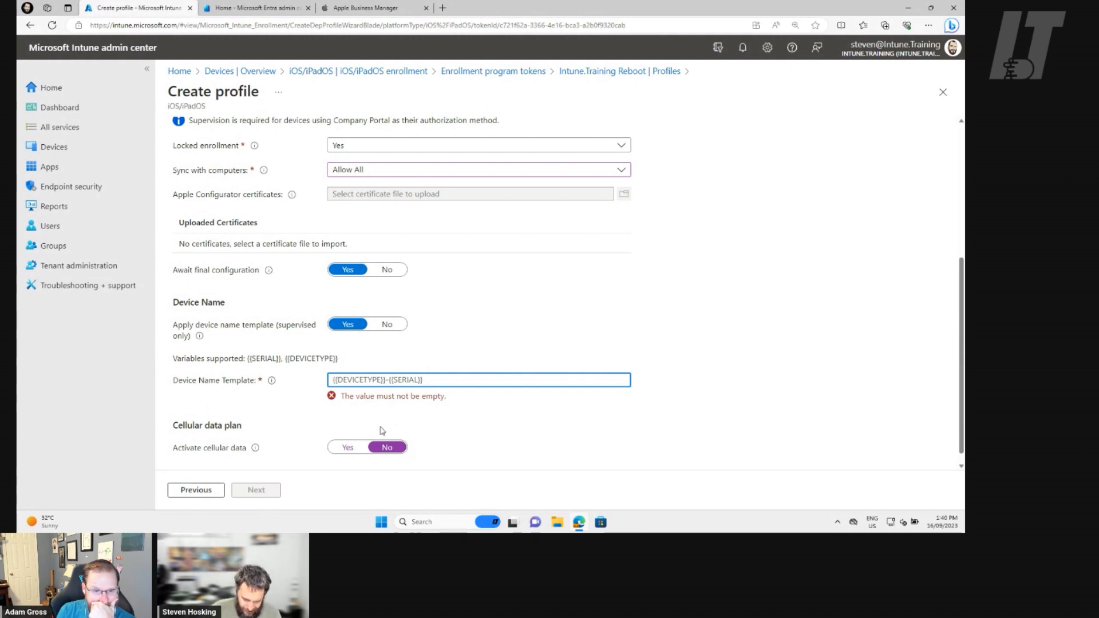
pyautogui.write('{{De')
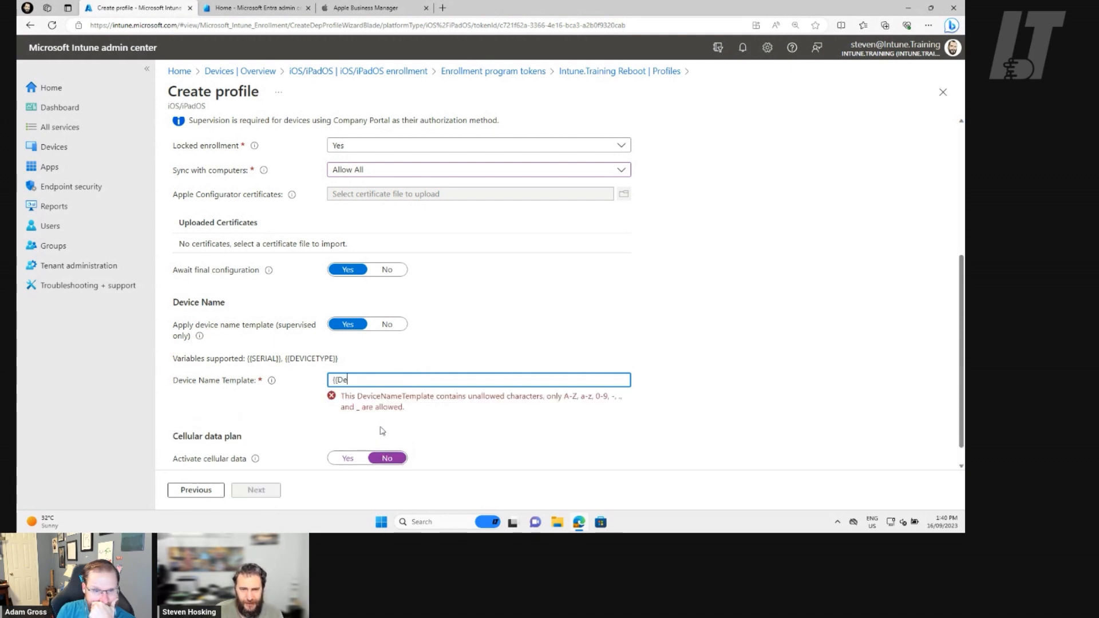
pyautogui.write('vaice')
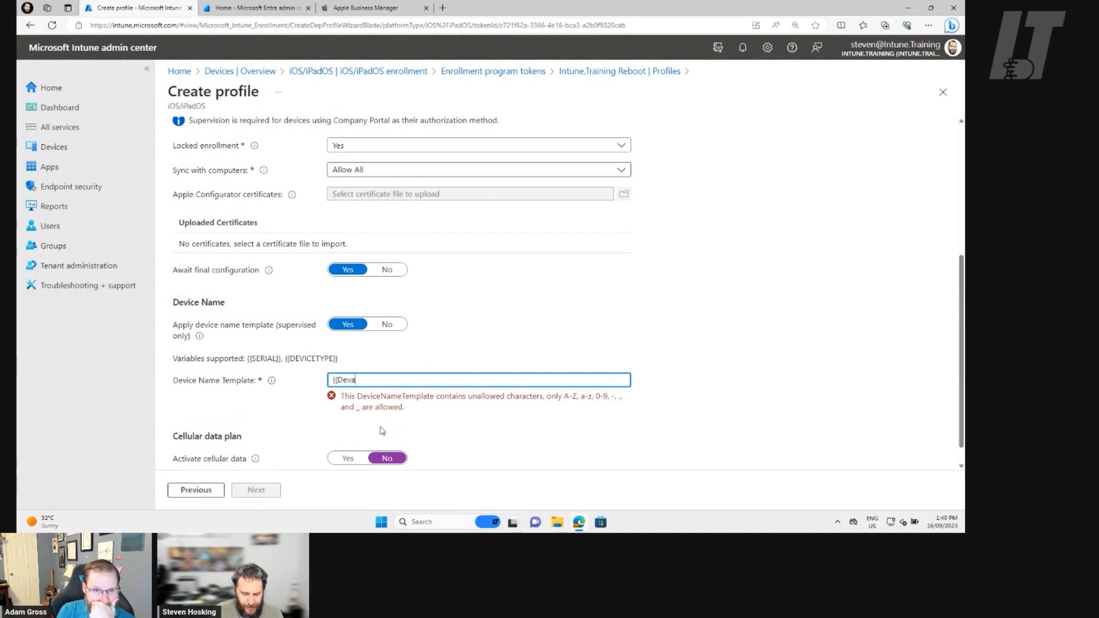
pyautogui.press('BackSpace')
pyautogui.press('BackSpace')
pyautogui.press('BackSpace')
pyautogui.press('BackSpace')
pyautogui.press('BackSpace')
pyautogui.press('BackSpace')
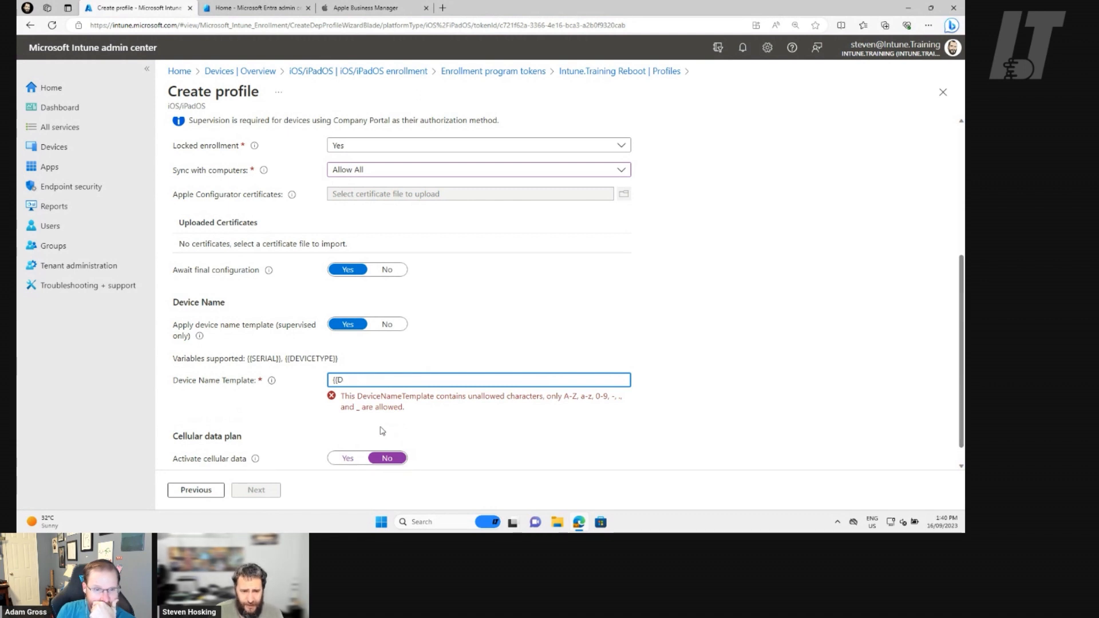
pyautogui.write('Devidce')
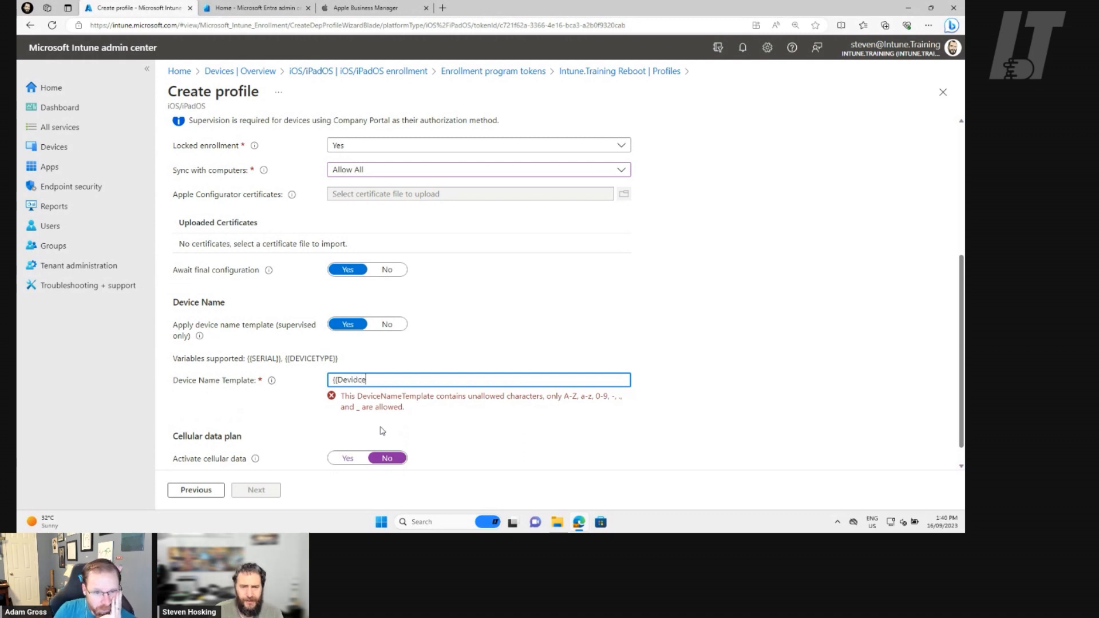
pyautogui.press('BackSpace')
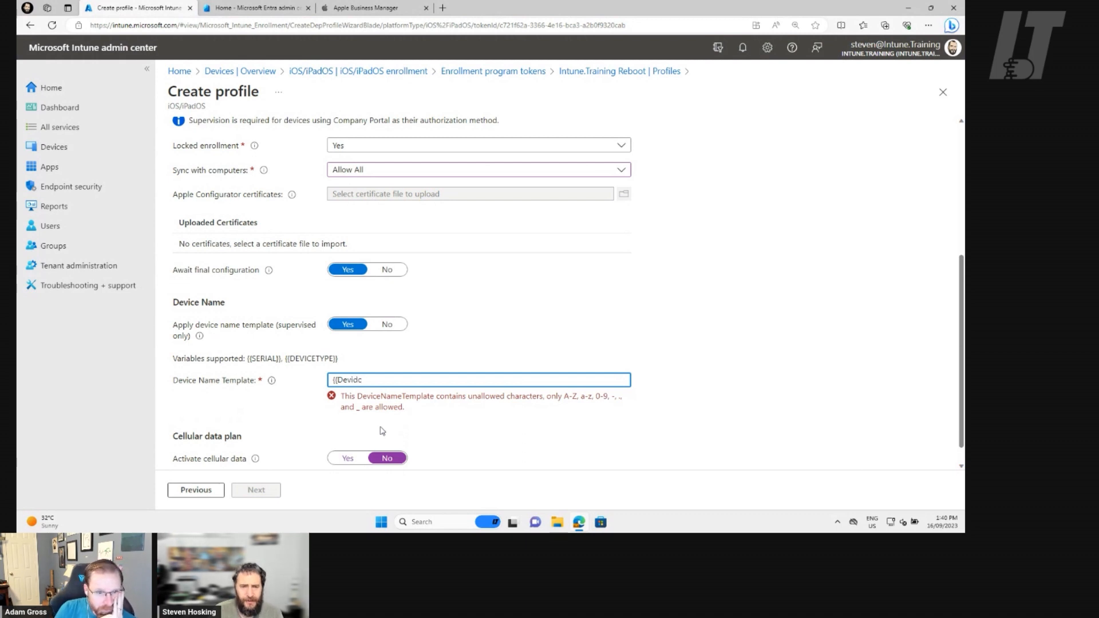
pyautogui.hotkey('ctrl', 'a')
pyautogui.press('BackSpace')
pyautogui.hotkey('ctrl', 'v')
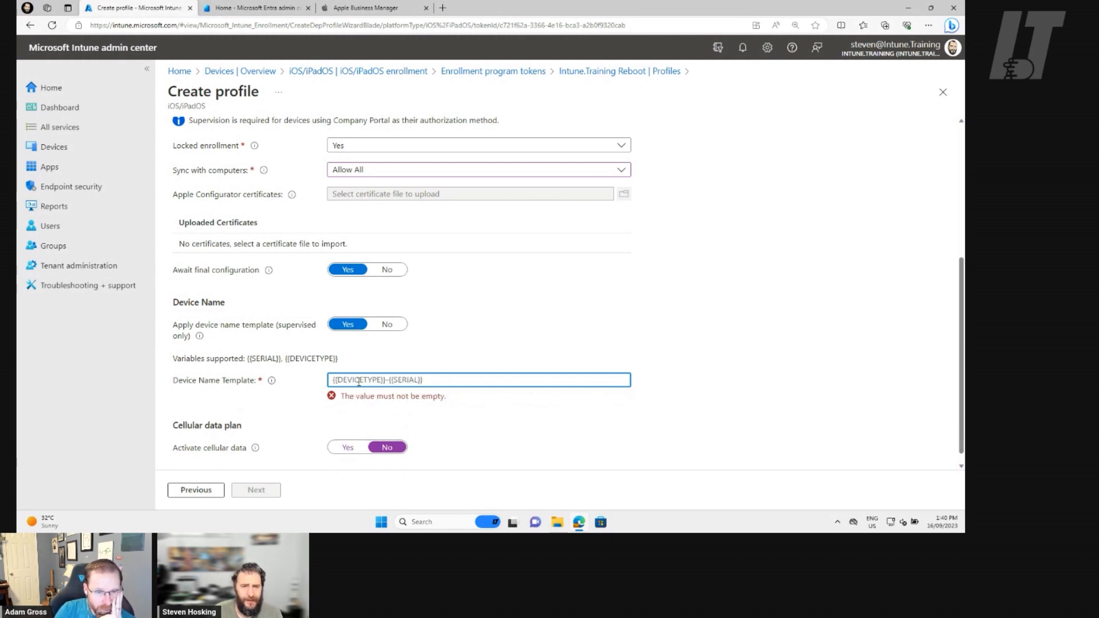
# Set the device name template to {{DEVICETYPE}}-{{SERIAL}} and continue to the Setup Assistant settings.
pyautogui.moveTo(338, 359); pyautogui.dragTo(285, 359)
pyautogui.hotkey('ctrl', 'c')
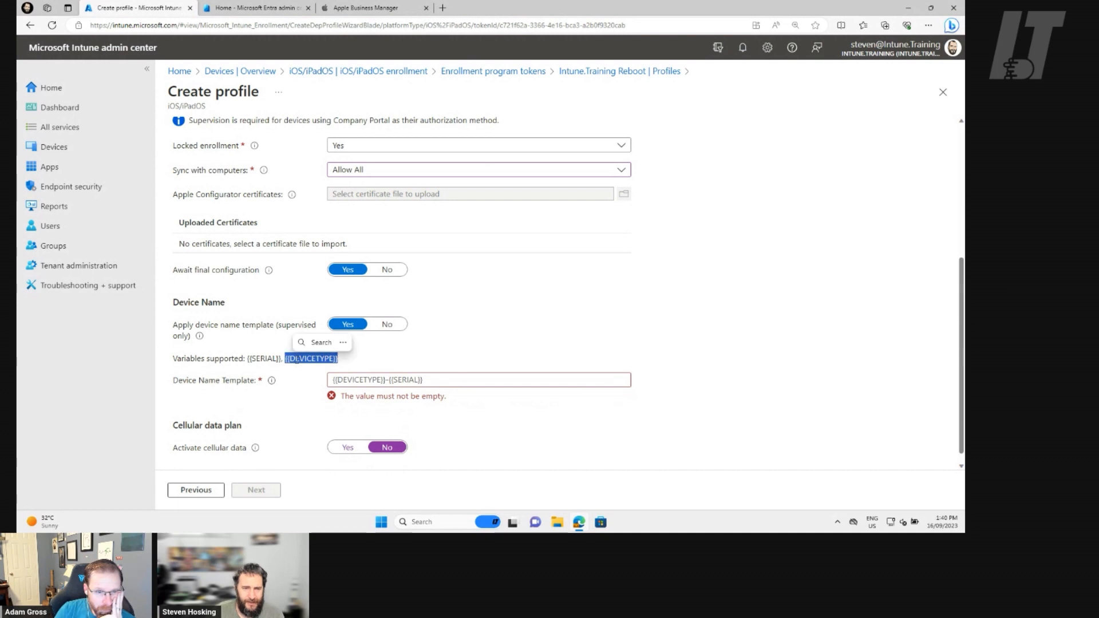
pyautogui.click(398, 382)
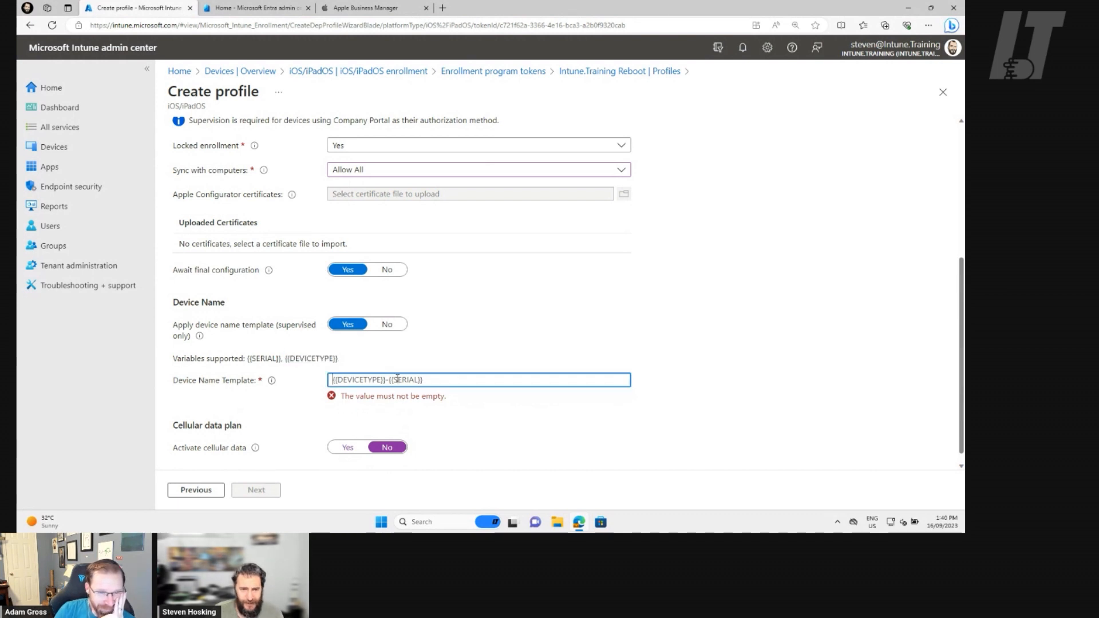
pyautogui.hotkey('ctrl', 'v')
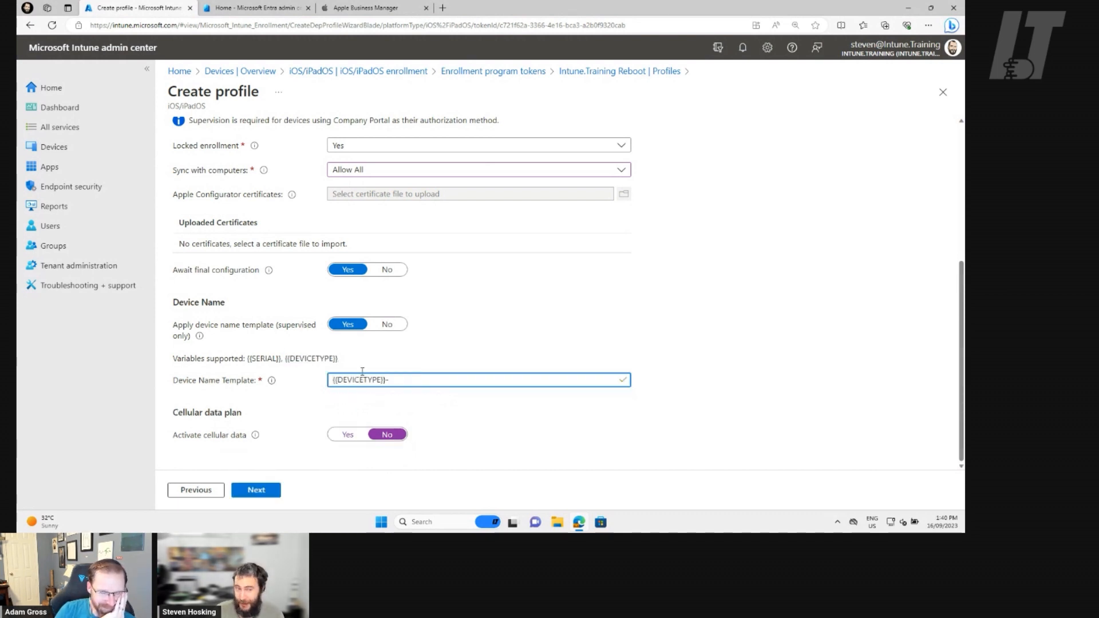
pyautogui.moveTo(245, 359); pyautogui.dragTo(282, 358)
pyautogui.hotkey('ctrl', 'c')
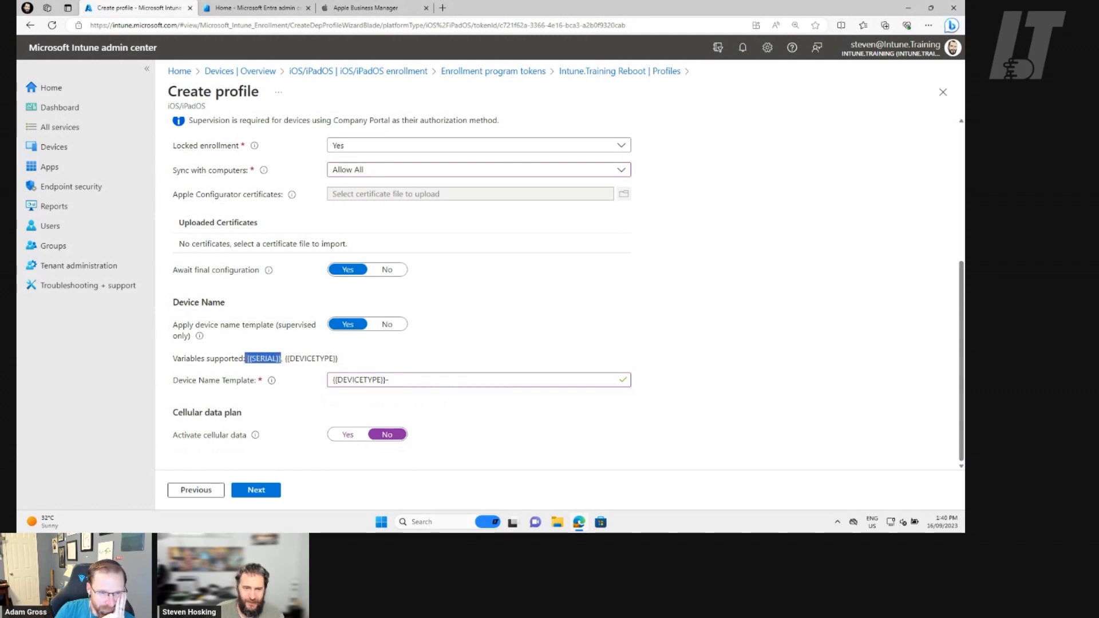
pyautogui.click(451, 382)
pyautogui.hotkey('ctrl', 'v')
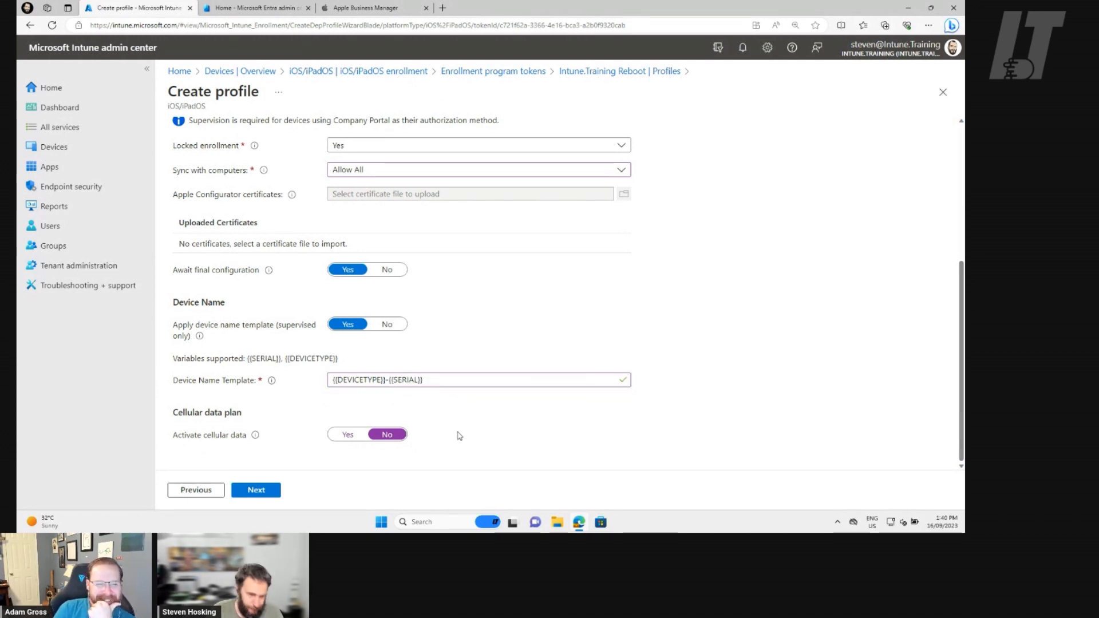
pyautogui.click(266, 496)
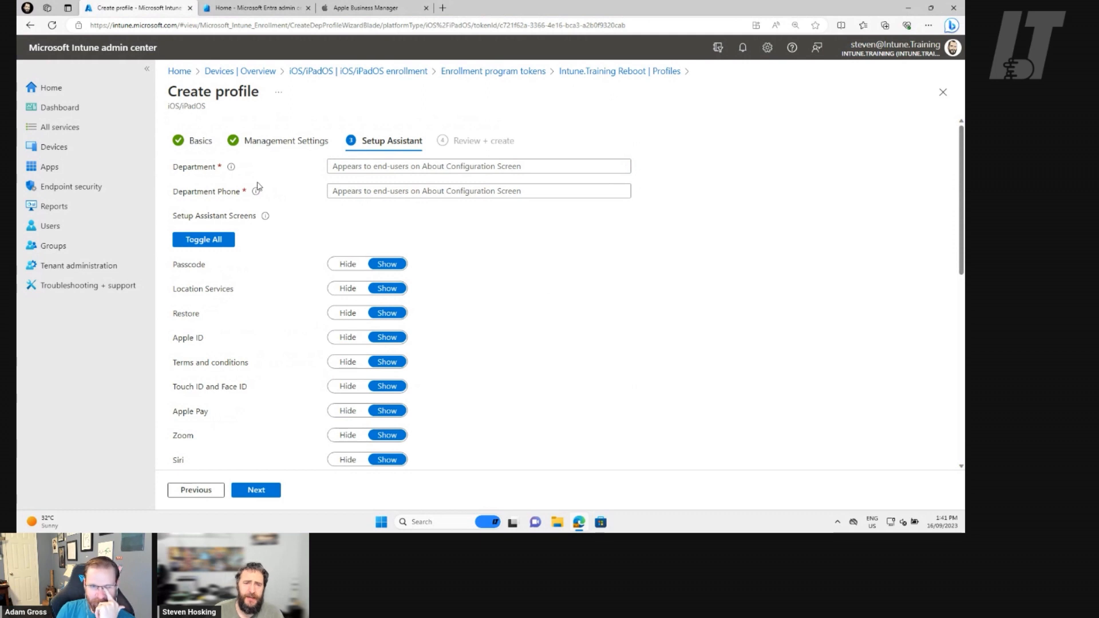
# Enter Exec Team as the department and fill in the department phone number for the About Configuration screen.
pyautogui.moveTo(232, 169)
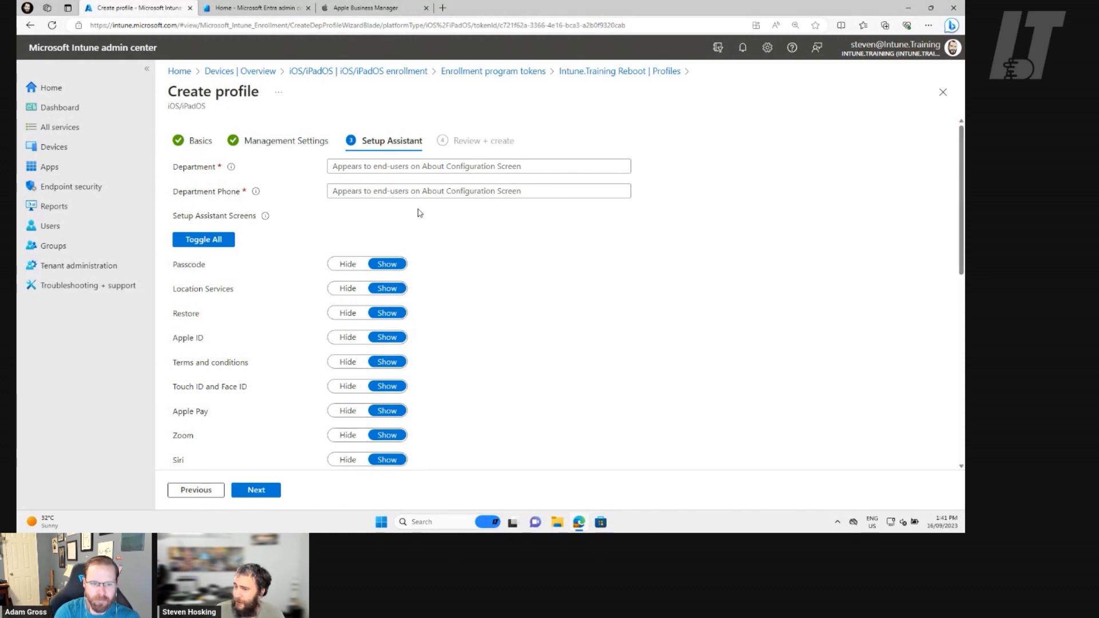
pyautogui.click(393, 167)
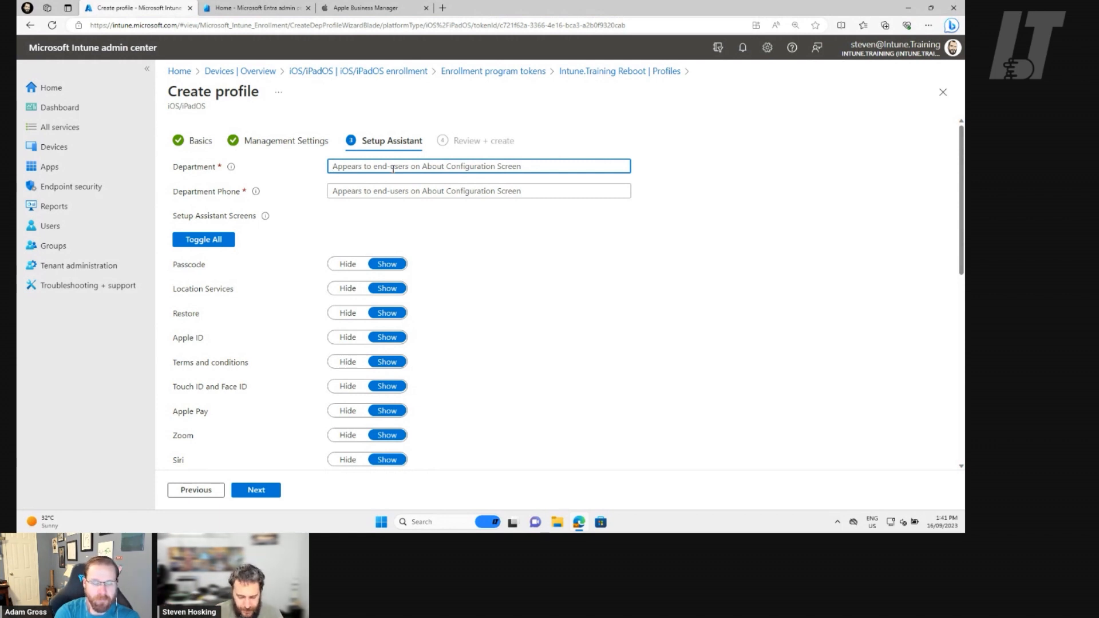
pyautogui.write('Exec ')
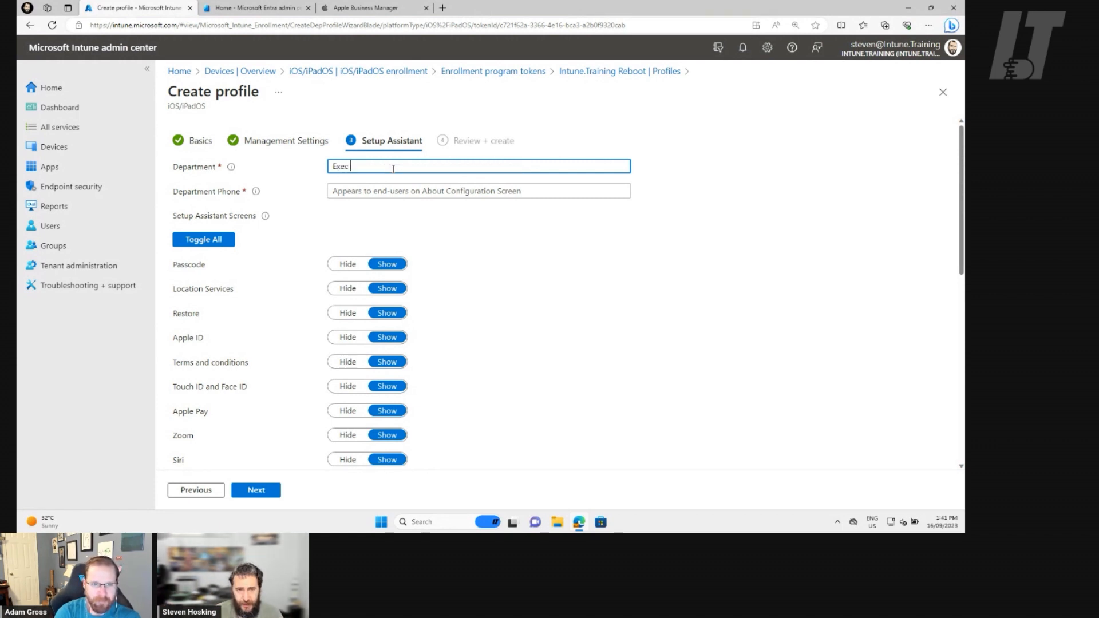
pyautogui.write('Team')
pyautogui.press('Tab')
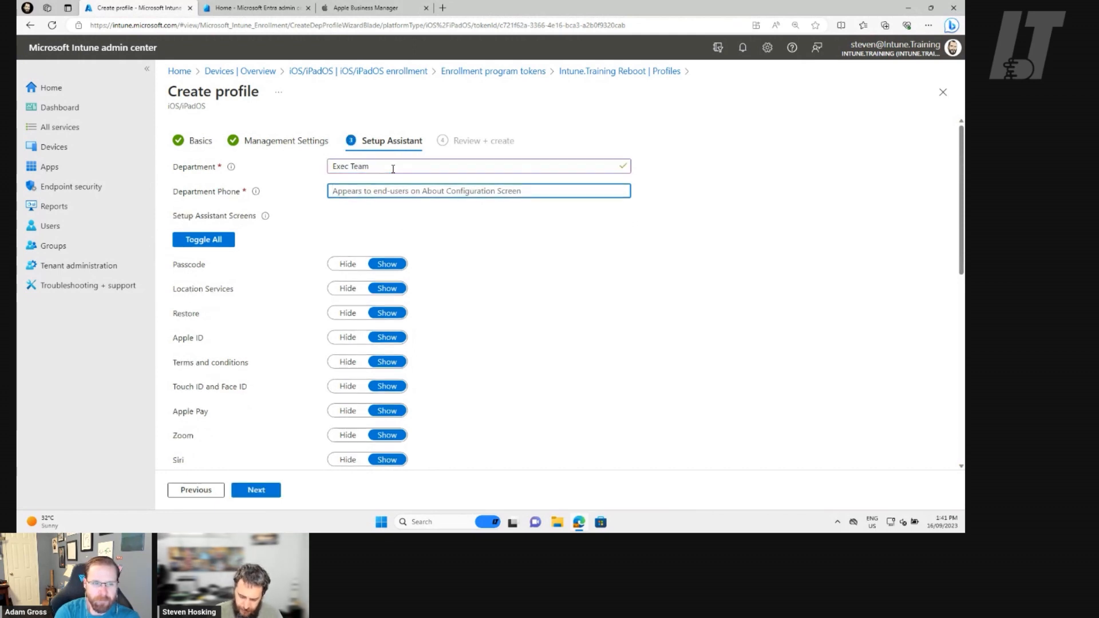
pyautogui.write('55')
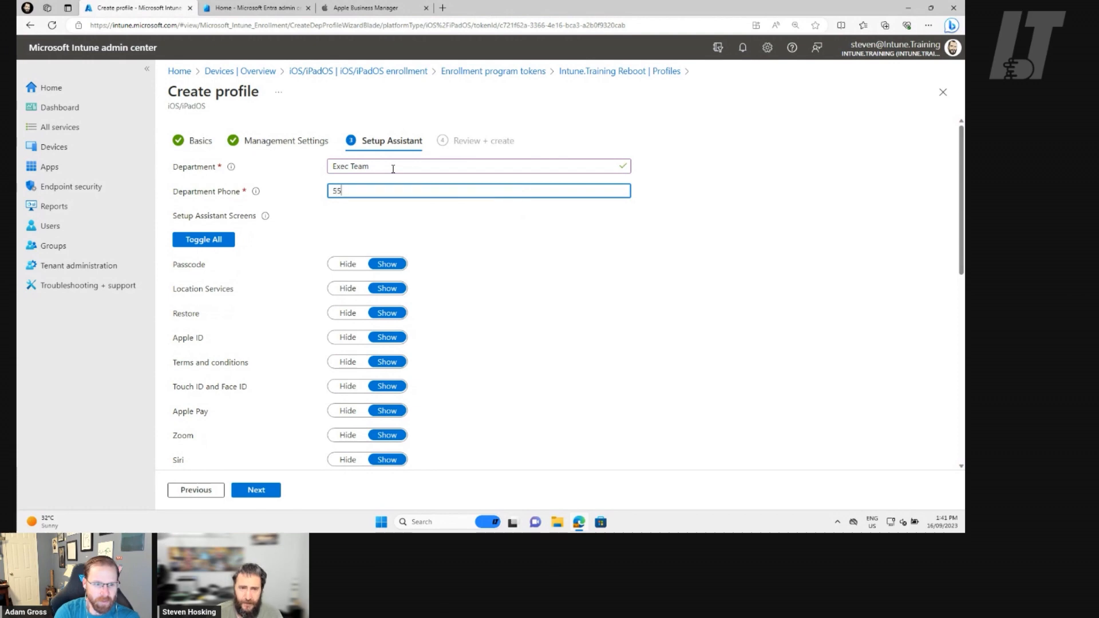
pyautogui.write('58')
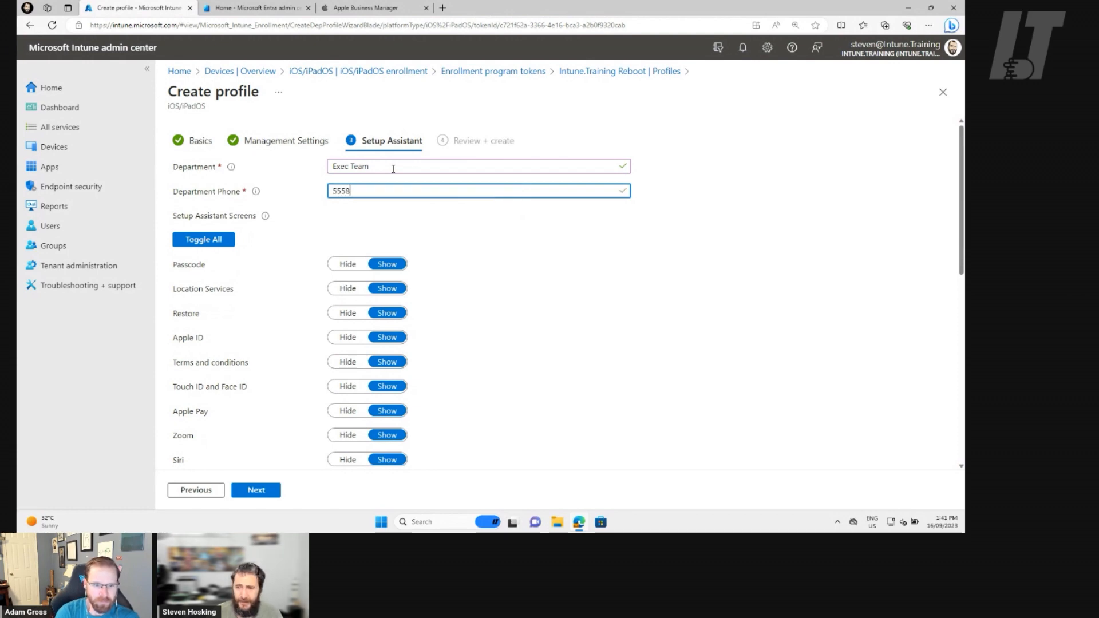
pyautogui.write('67')
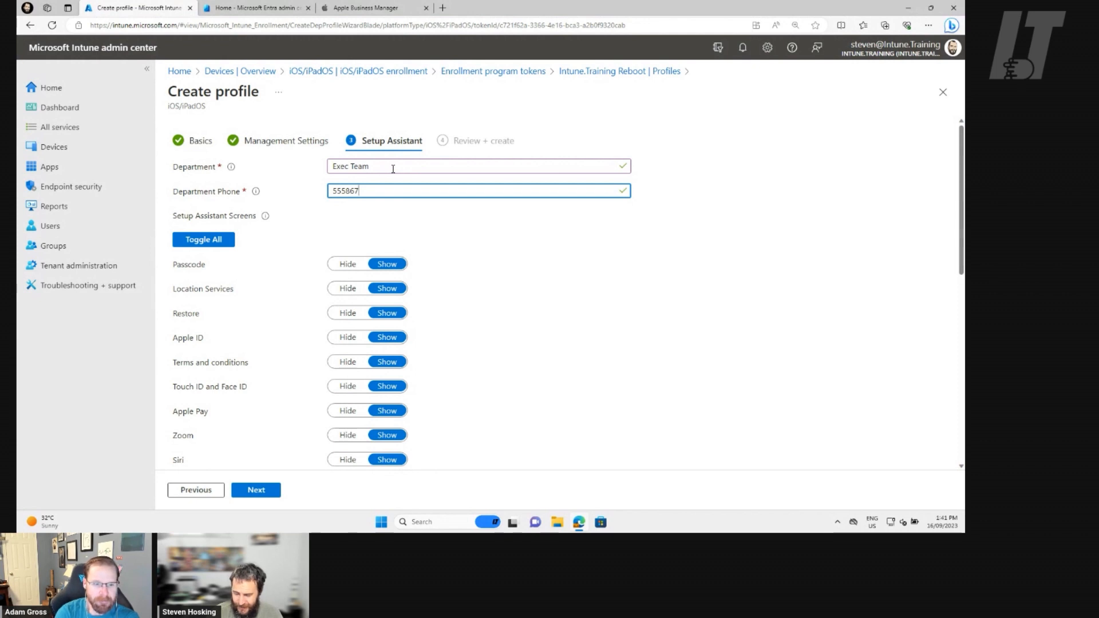
pyautogui.write('5309')
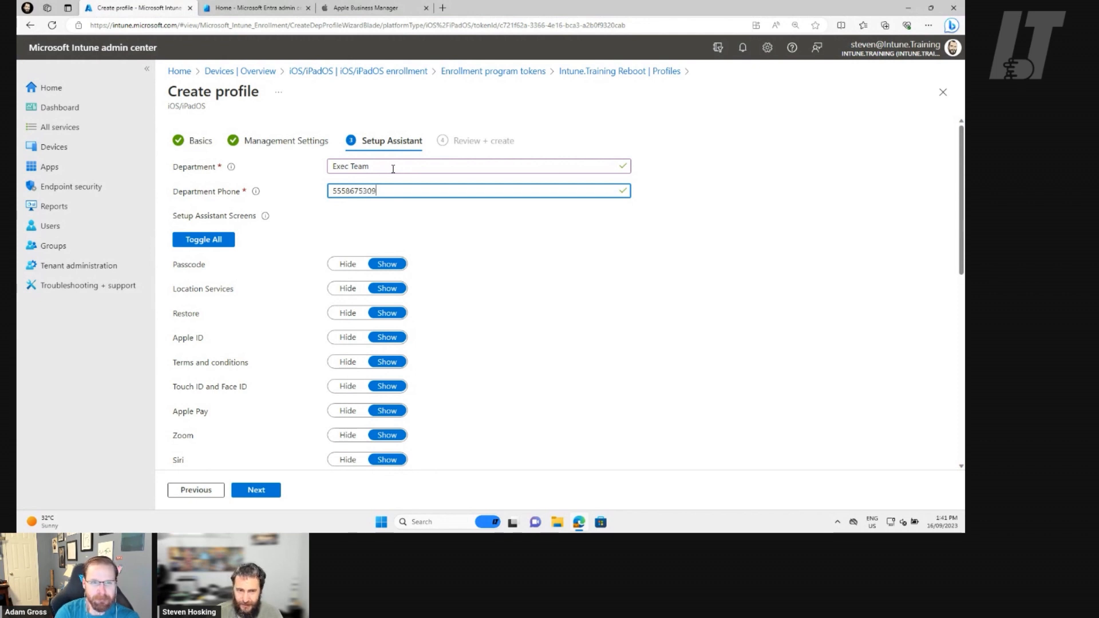
pyautogui.click(485, 222)
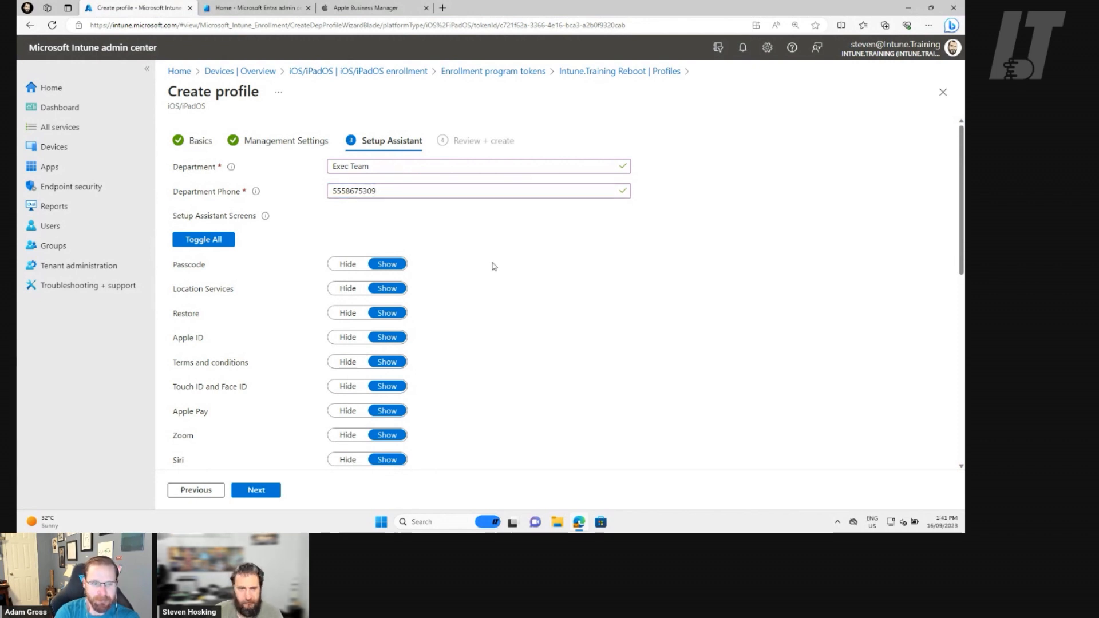
# Hide the Device To Device Migration and Android Migration screens in Setup Assistant.
pyautogui.scroll(-2, 495, 219)
pyautogui.scroll(1, 495, 216)
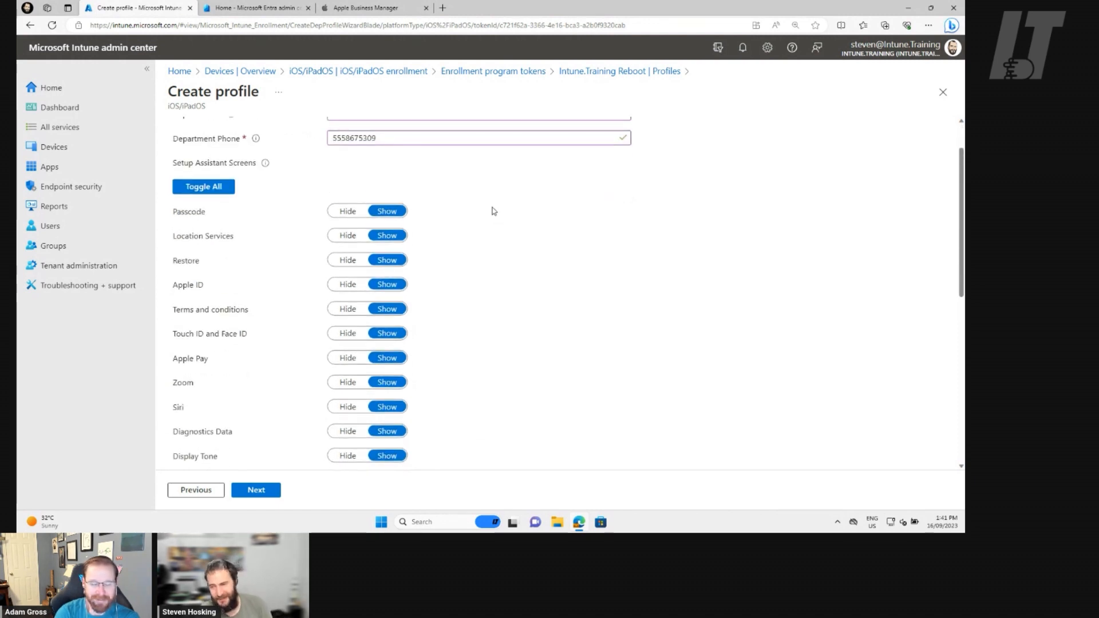
pyautogui.scroll(-6, 494, 211)
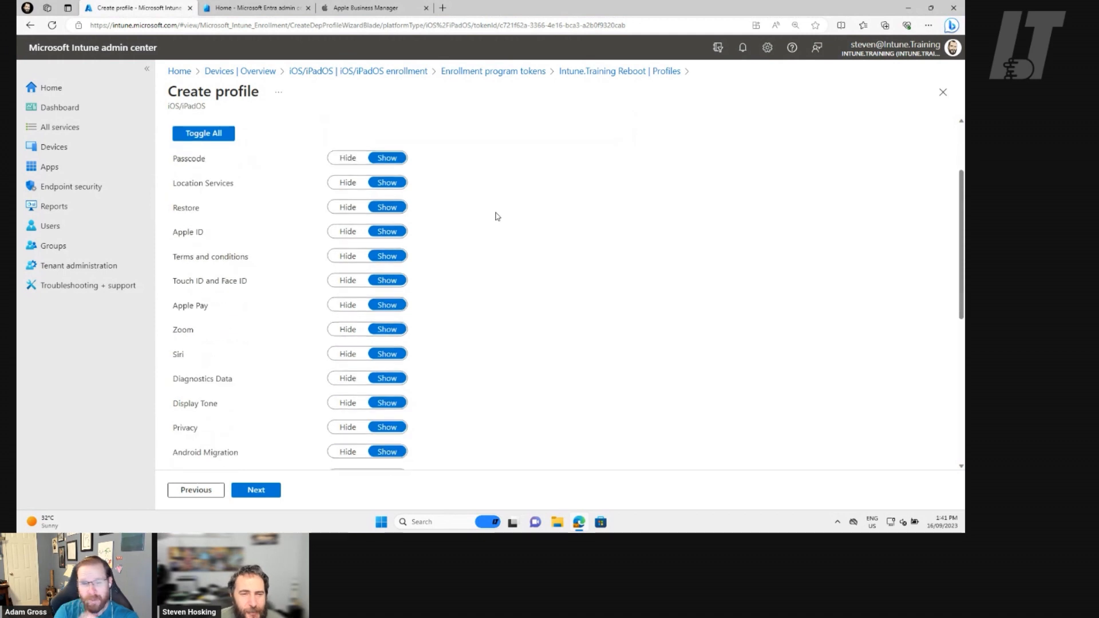
pyautogui.scroll(-1, 507, 235)
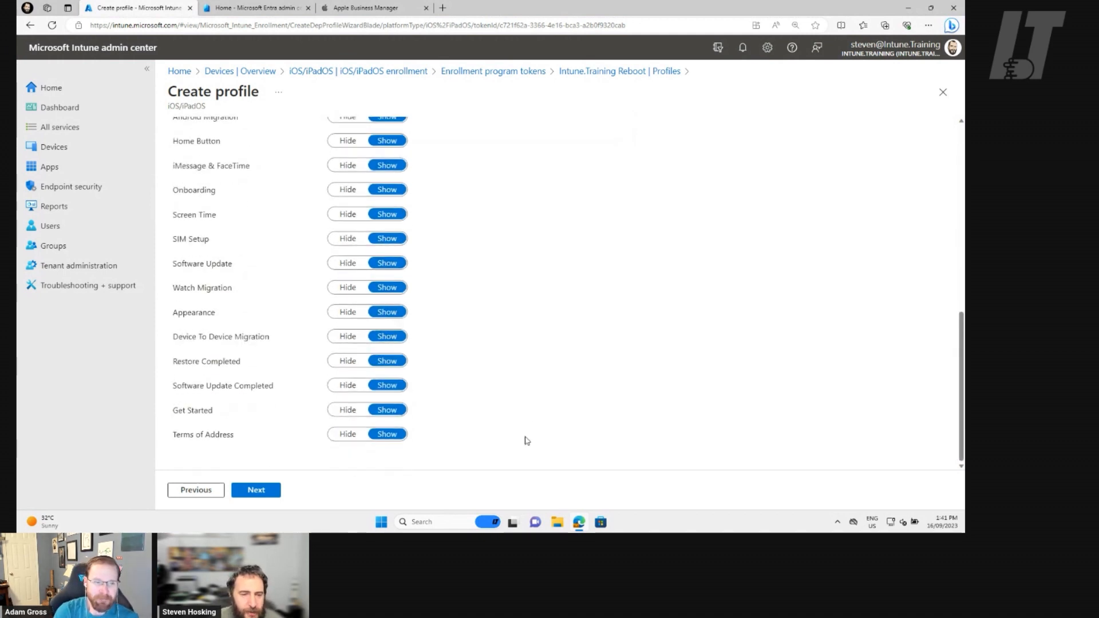
pyautogui.scroll(1, 495, 408)
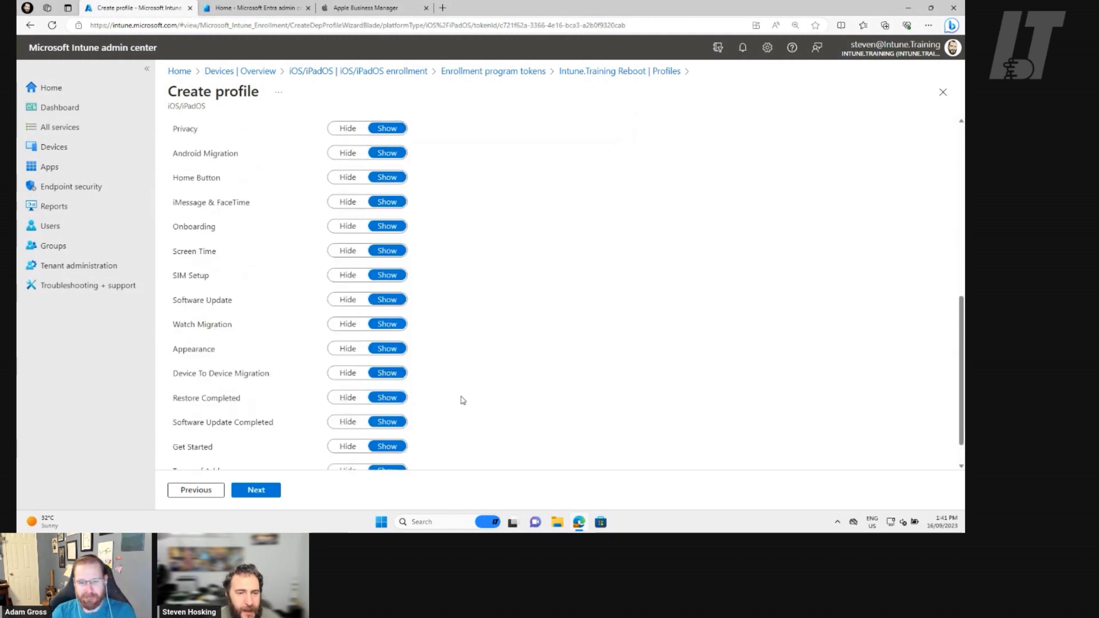
pyautogui.click(349, 392)
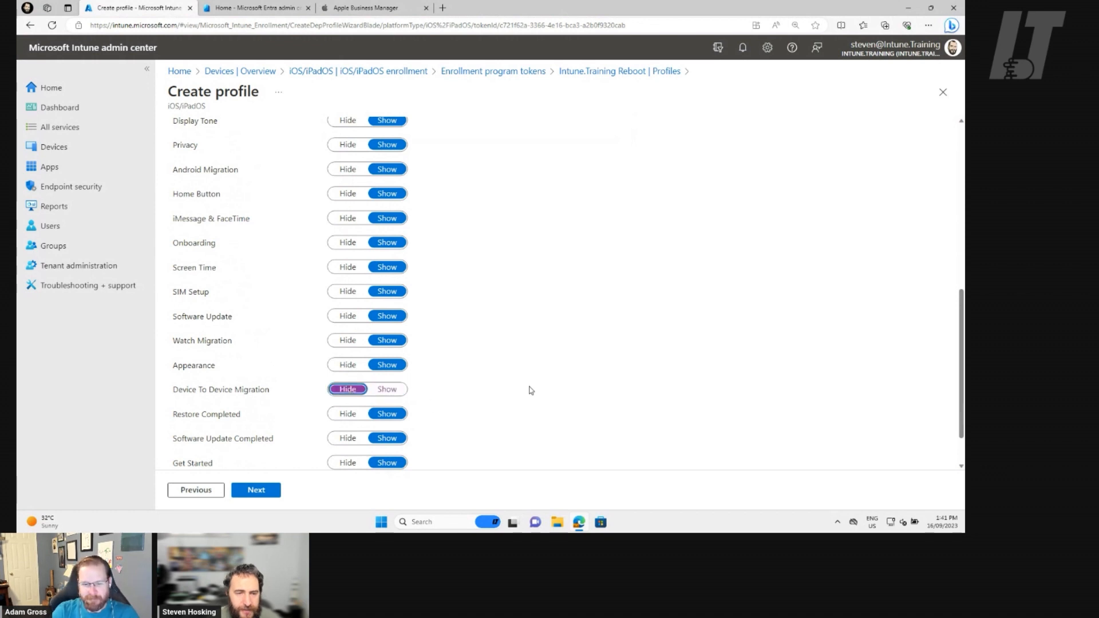
pyautogui.scroll(1, 481, 391)
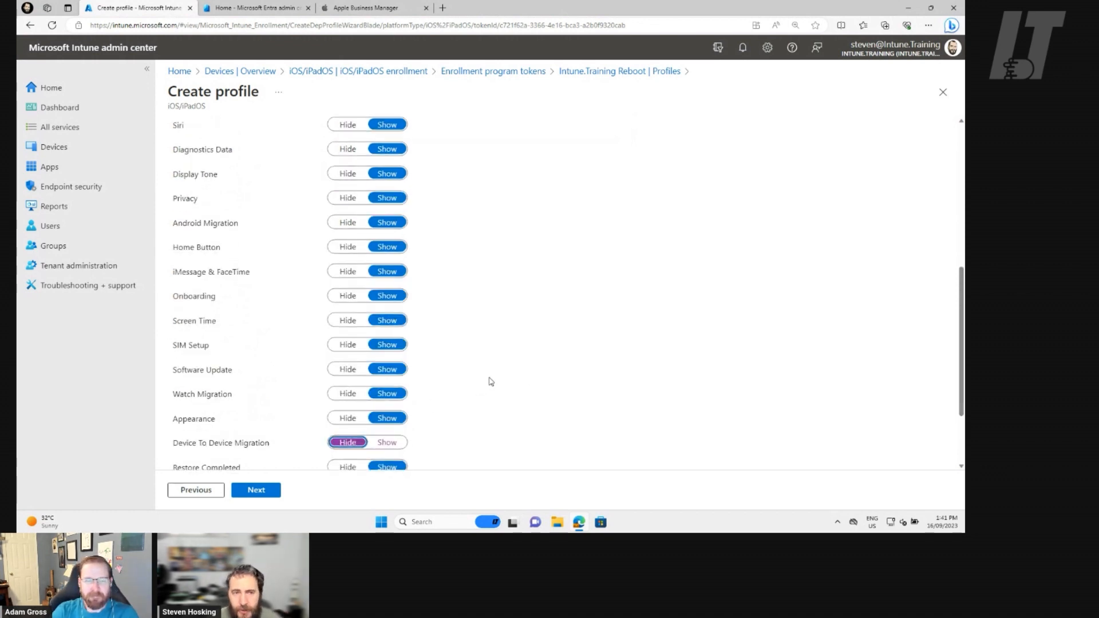
pyautogui.click(348, 228)
# Hide the Restore, Terms and conditions, and Diagnostics Data screens in Setup Assistant.
pyautogui.scroll(1, 512, 250)
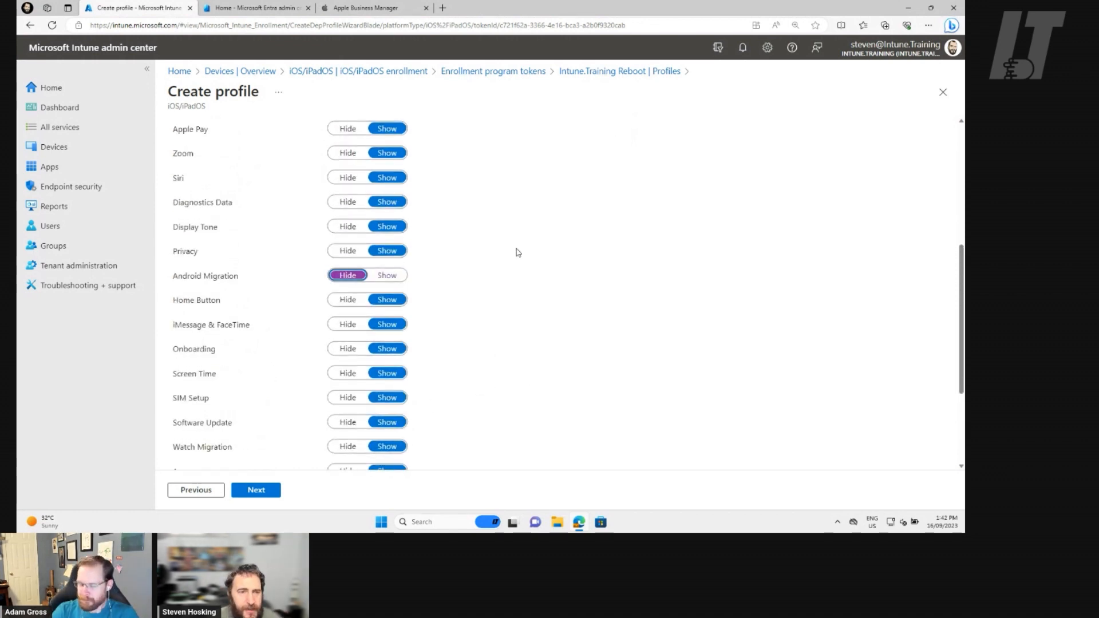
pyautogui.scroll(3, 517, 249)
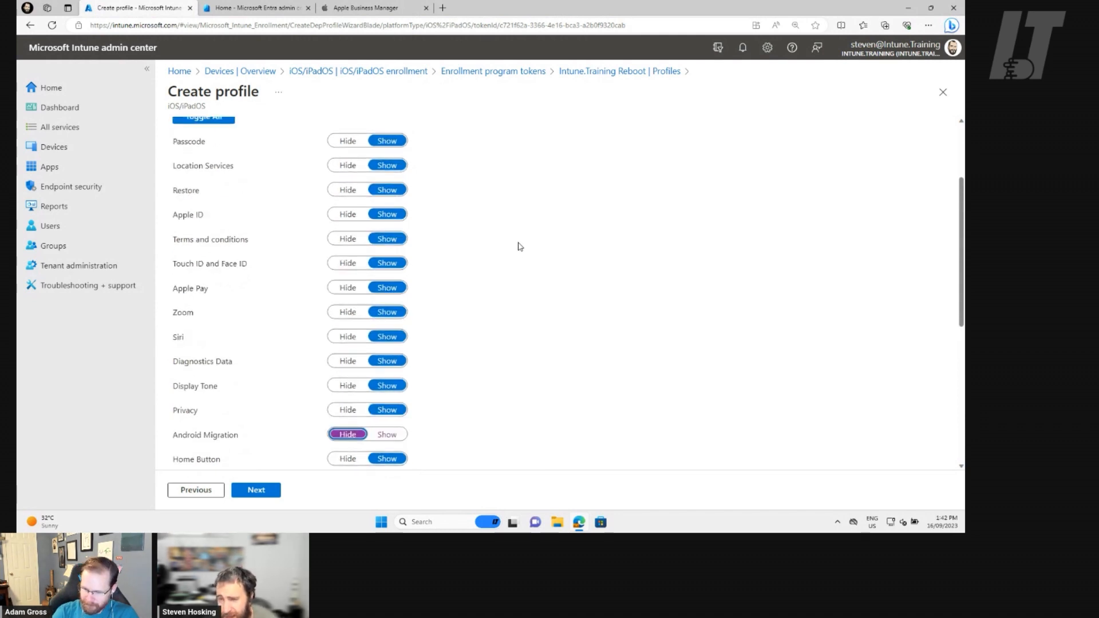
pyautogui.scroll(1, 520, 246)
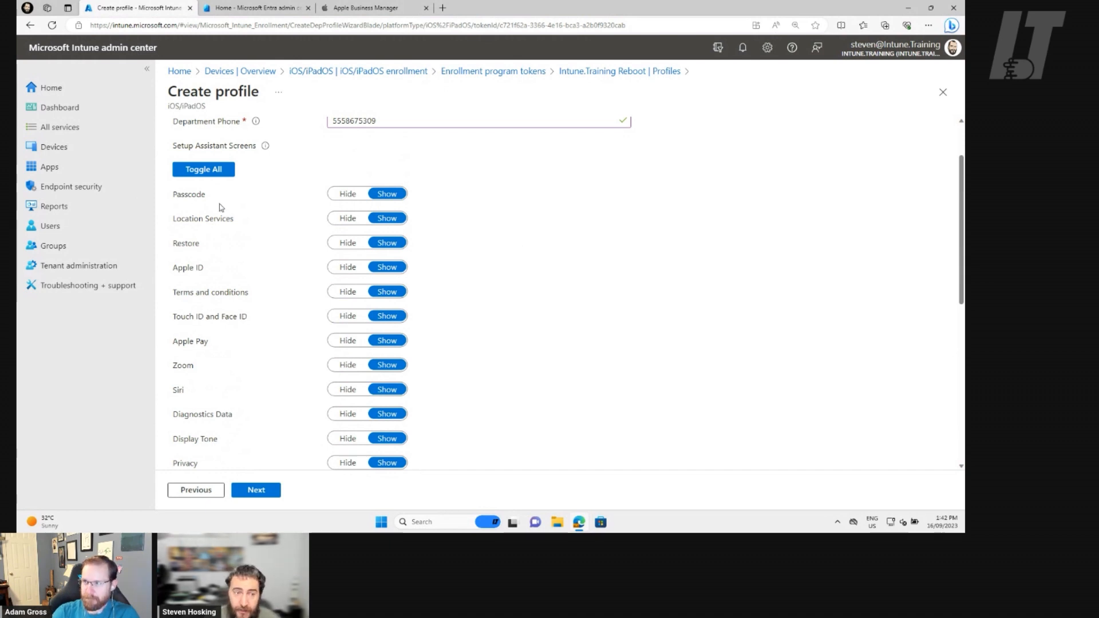
pyautogui.scroll(-1, 343, 205)
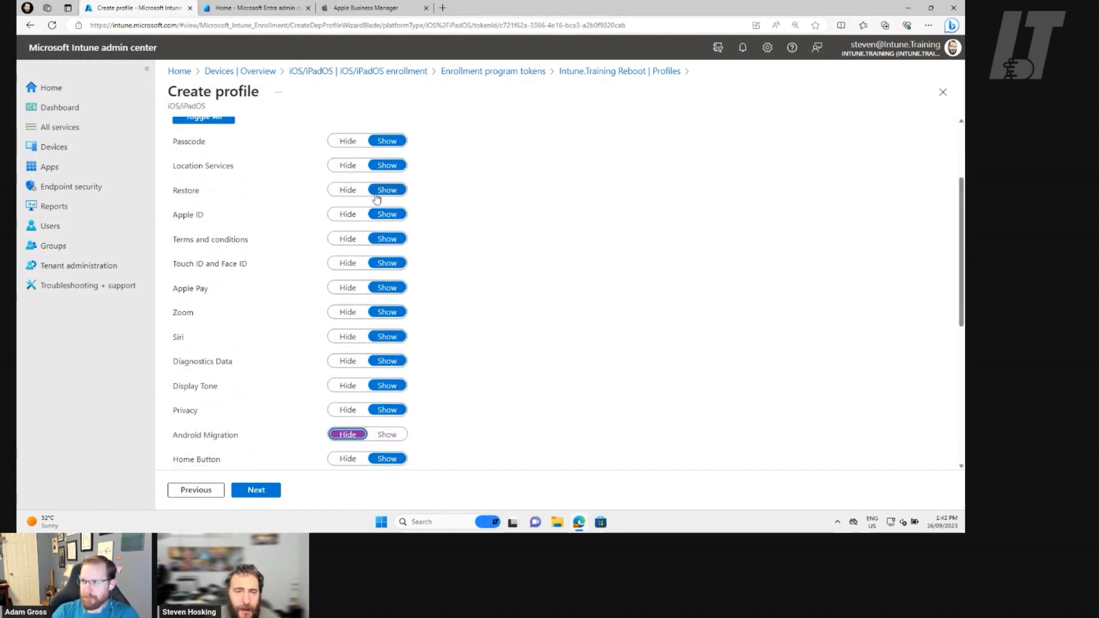
pyautogui.click(347, 190)
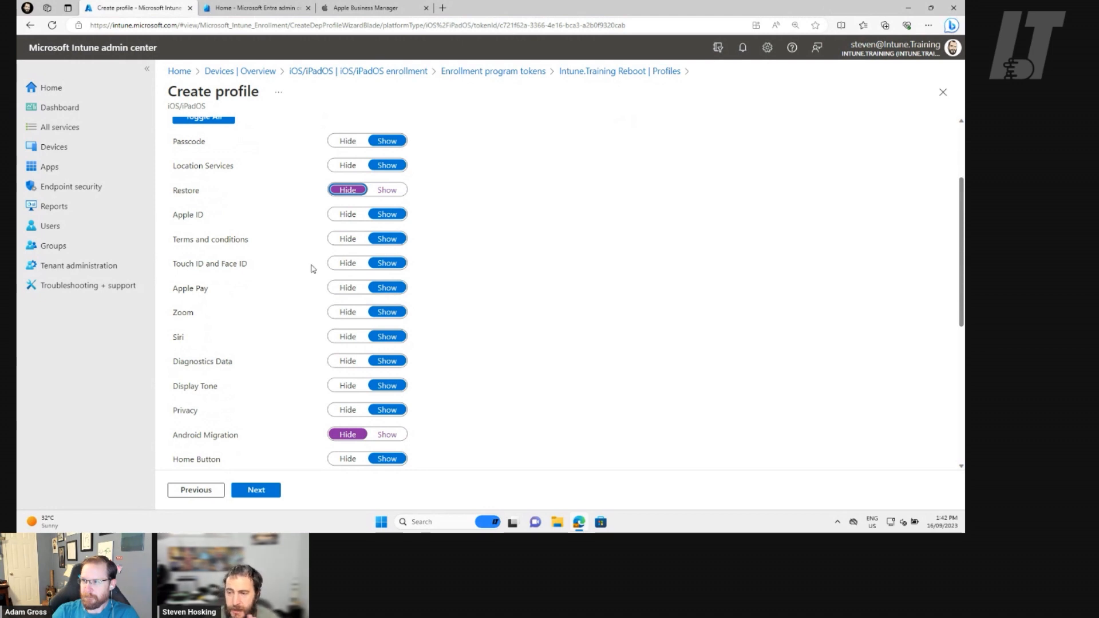
pyautogui.click(344, 243)
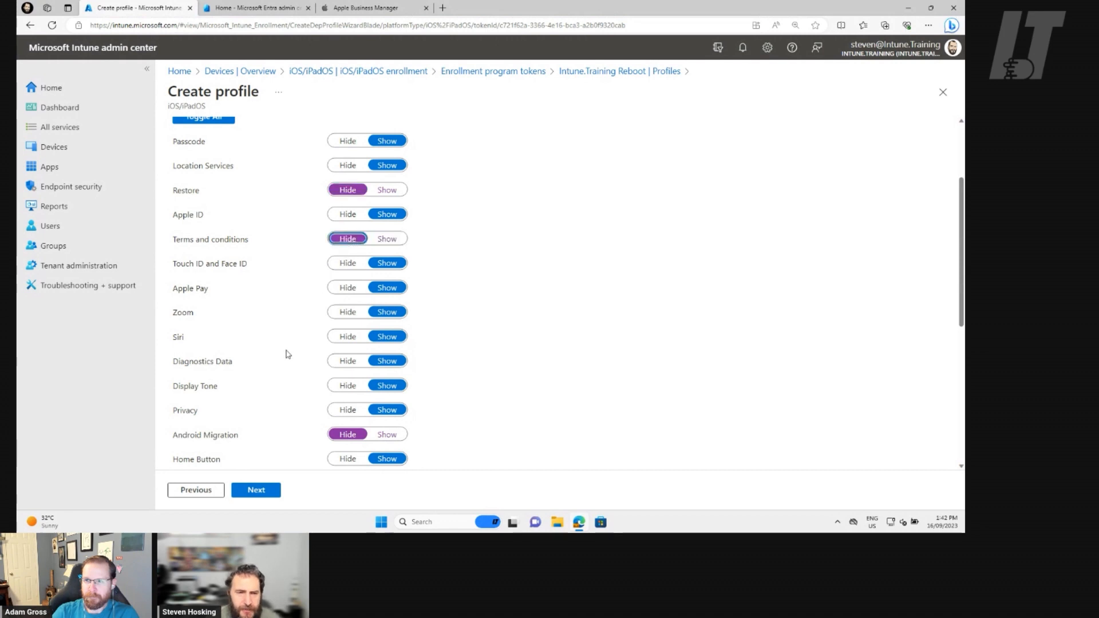
pyautogui.click(350, 361)
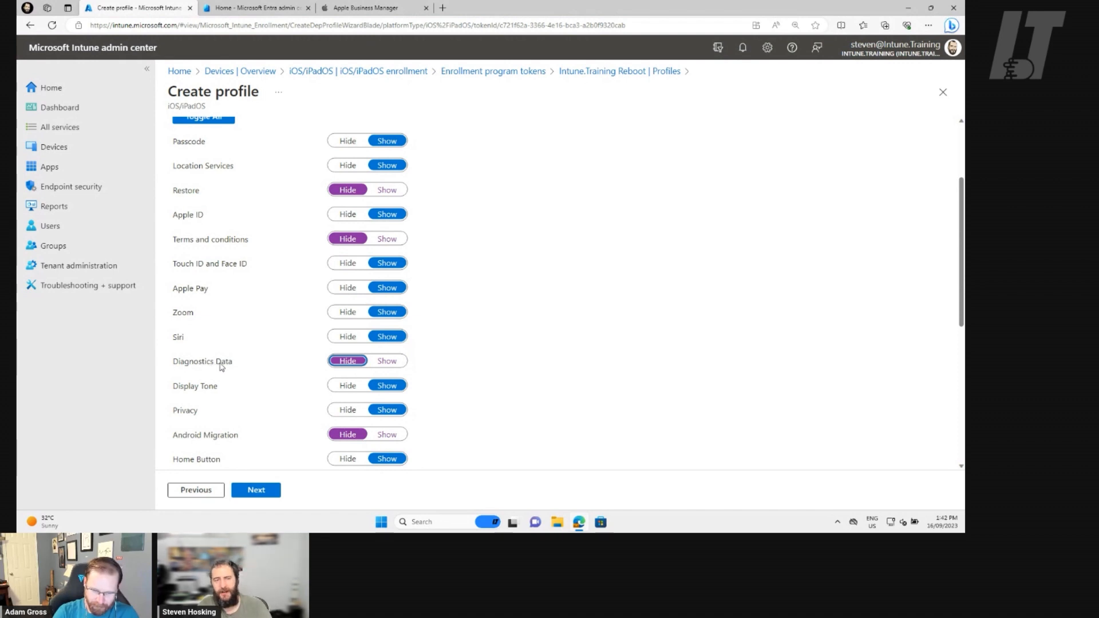
# Hide the Privacy and SIM Setup screens in Setup Assistant.
pyautogui.scroll(-1, 298, 372)
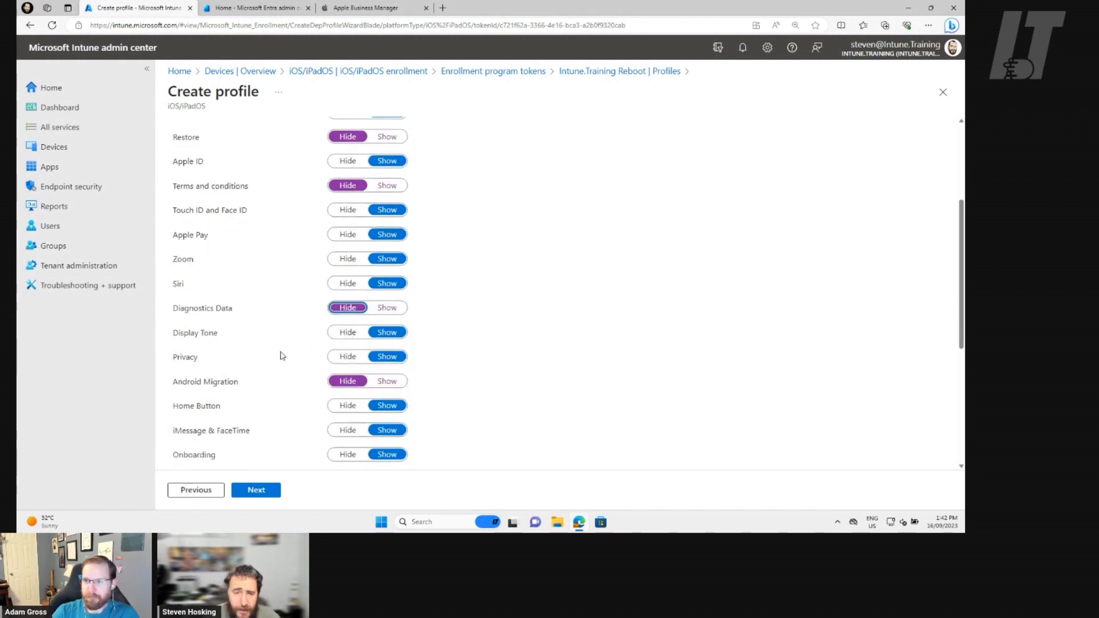
pyautogui.click(344, 359)
pyautogui.scroll(-2, 303, 366)
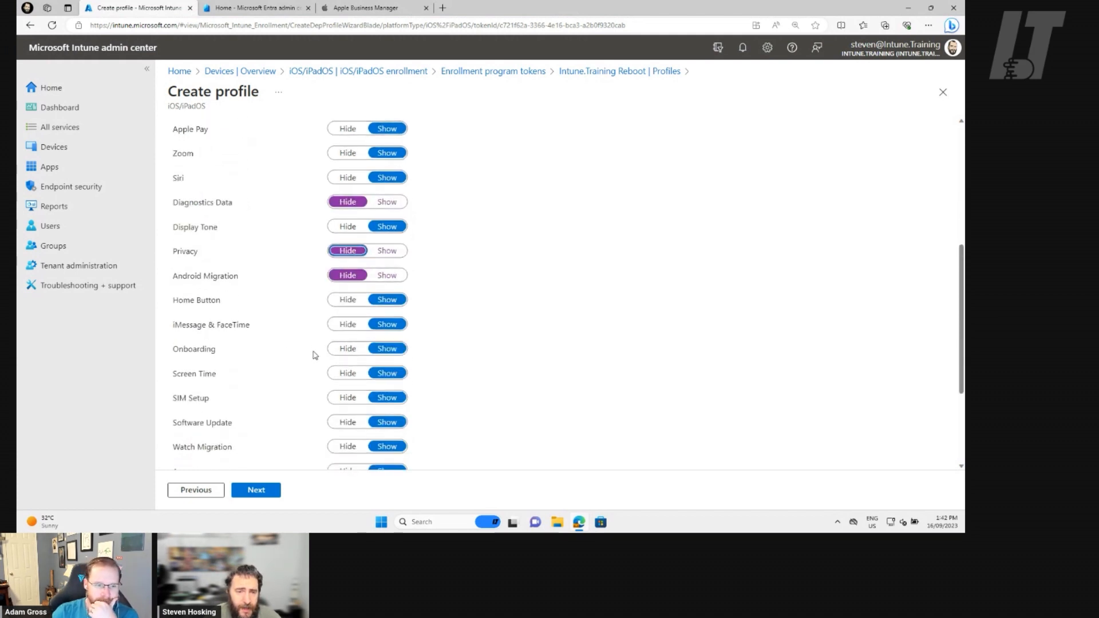
pyautogui.scroll(-1, 306, 385)
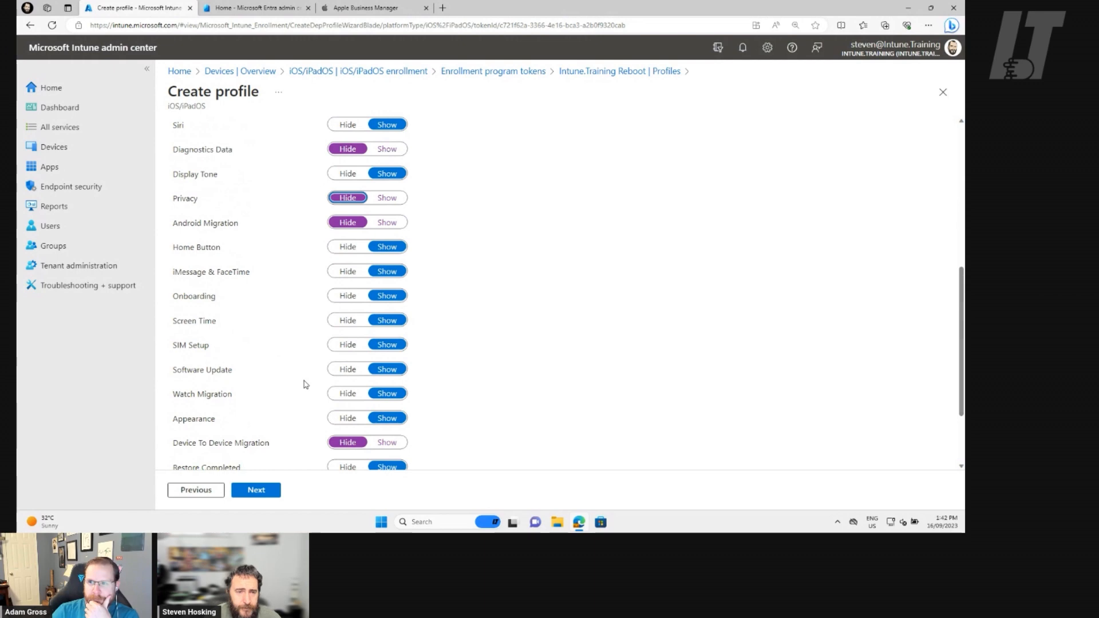
pyautogui.scroll(-1, 304, 384)
pyautogui.click(350, 291)
# Hide the Appearance, Get Started, Terms of Address and Restore Completed screens in Setup Assistant.
pyautogui.scroll(-1, 467, 335)
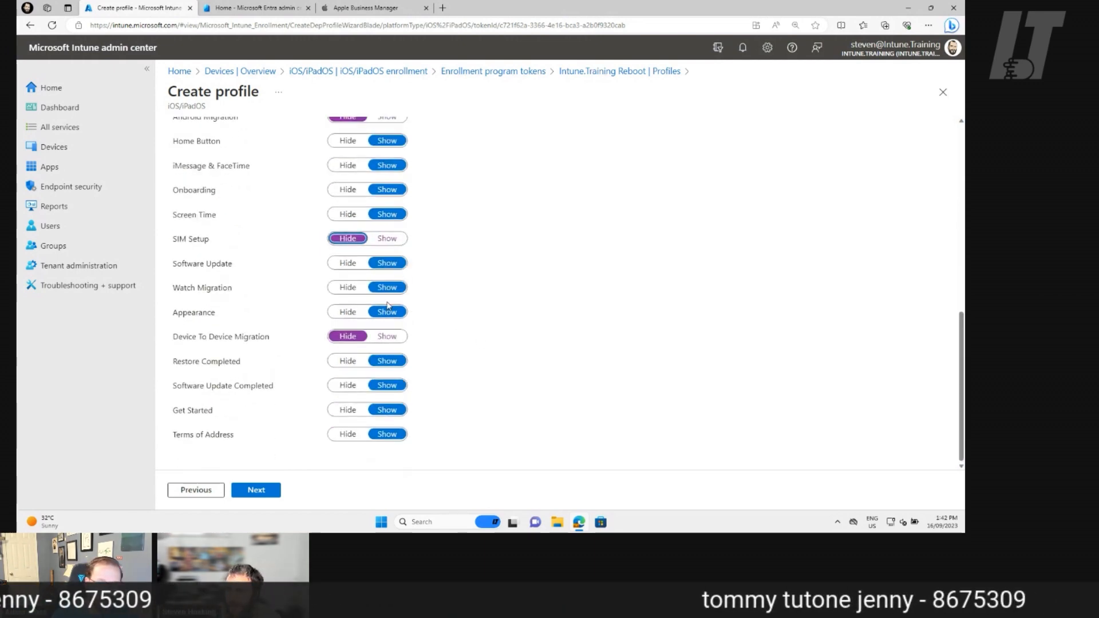
pyautogui.click(347, 312)
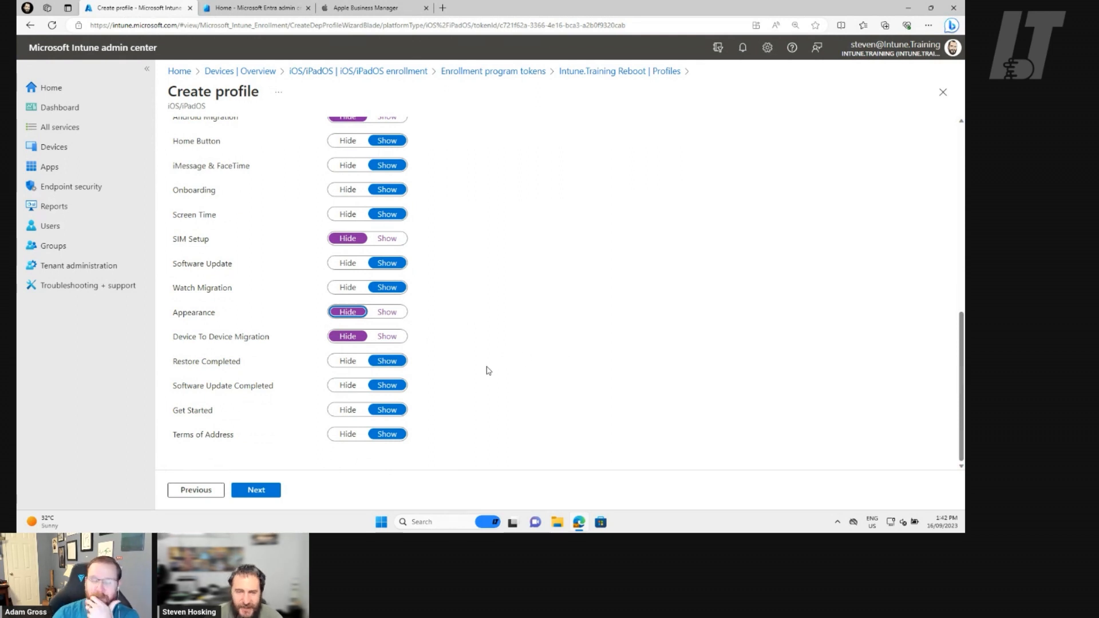
pyautogui.click(347, 410)
pyautogui.click(347, 434)
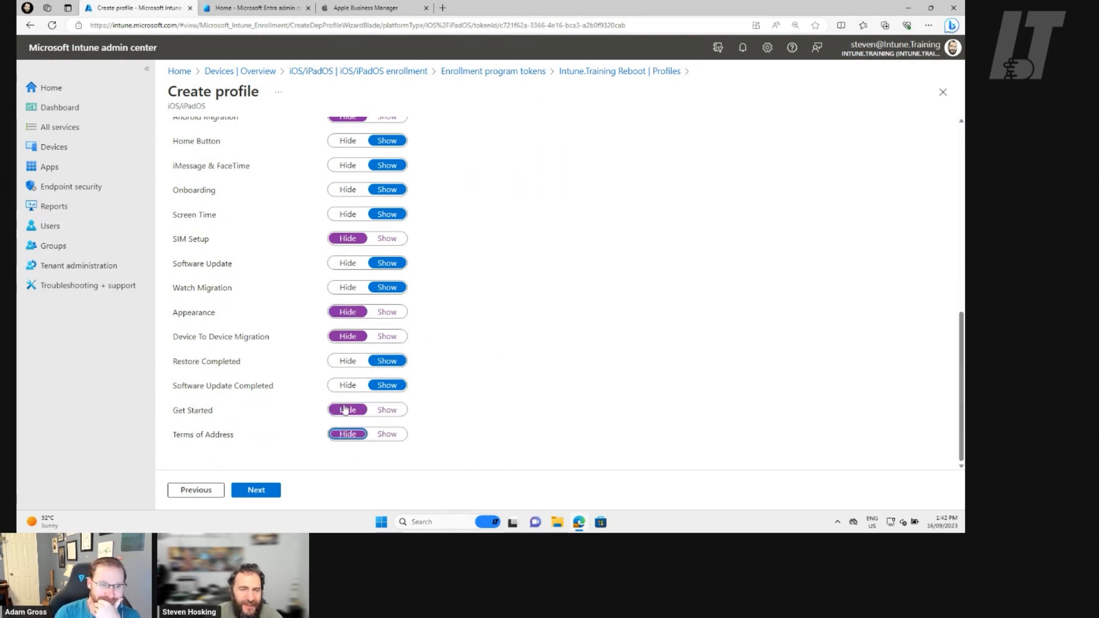
pyautogui.click(339, 360)
# Review the Setup Assistant choices and the profile summary, and create the iOS/iPadOS enrollment profile.
pyautogui.scroll(10, 297, 373)
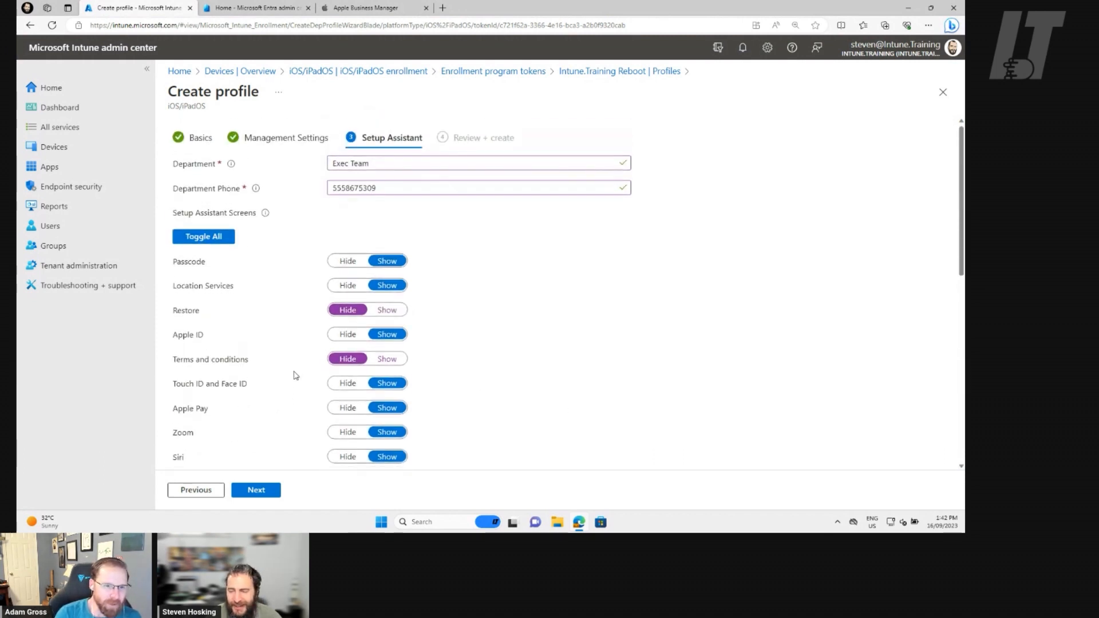
pyautogui.scroll(-10, 297, 373)
pyautogui.scroll(10, 295, 375)
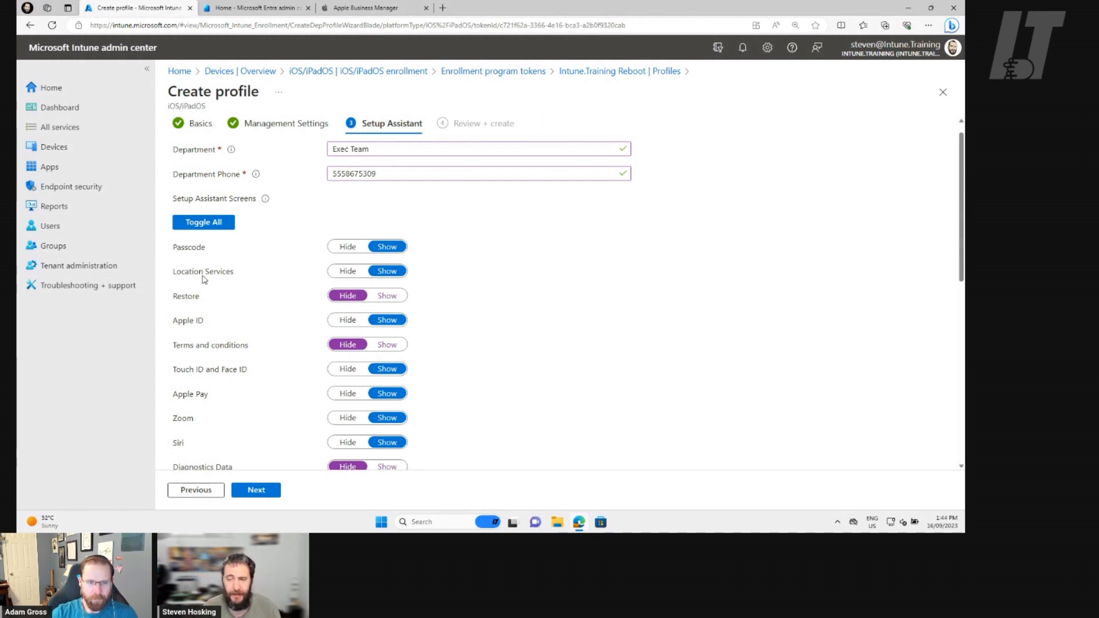
pyautogui.scroll(-2, 278, 400)
pyautogui.scroll(-4, 277, 397)
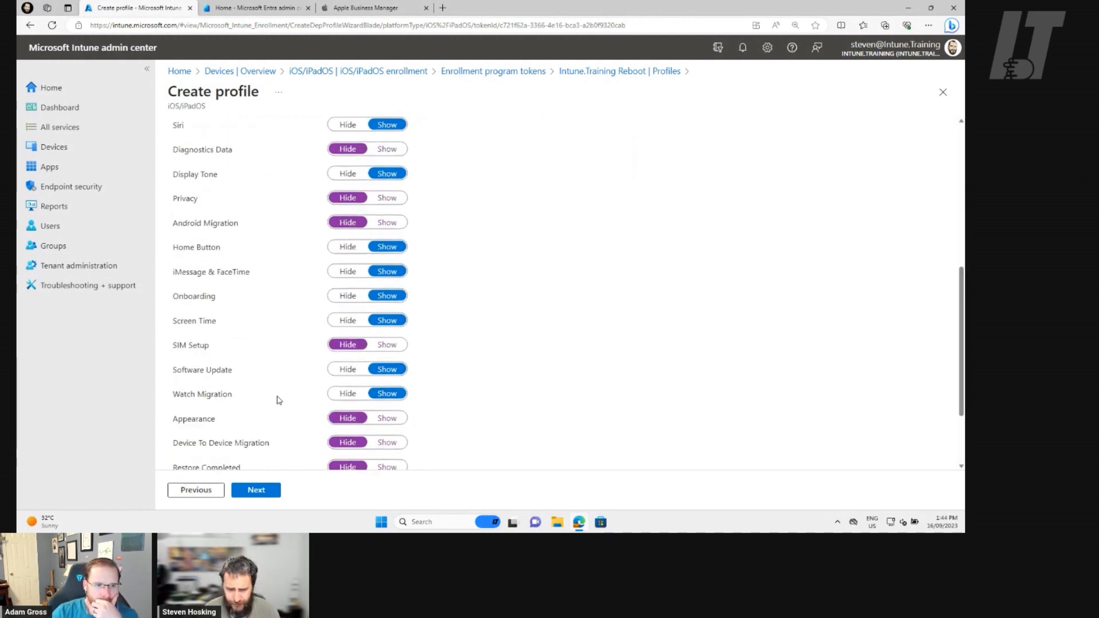
pyautogui.scroll(6, 287, 307)
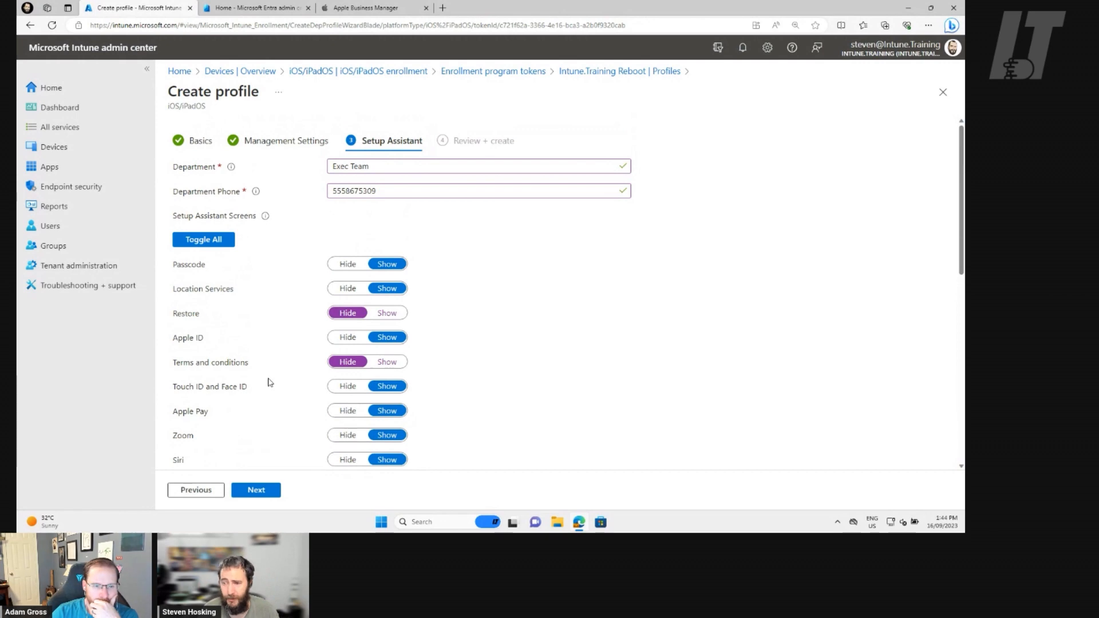
pyautogui.click(257, 491)
pyautogui.scroll(-3, 511, 321)
pyautogui.scroll(-5, 507, 326)
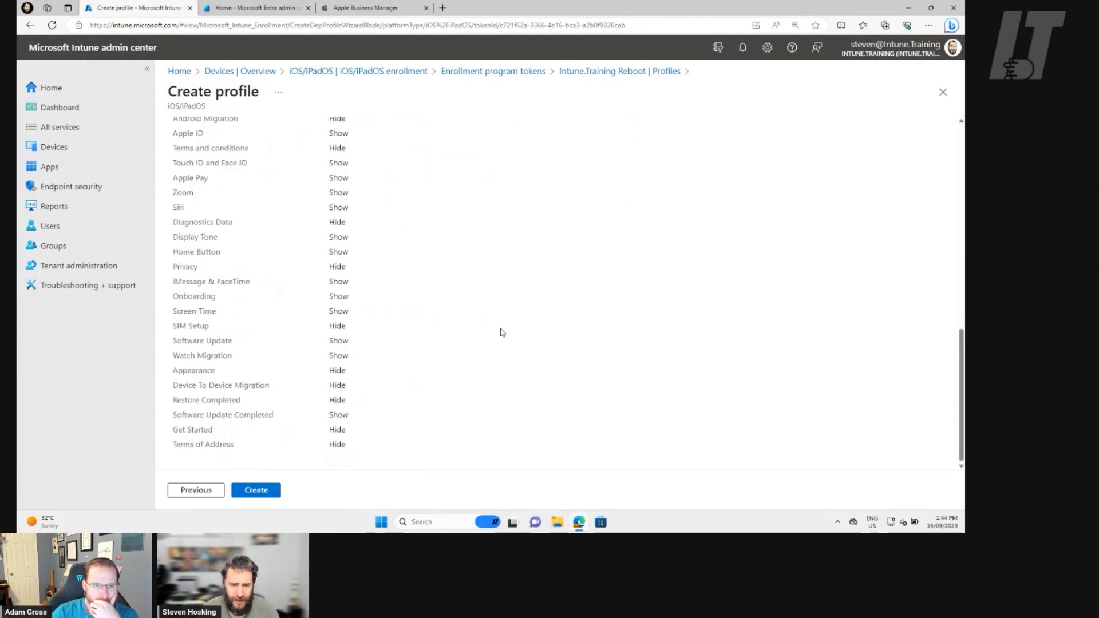
pyautogui.scroll(10, 496, 332)
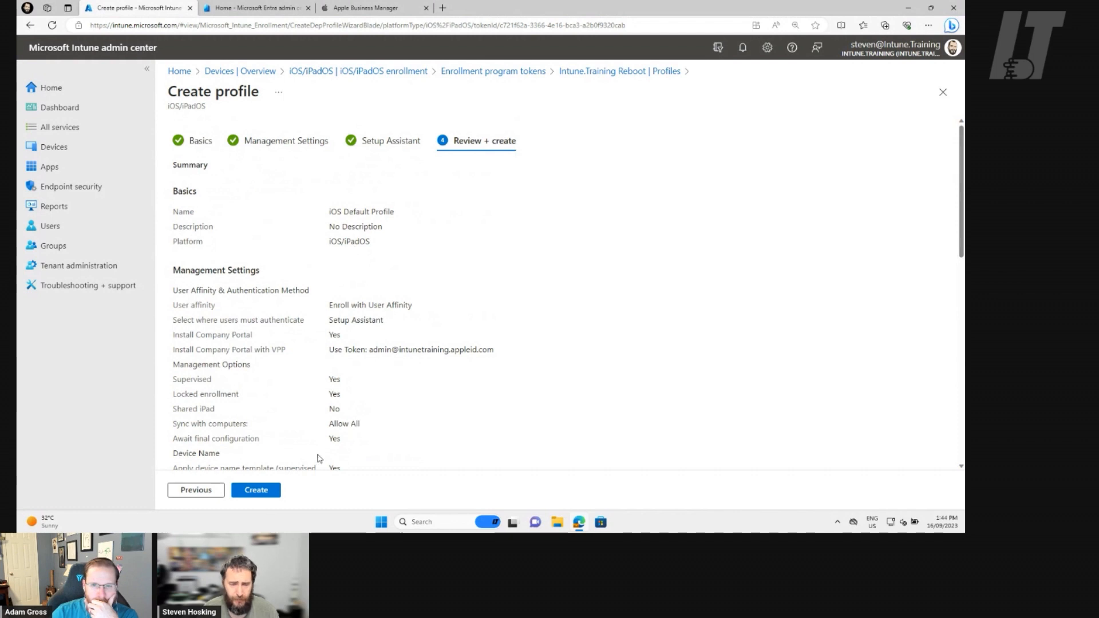
pyautogui.click(262, 490)
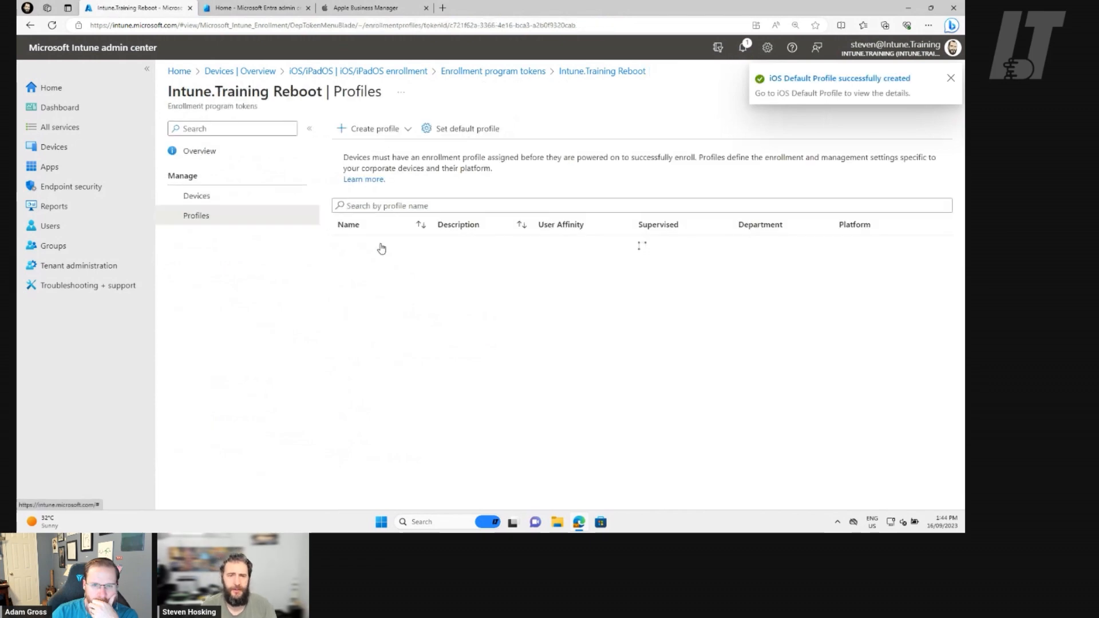
# Set iOS Default Profile as the token's default iOS/iPadOS enrollment profile, keeping macOS Default Provisioning for macOS.
pyautogui.click(460, 135)
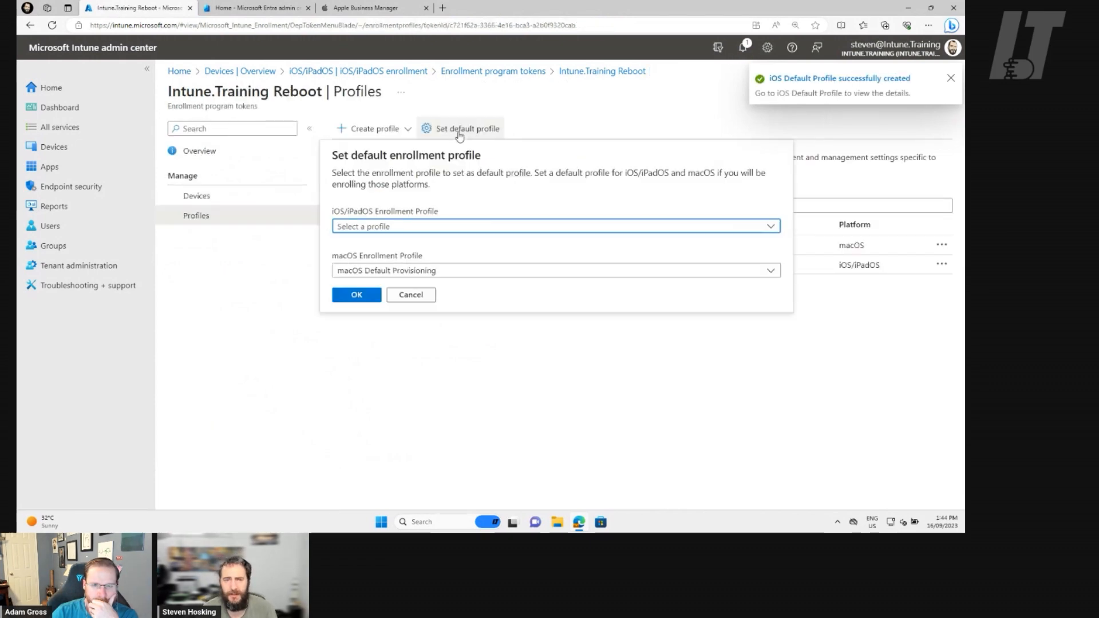
pyautogui.click(471, 231)
pyautogui.click(395, 244)
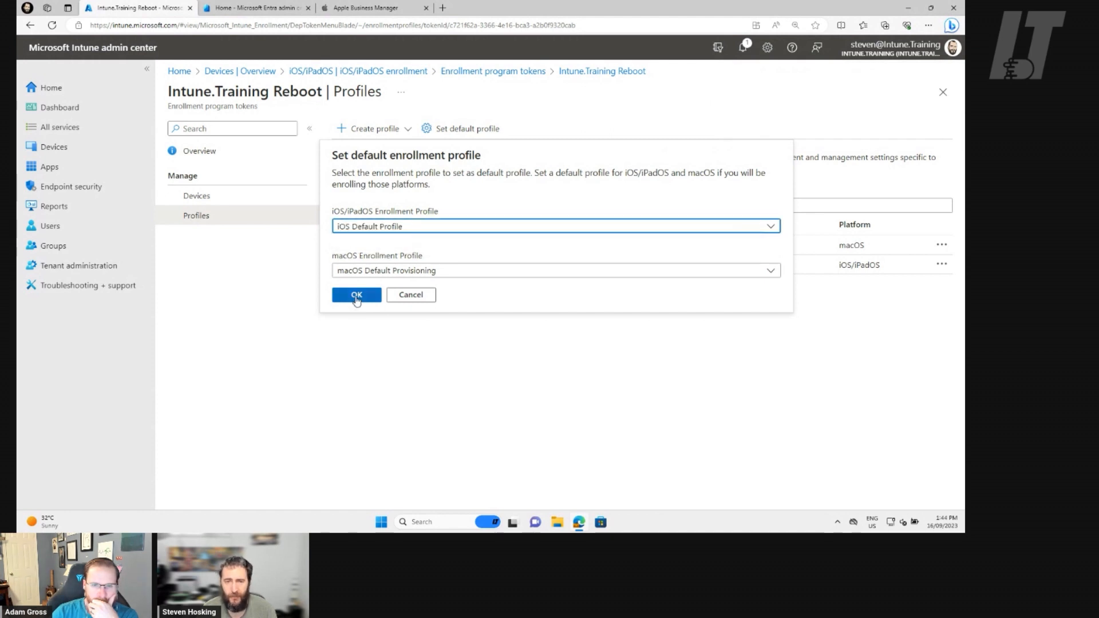
pyautogui.click(357, 296)
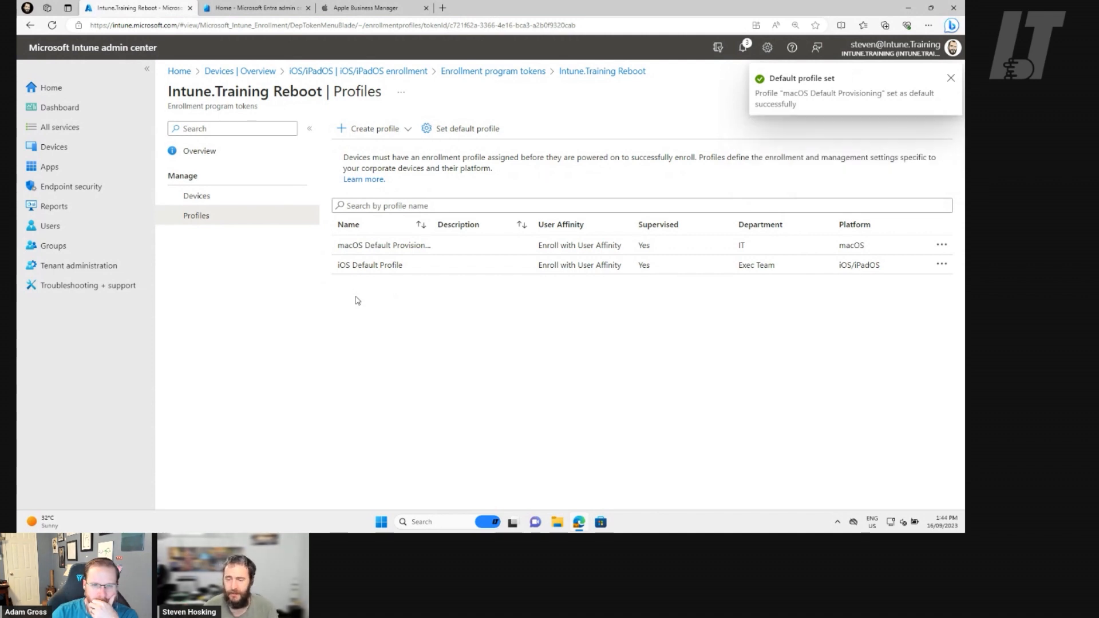
# Sync the enrollment program token's devices, refresh the list and check the properties of the iPhone XR.
pyautogui.click(263, 205)
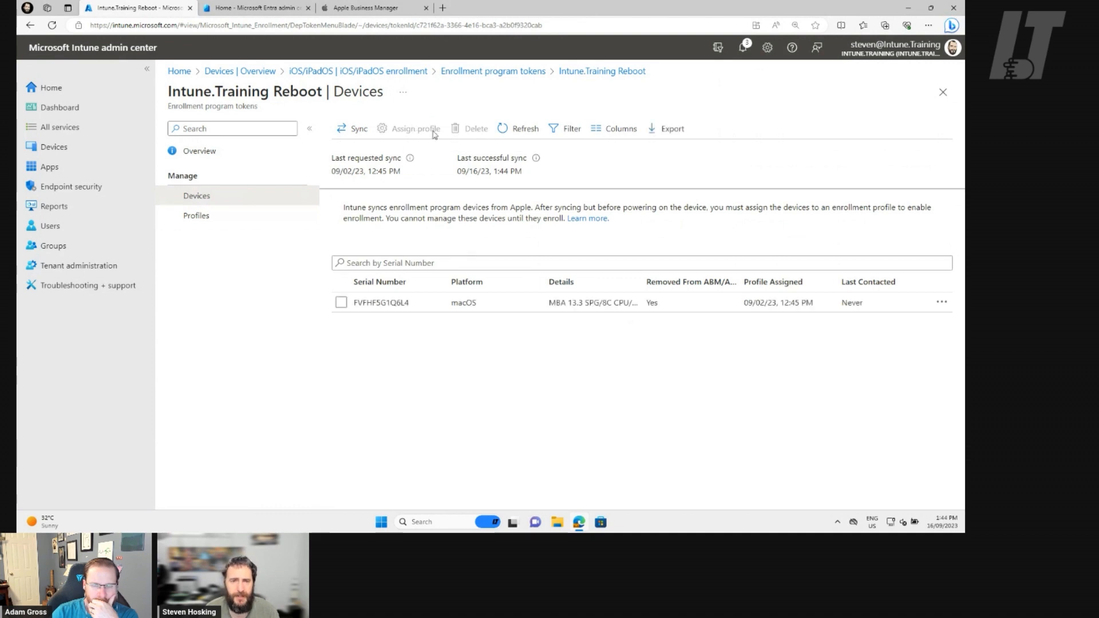
pyautogui.click(355, 137)
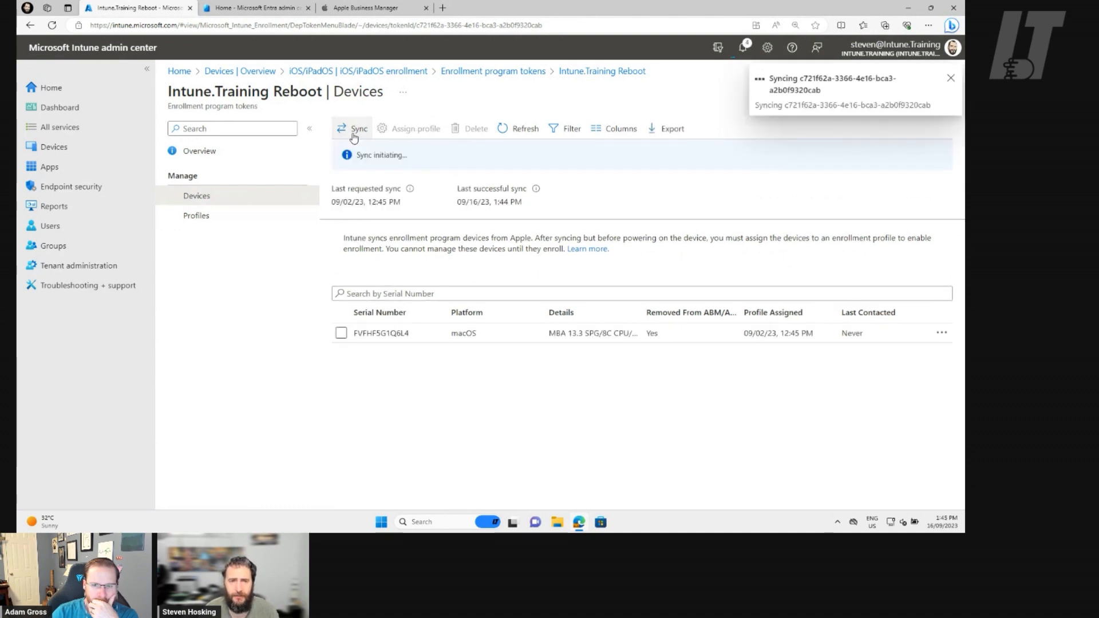
pyautogui.click(510, 129)
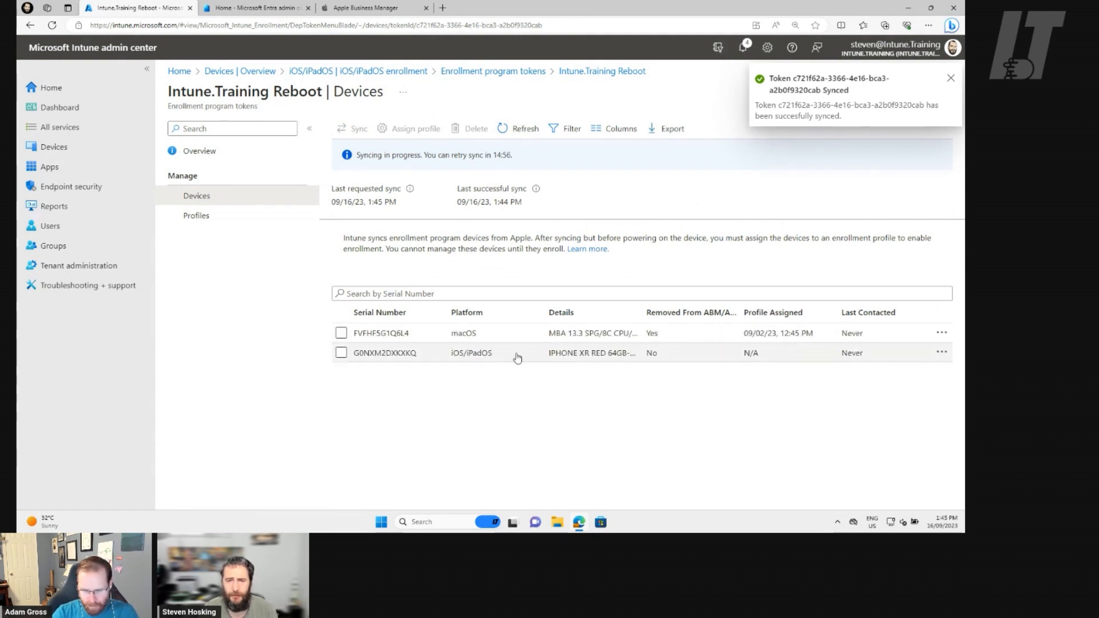
pyautogui.click(618, 355)
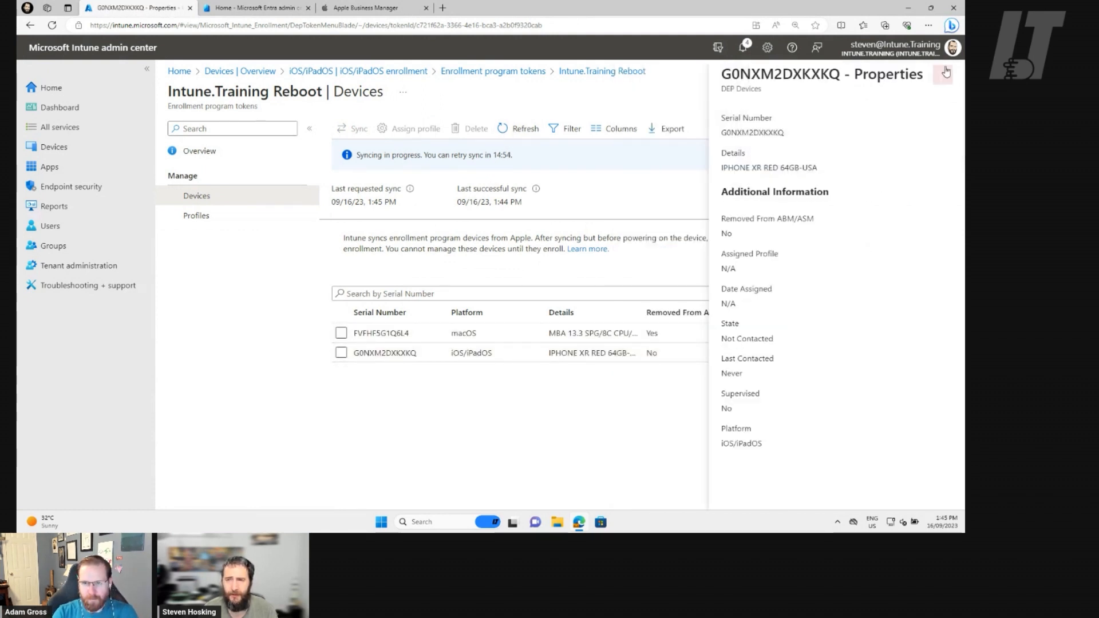
pyautogui.click(943, 76)
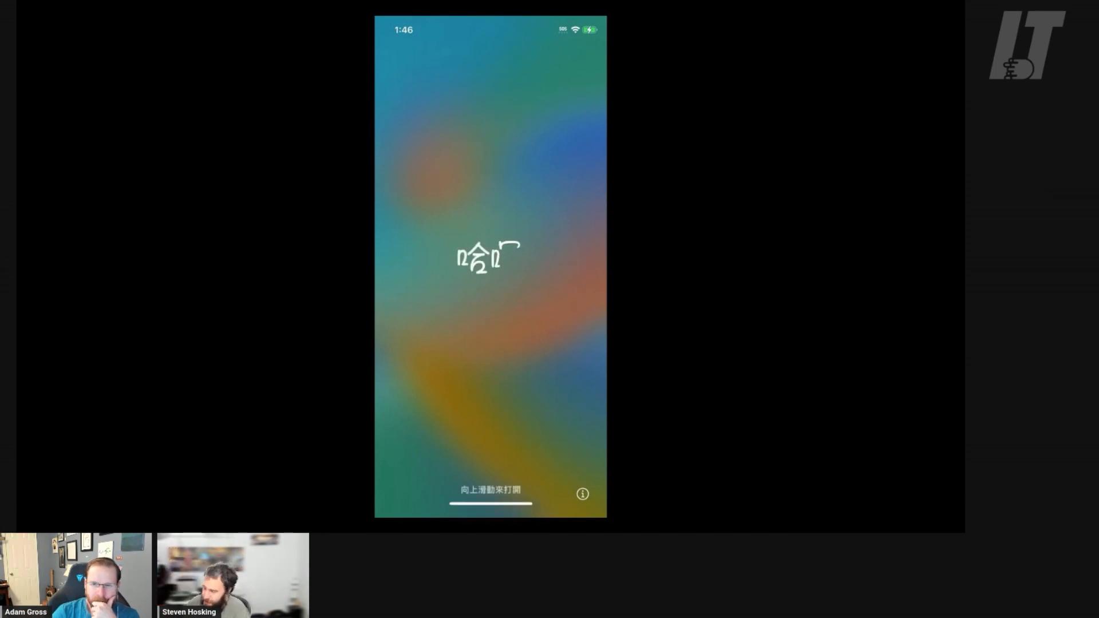
# Switch to the iPhone and start its setup in English for Australia, without transferring apps and data.
pyautogui.moveTo(491, 505); pyautogui.dragTo(491, 258)
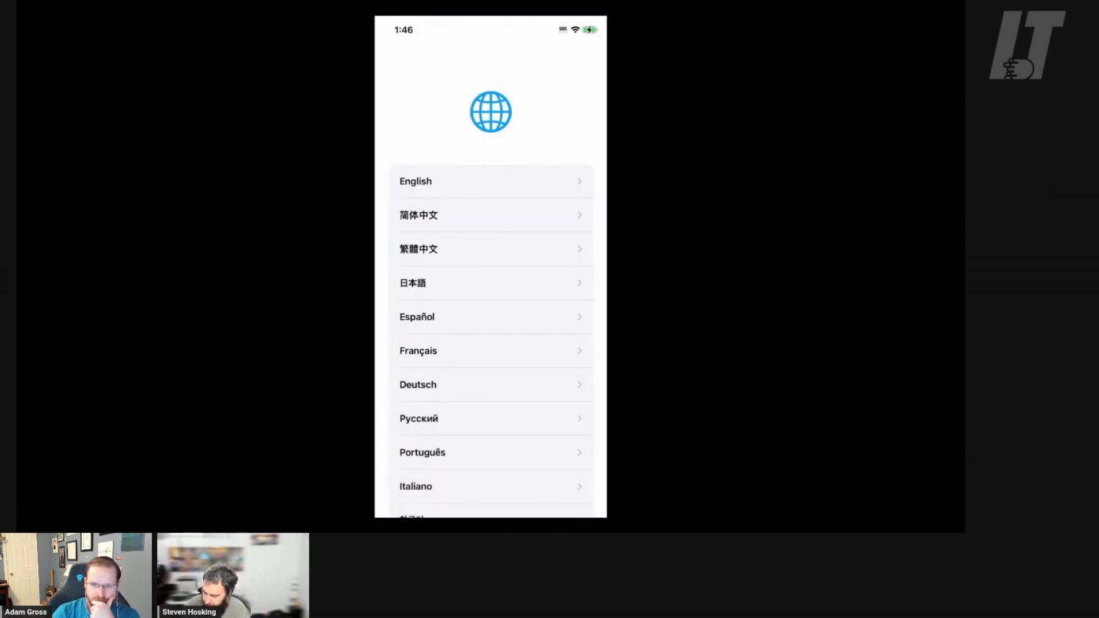
pyautogui.click(491, 181)
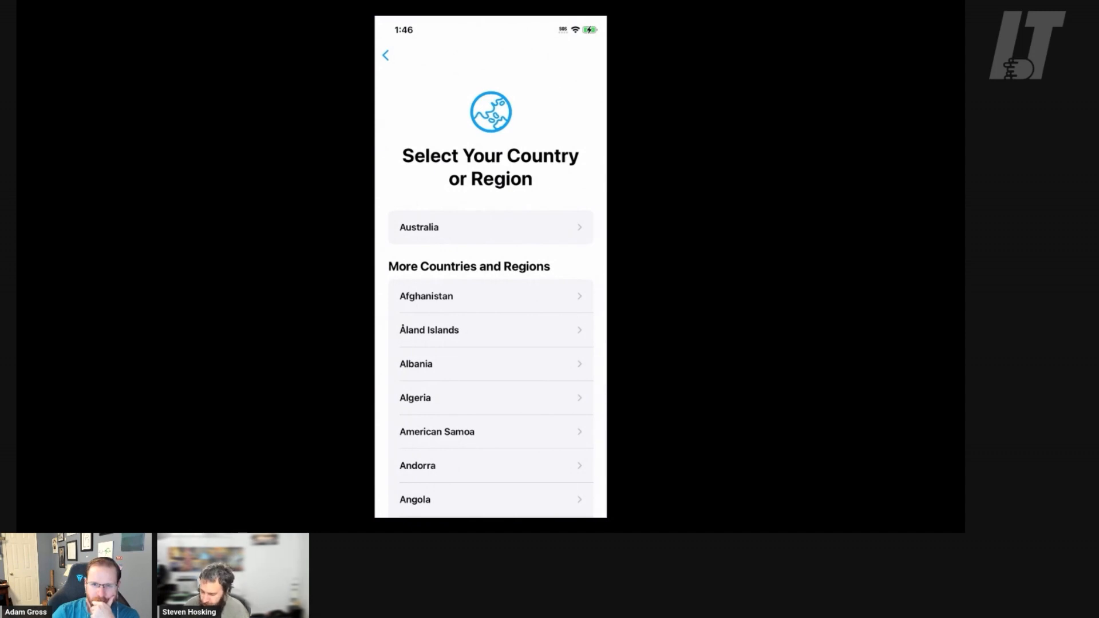
pyautogui.click(491, 228)
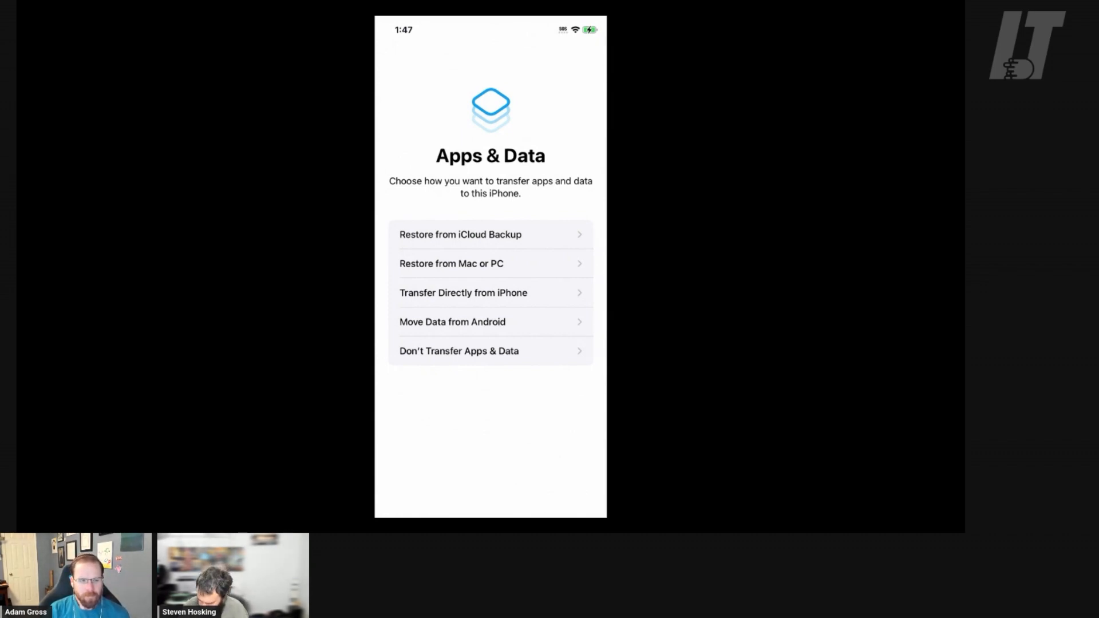
pyautogui.click(491, 351)
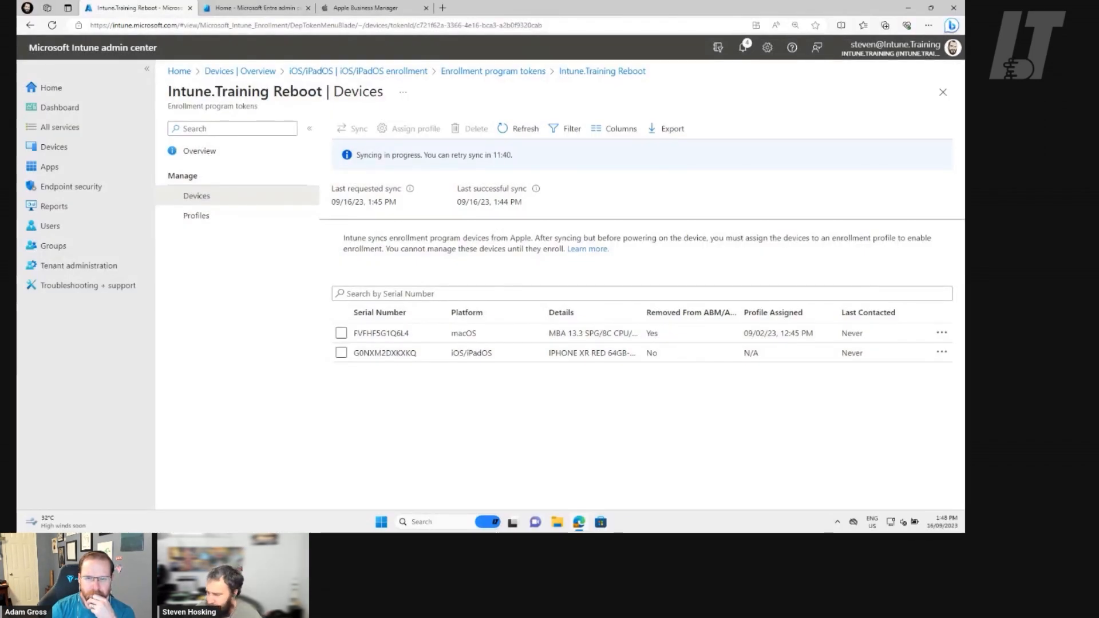
# Back in Intune, check the iPhone XR's properties and assign it the iOS Default Profile enrollment profile.
pyautogui.click(676, 353)
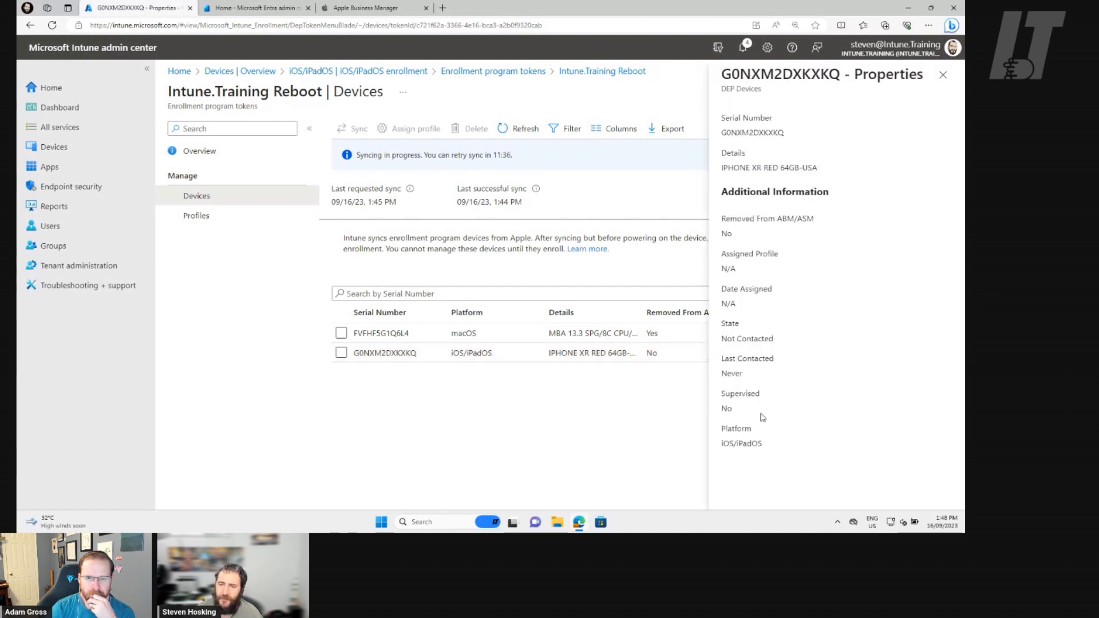
pyautogui.click(943, 74)
pyautogui.click(211, 216)
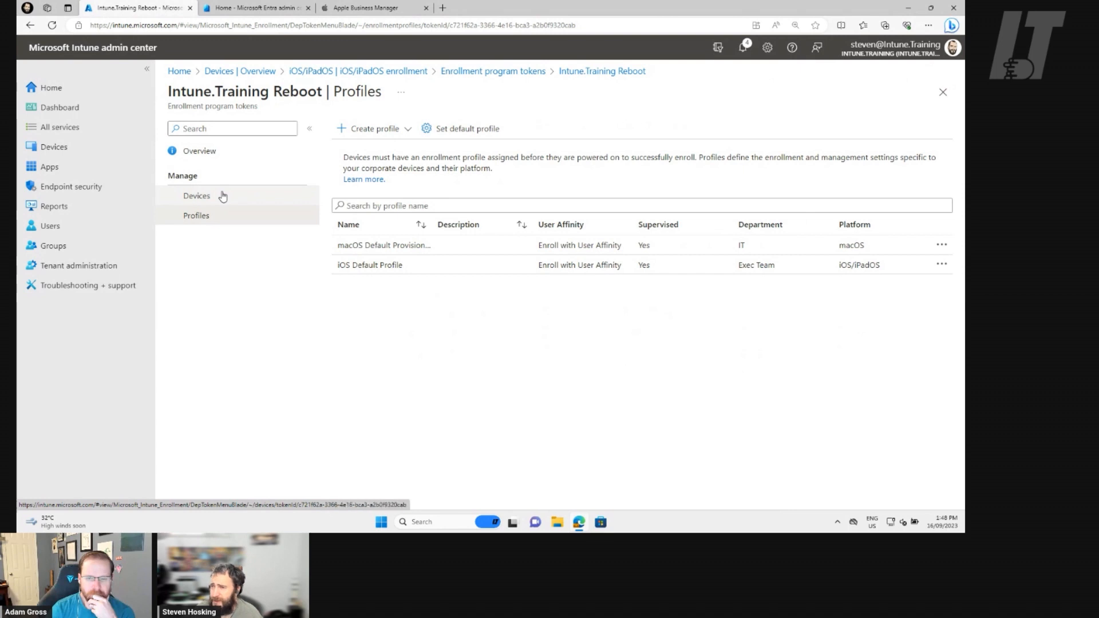
pyautogui.click(223, 196)
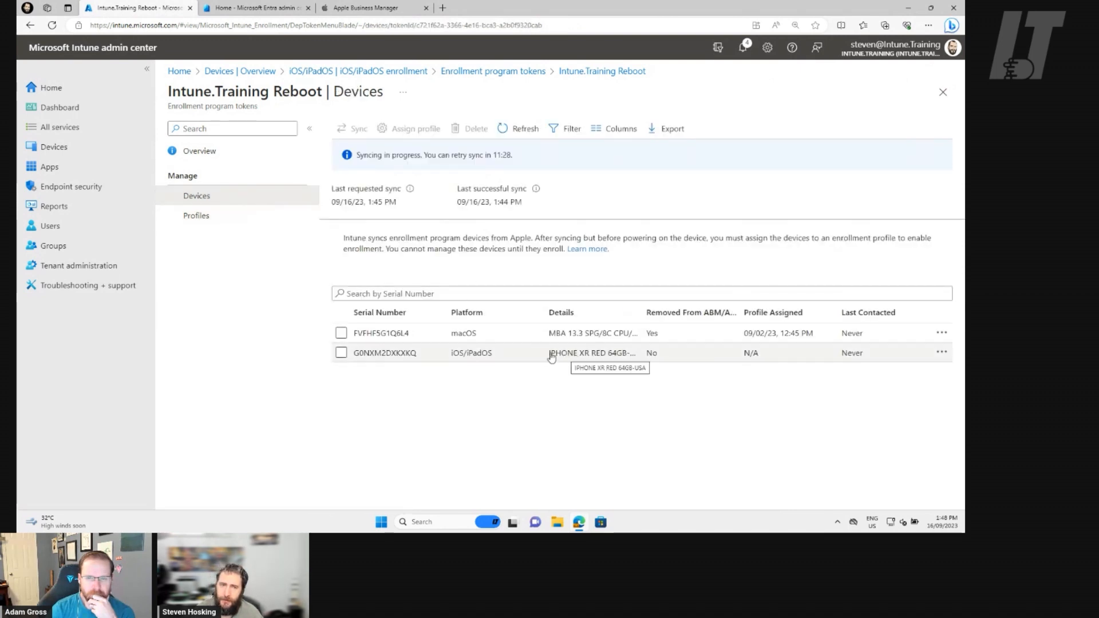
pyautogui.click(341, 353)
pyautogui.click(407, 132)
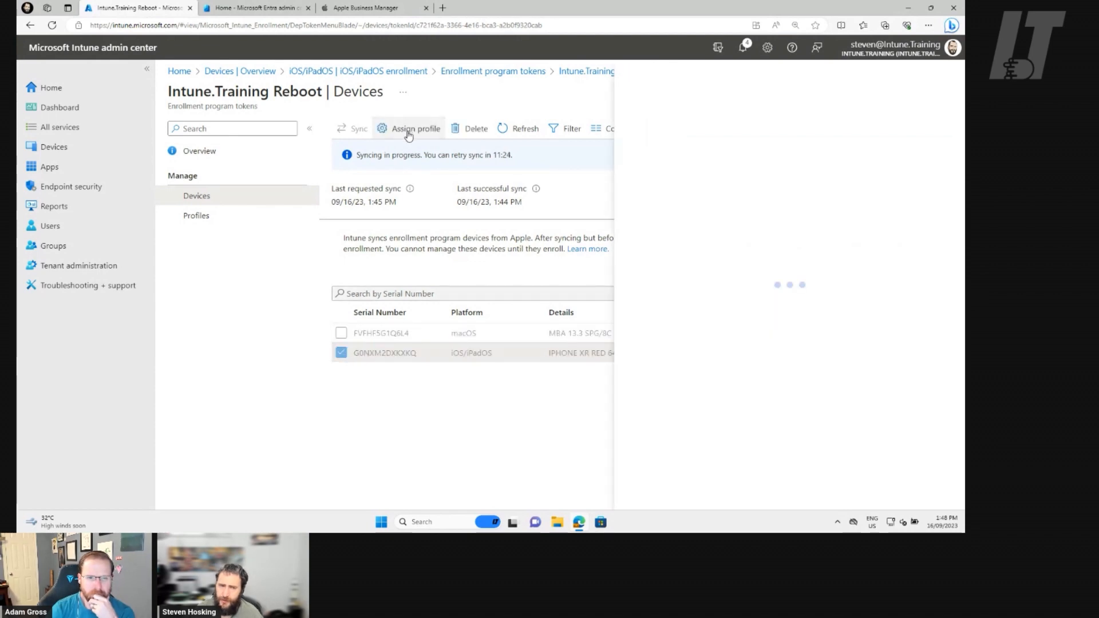
pyautogui.click(897, 135)
pyautogui.click(845, 151)
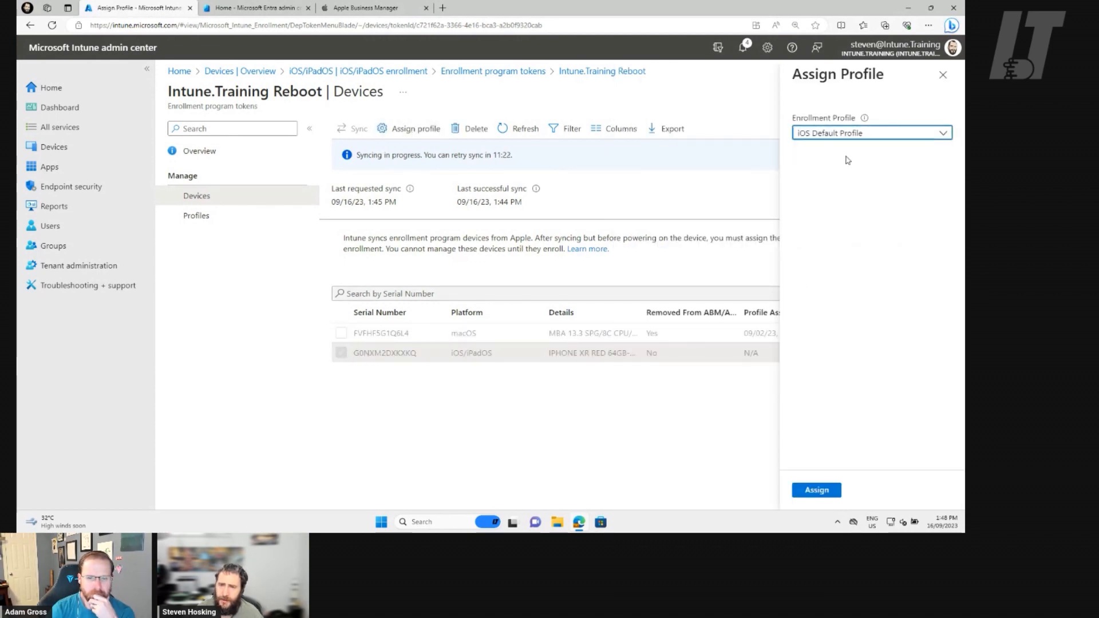
pyautogui.click(817, 490)
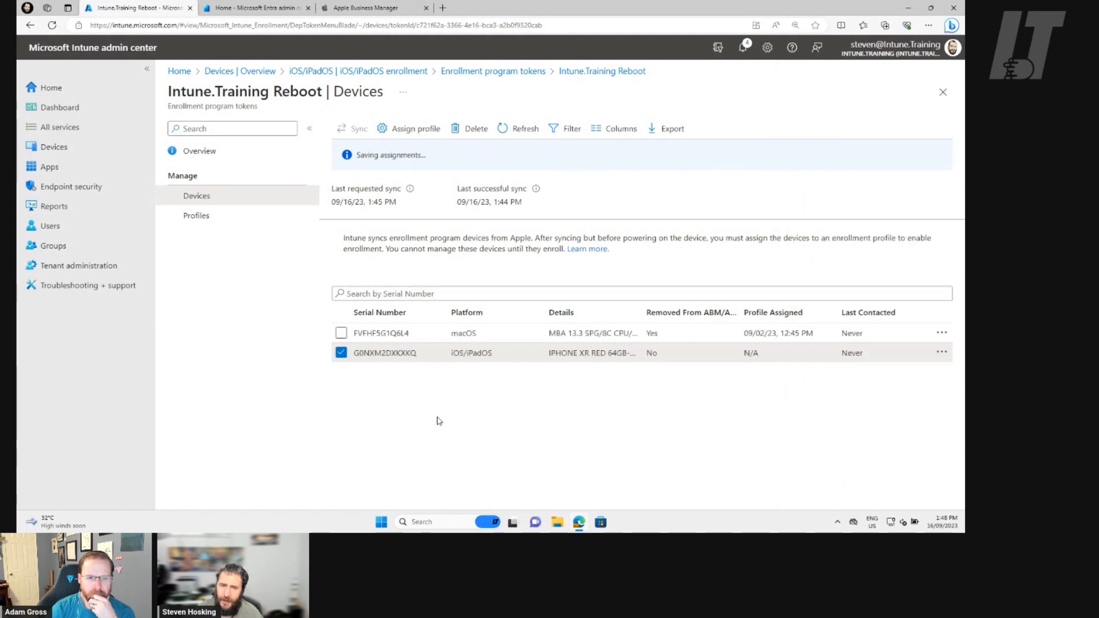
# Refresh the enrollment token's device list and reload it to check the iPhone XR's profile assignment.
pyautogui.click(519, 130)
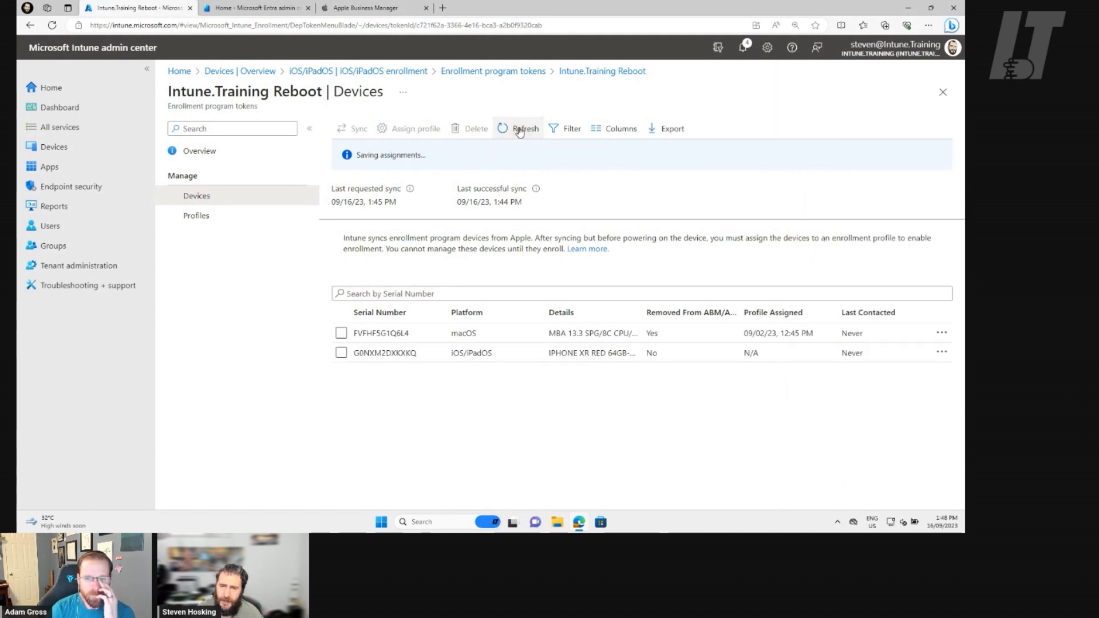
pyautogui.click(525, 130)
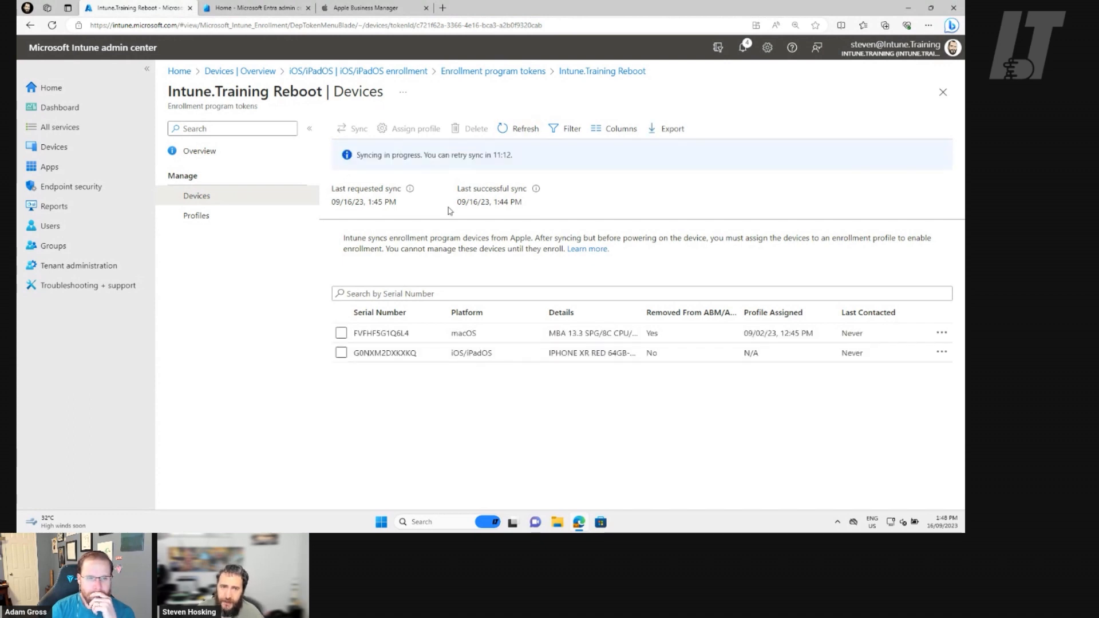
pyautogui.click(526, 129)
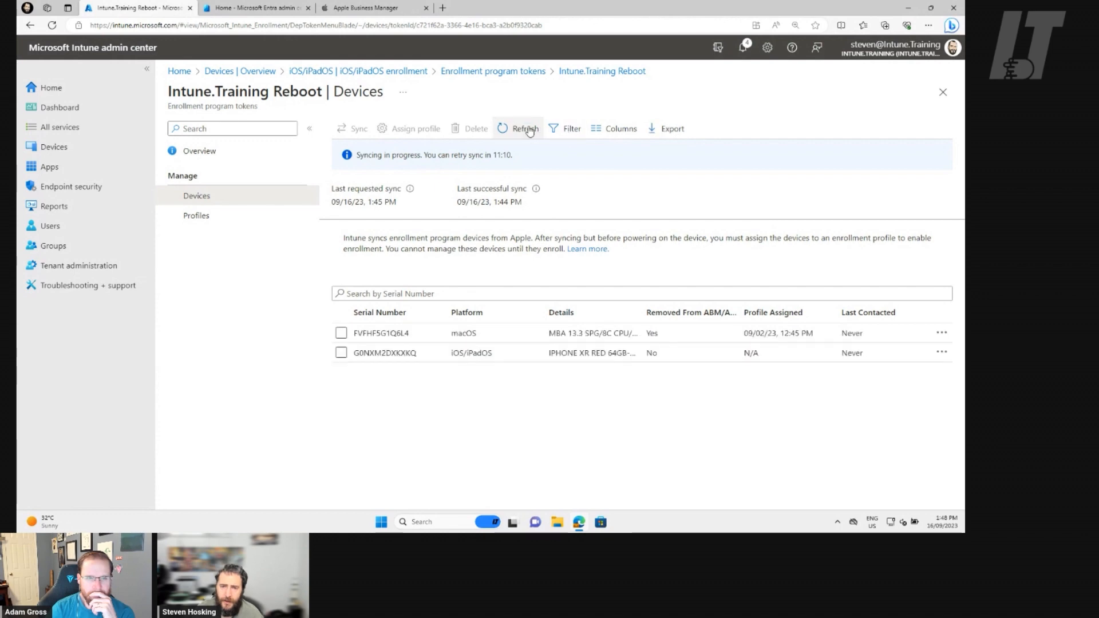
pyautogui.click(229, 215)
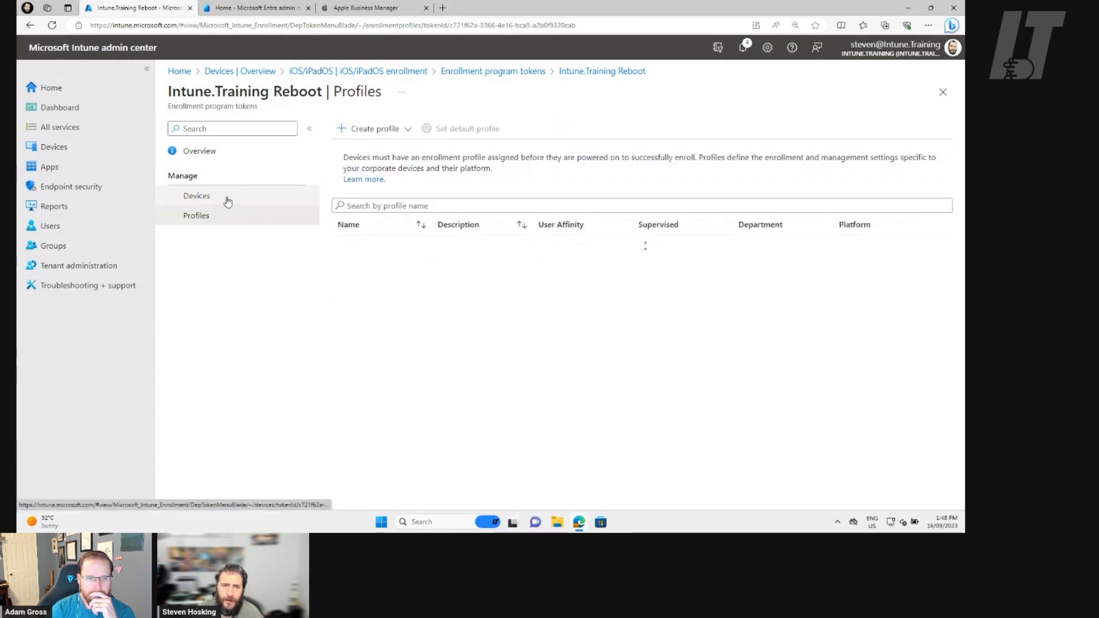
pyautogui.click(228, 200)
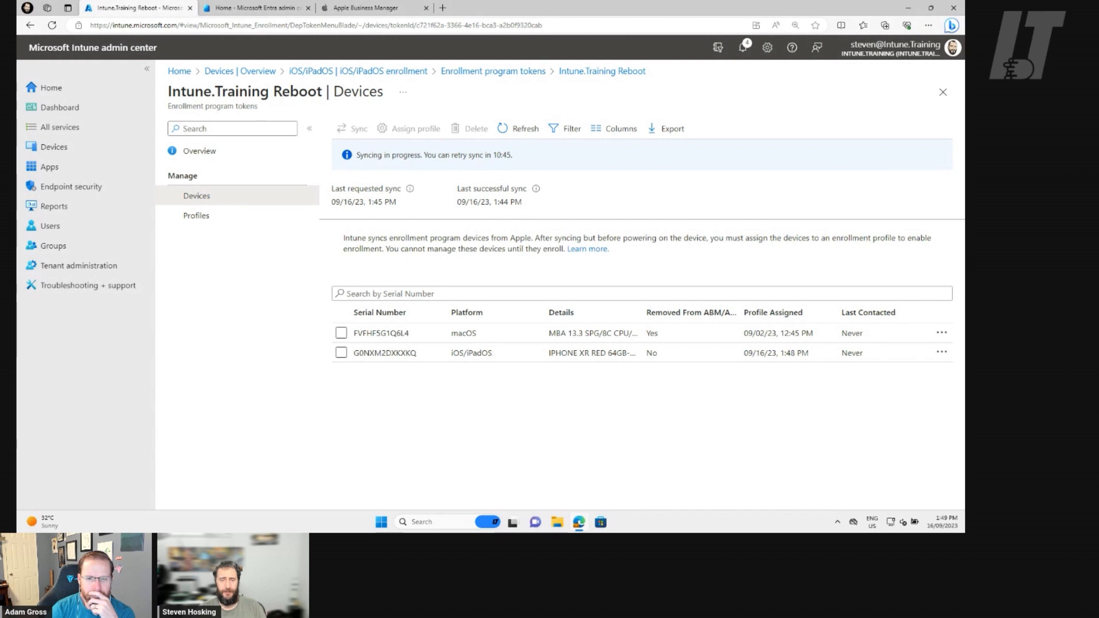
# Open the list of all Intune apps, widen the name column and examine the app names and types.
pyautogui.click(49, 166)
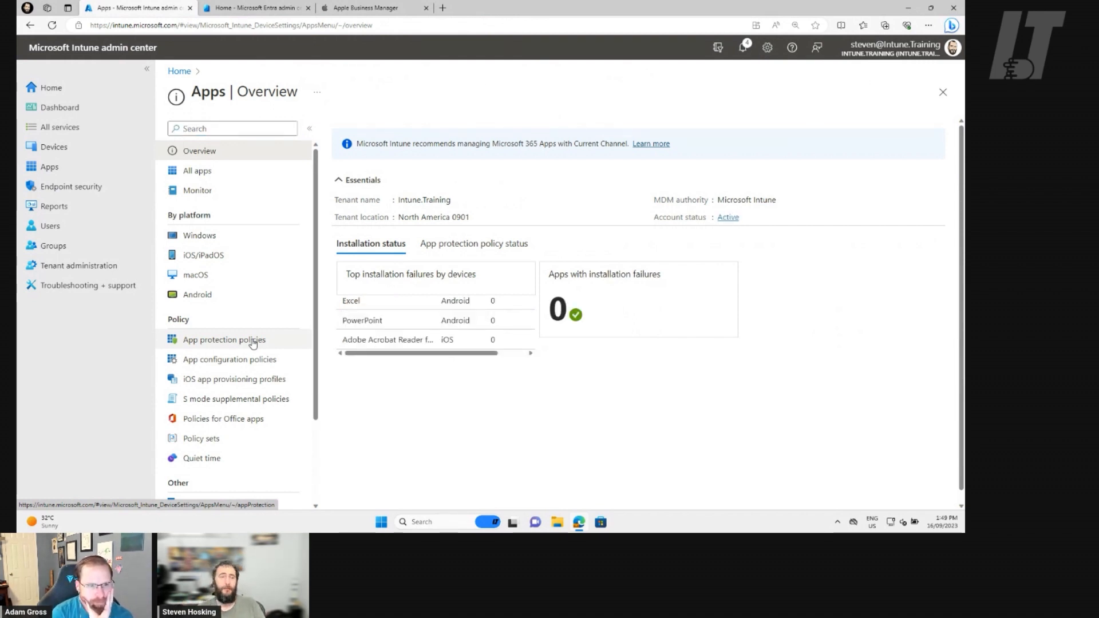
pyautogui.click(213, 172)
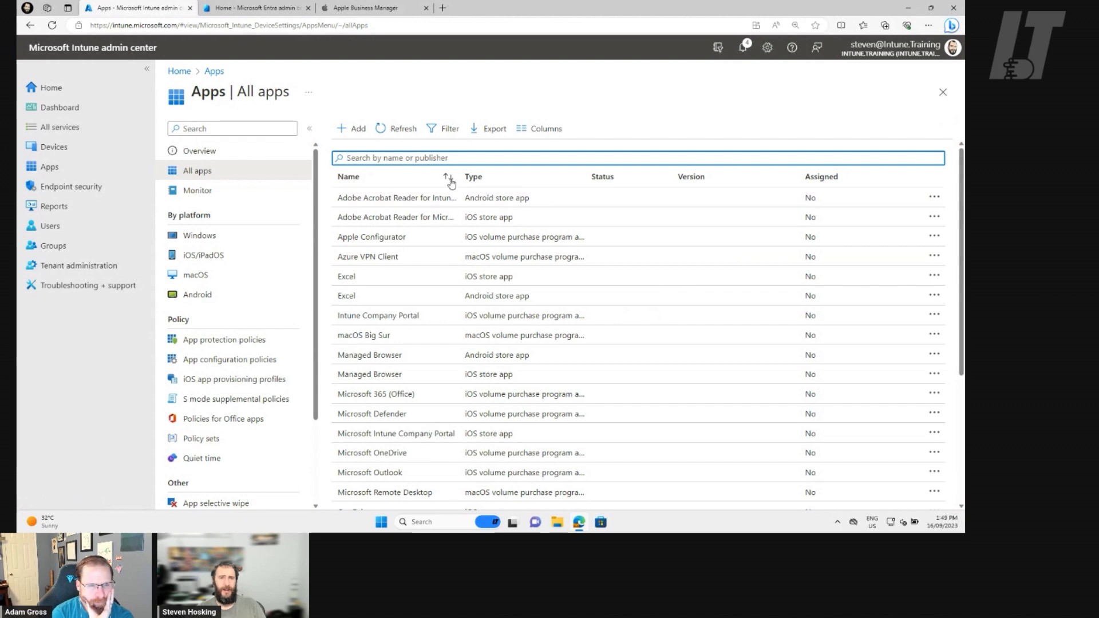
pyautogui.scroll(-1, 573, 339)
pyautogui.scroll(1, 575, 340)
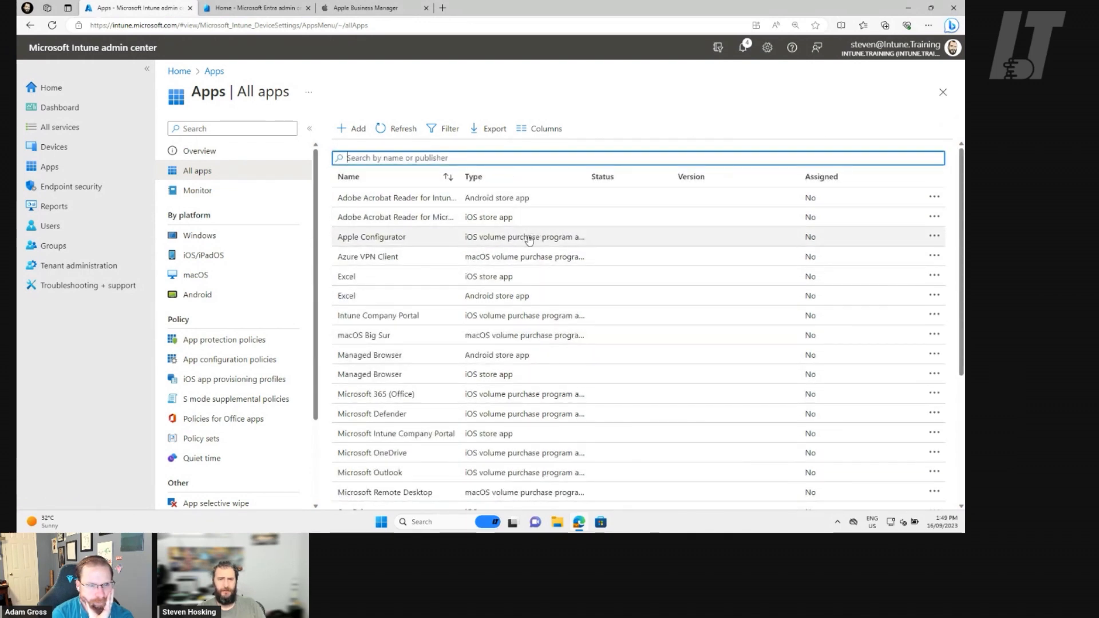
pyautogui.scroll(-1, 575, 277)
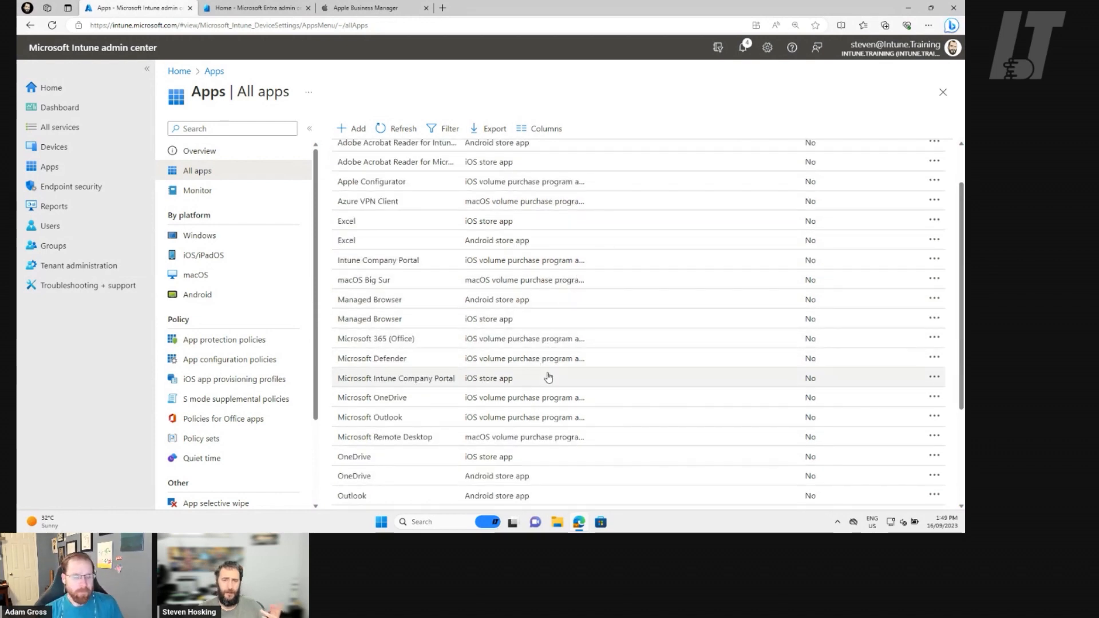
pyautogui.scroll(1, 581, 206)
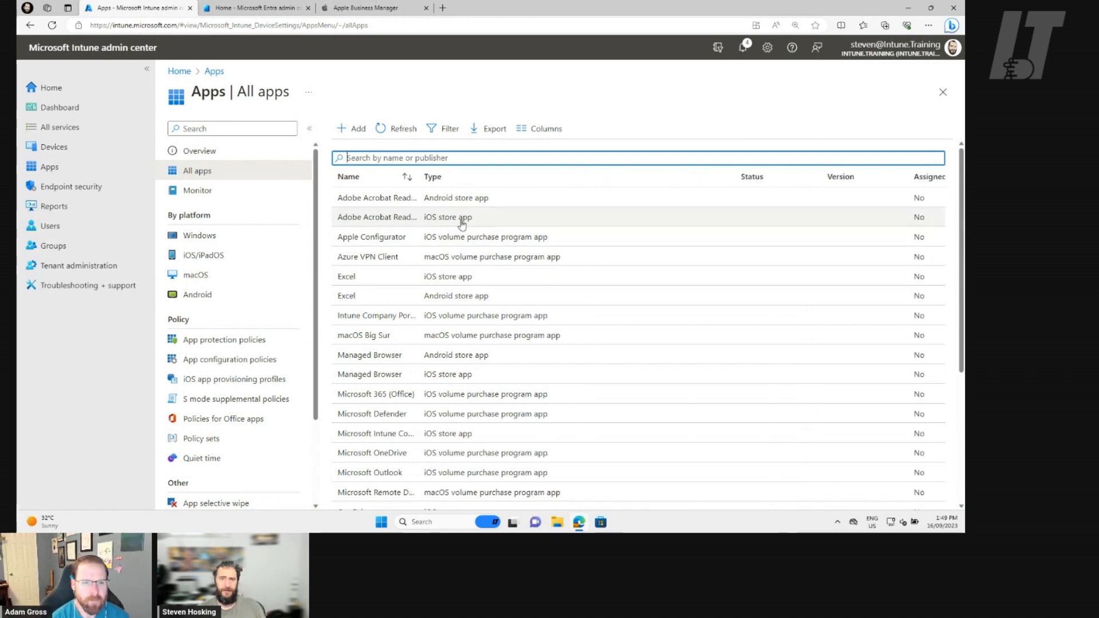
pyautogui.scroll(-3, 458, 258)
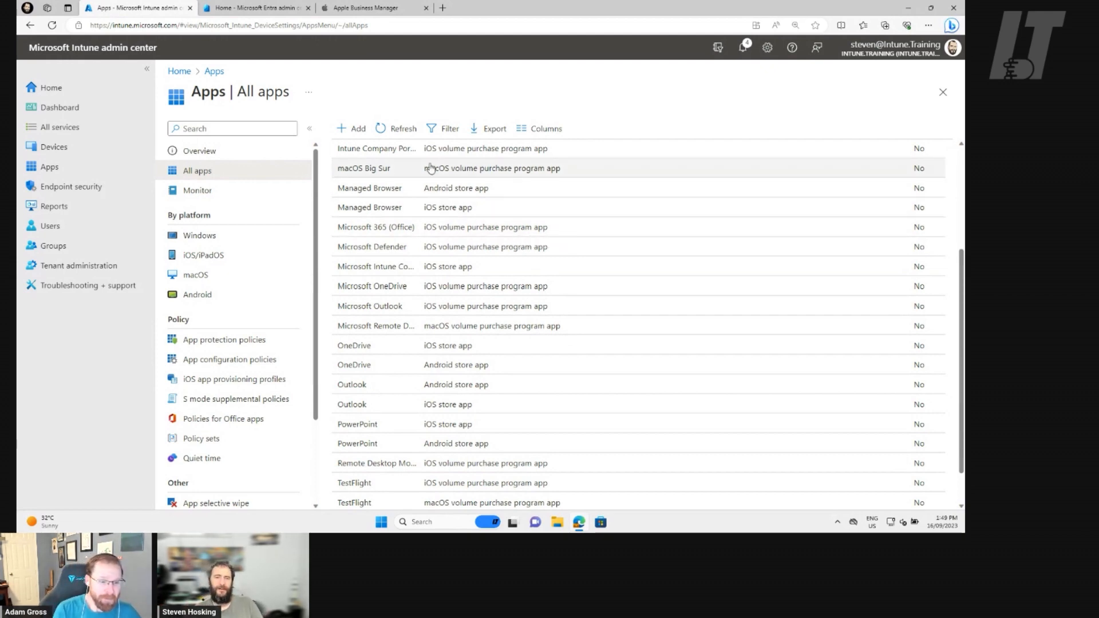
pyautogui.scroll(3, 415, 211)
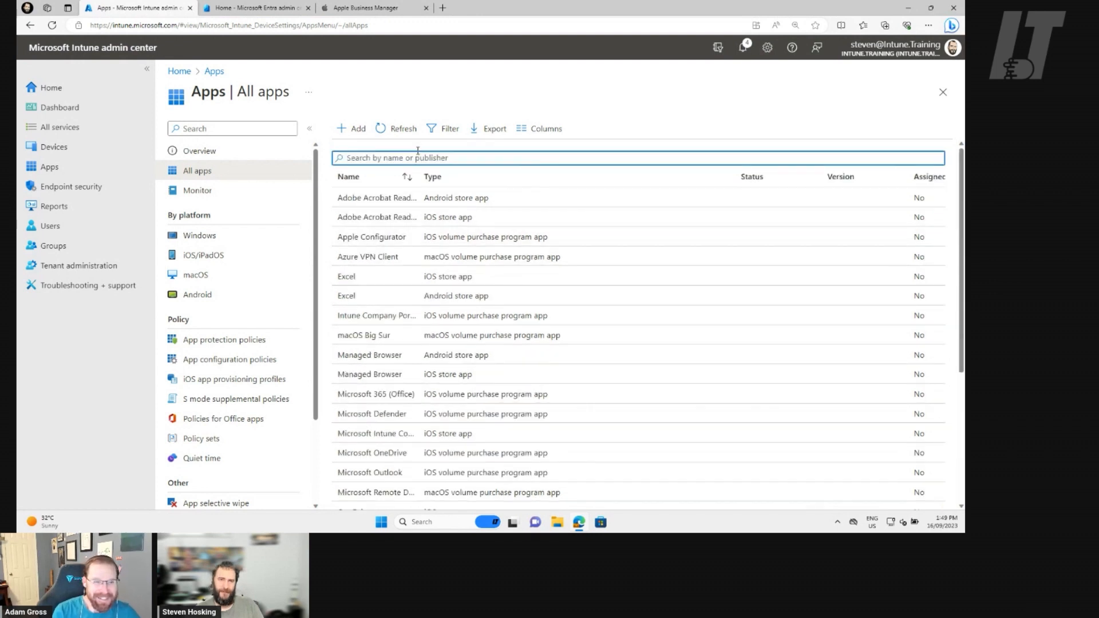
pyautogui.moveTo(416, 173); pyautogui.dragTo(498, 180)
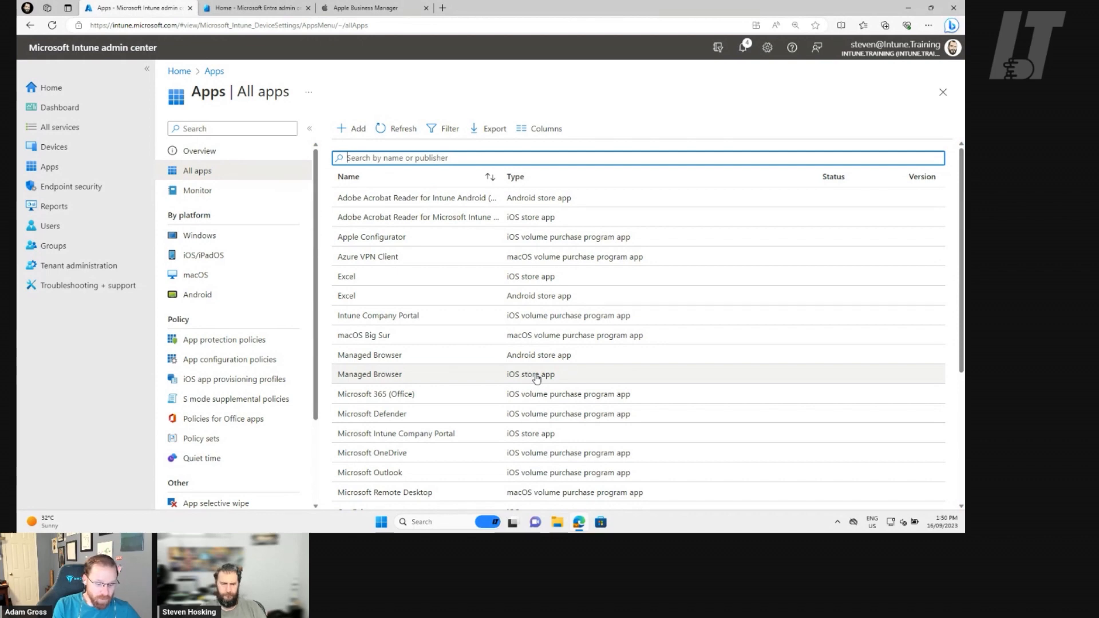
pyautogui.moveTo(512, 522)
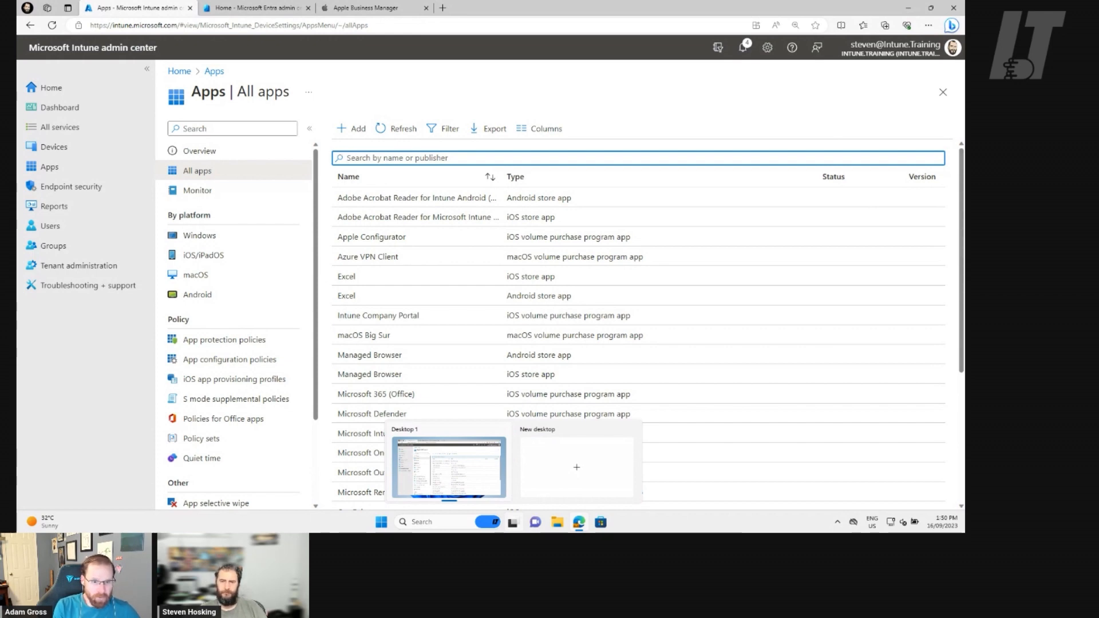
pyautogui.click(694, 520)
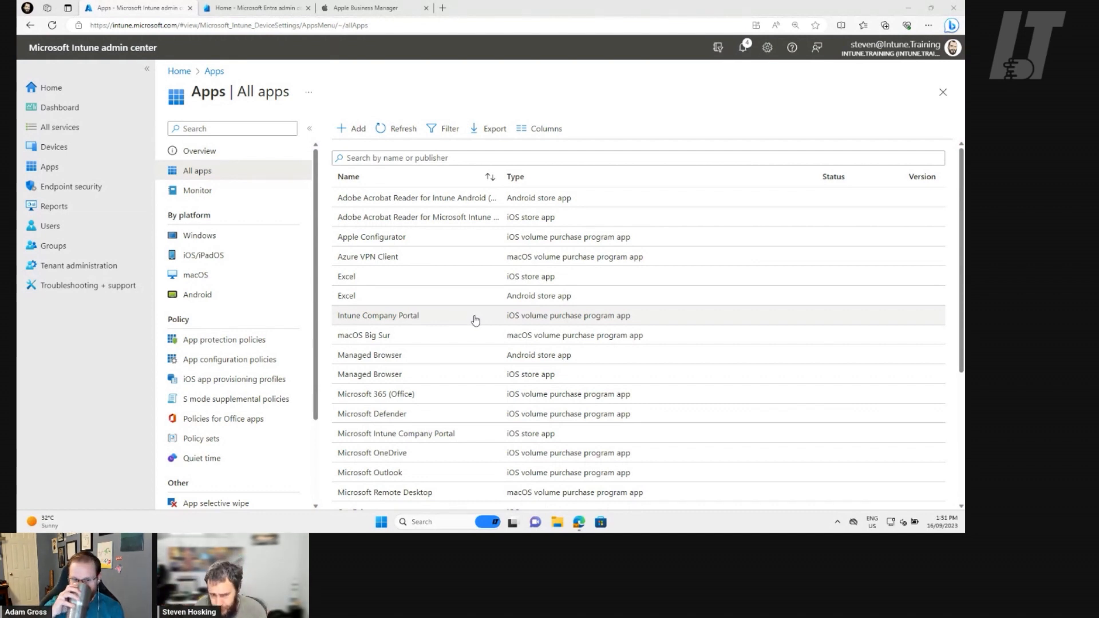
# Assign the iOS volume purchase program app Intune Company Portal as required to the License group and save the assignment.
pyautogui.click(550, 323)
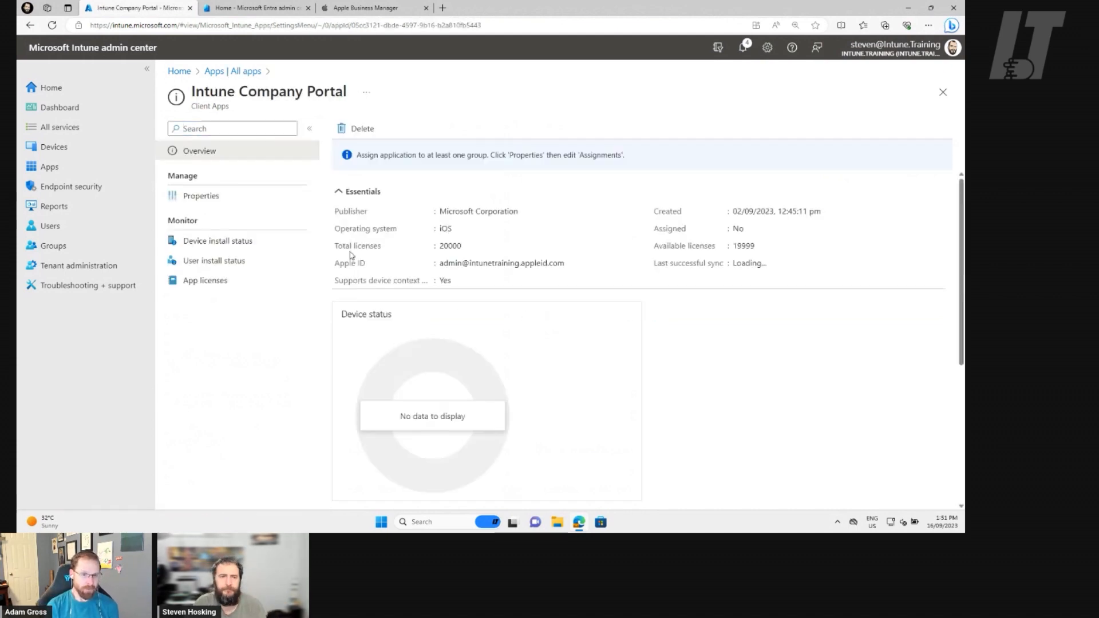
pyautogui.click(208, 199)
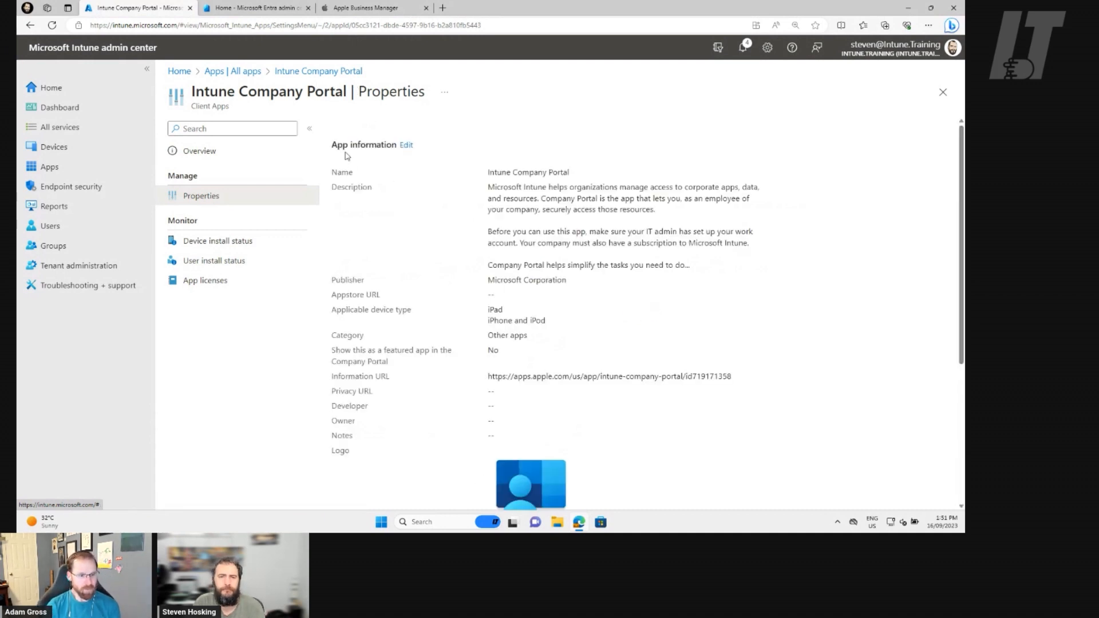
pyautogui.scroll(-4, 441, 312)
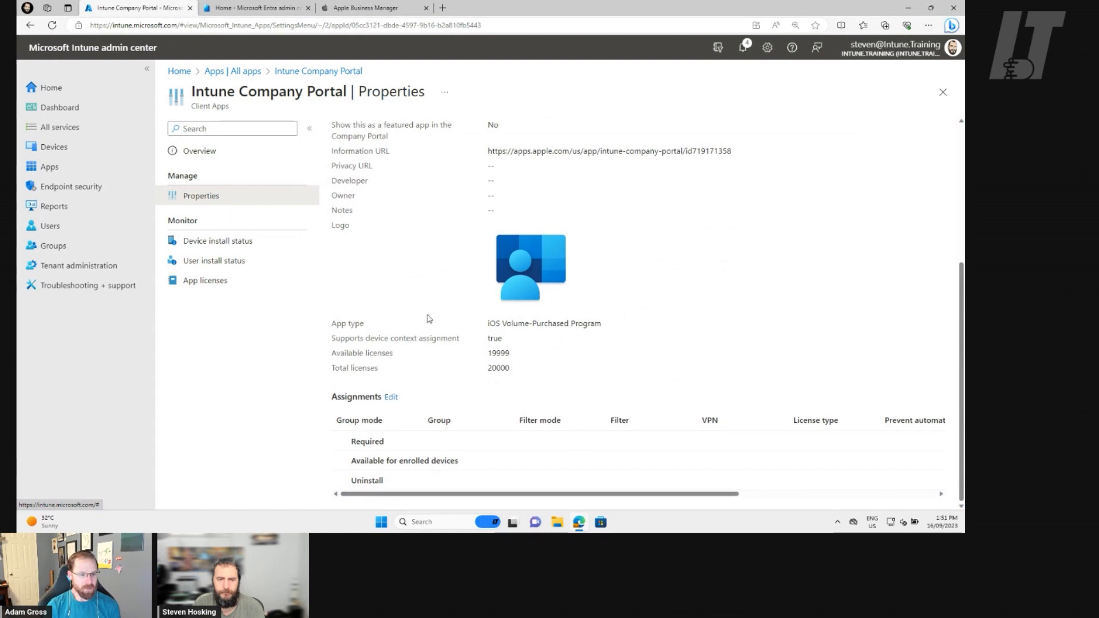
pyautogui.click(390, 397)
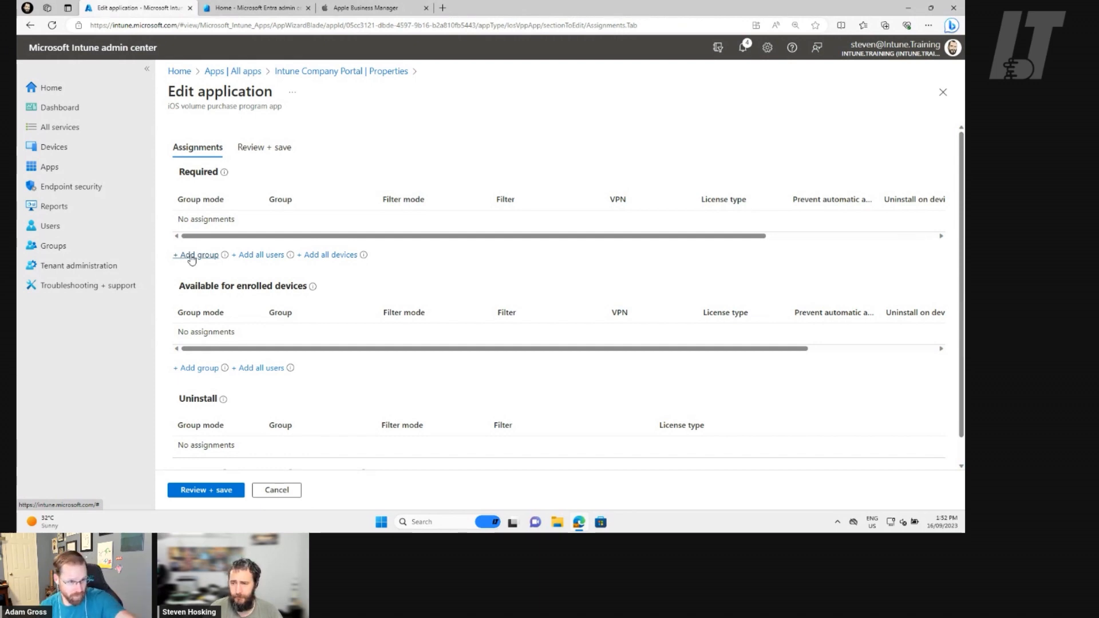
pyautogui.click(191, 257)
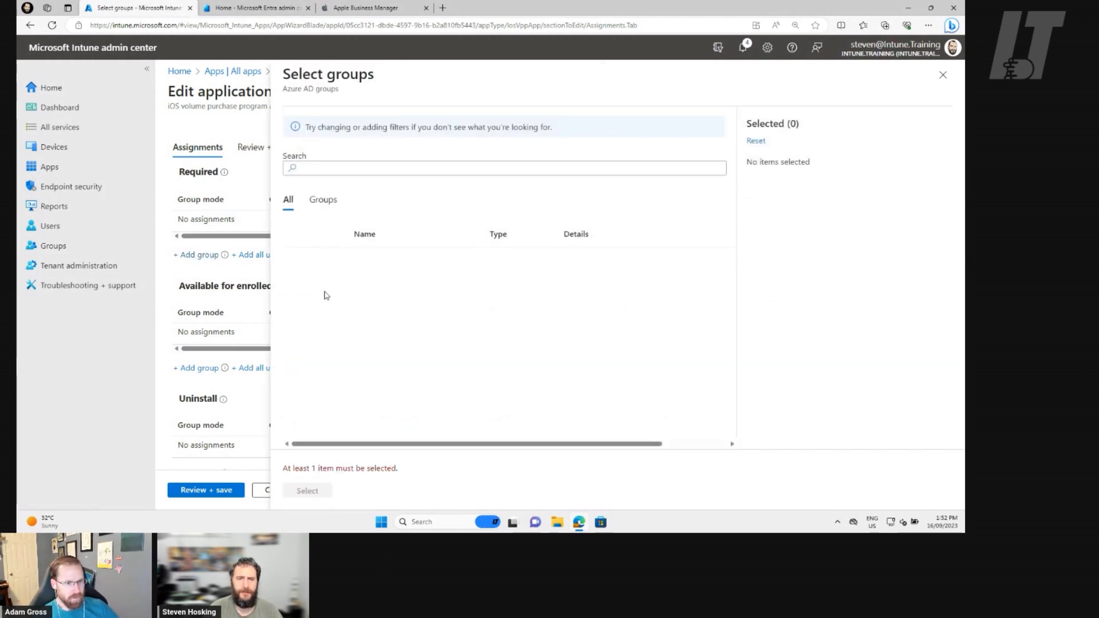
pyautogui.click(298, 258)
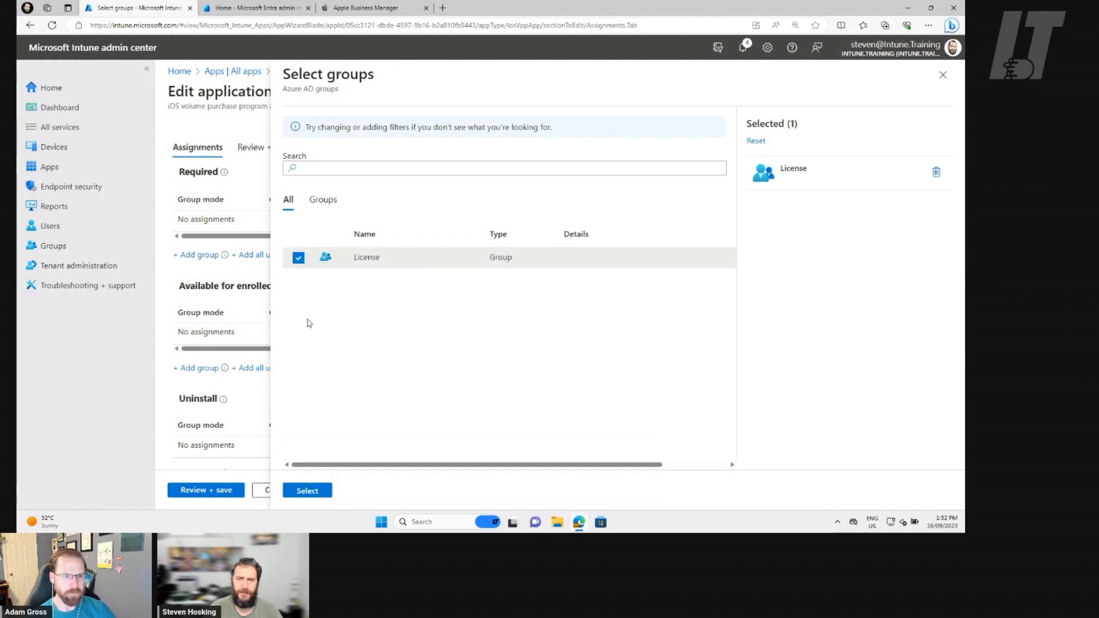
pyautogui.click(308, 491)
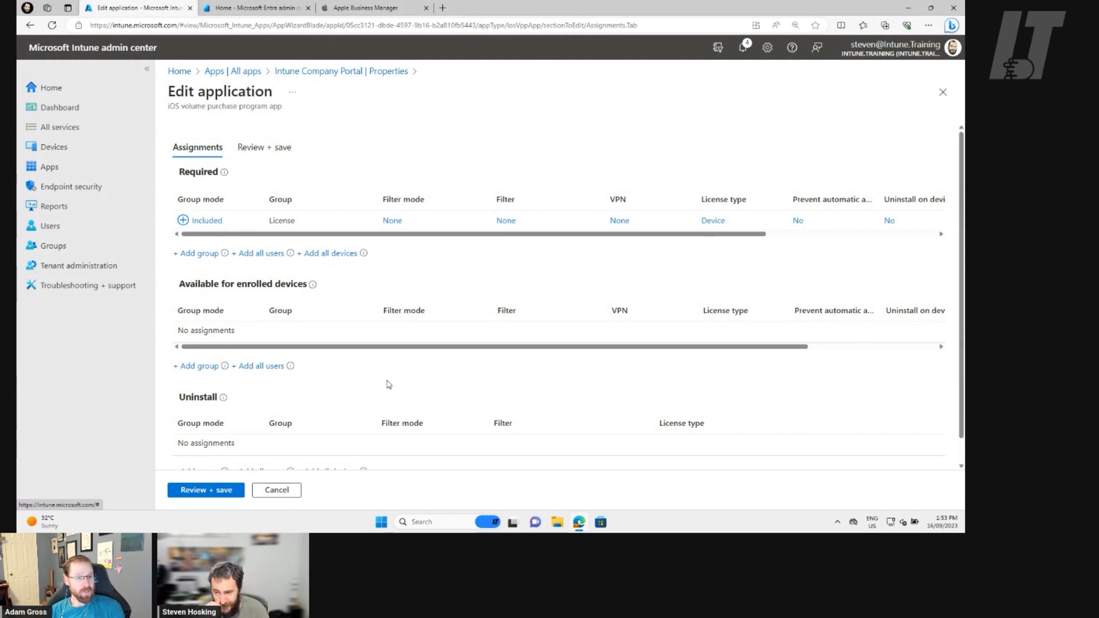
pyautogui.click(195, 495)
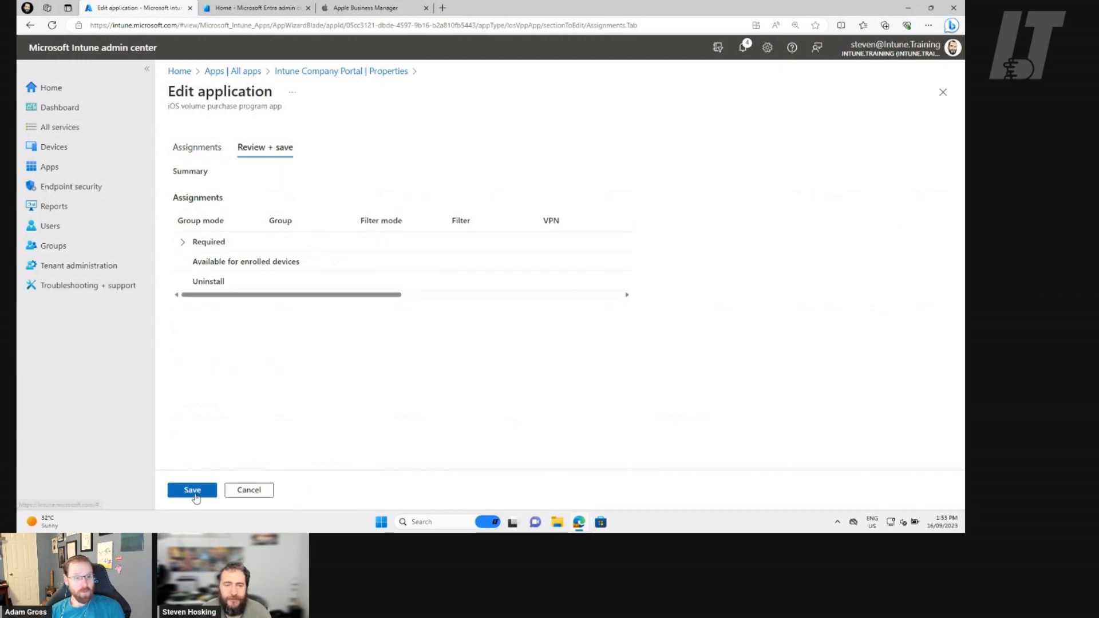
pyautogui.click(195, 494)
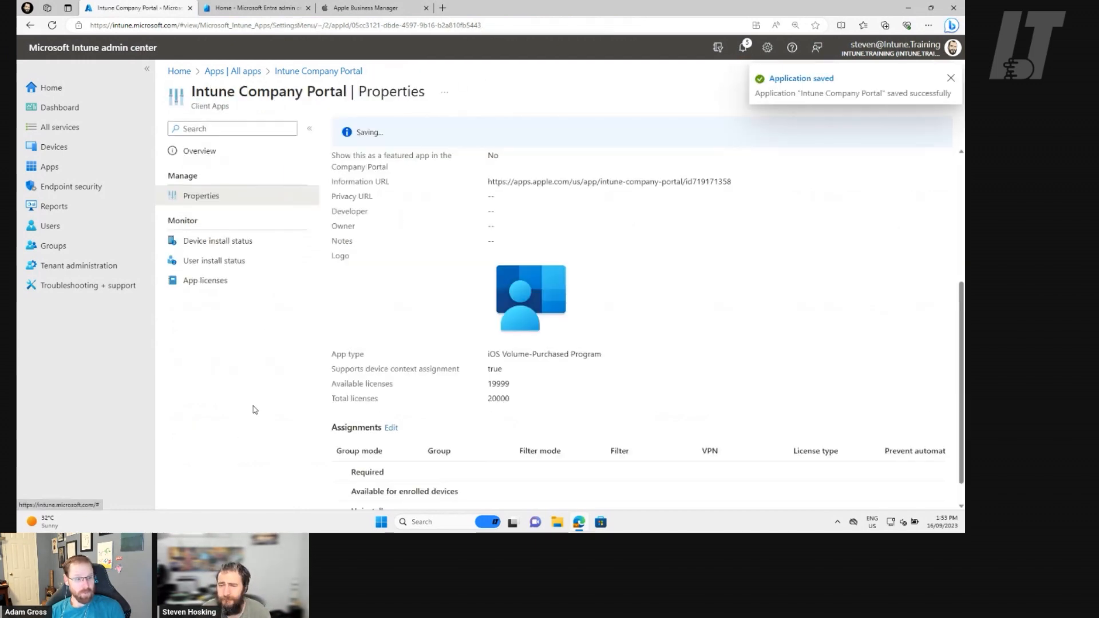